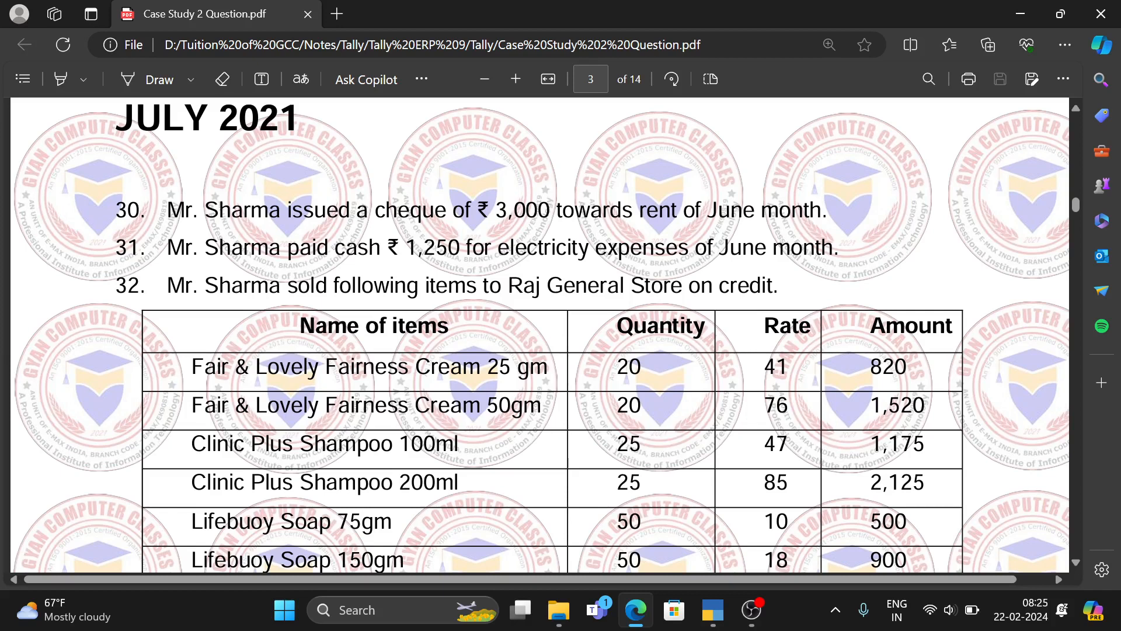
Switch to TallyPrime and record a payment voucher debiting Rent Expense 3,000 and crediting SBI
key("alt+Tab")
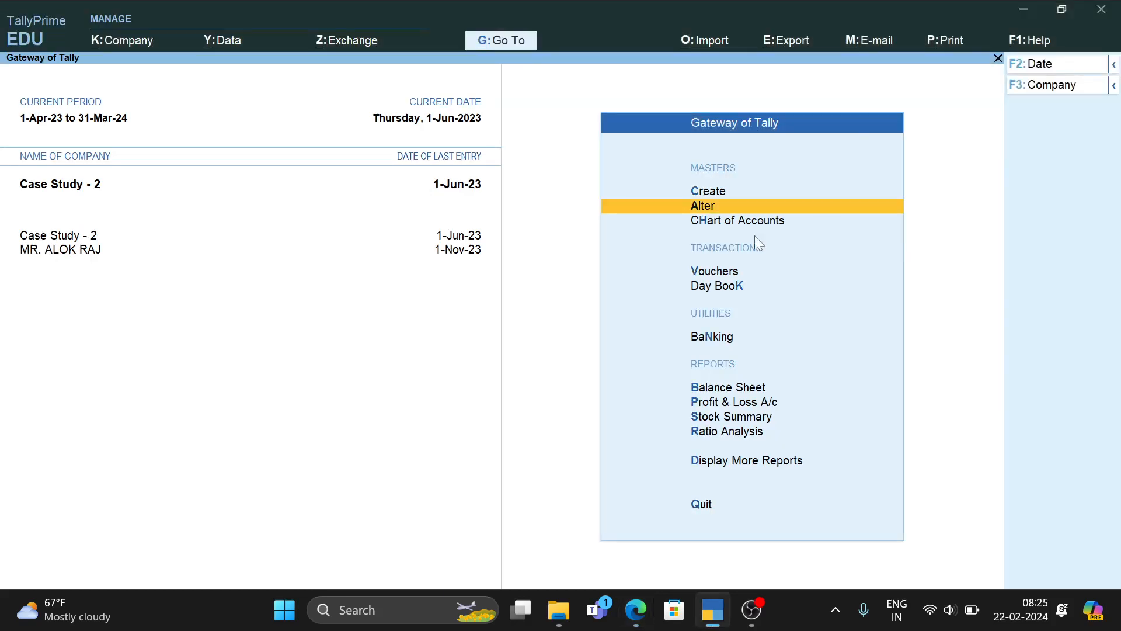
key("v")
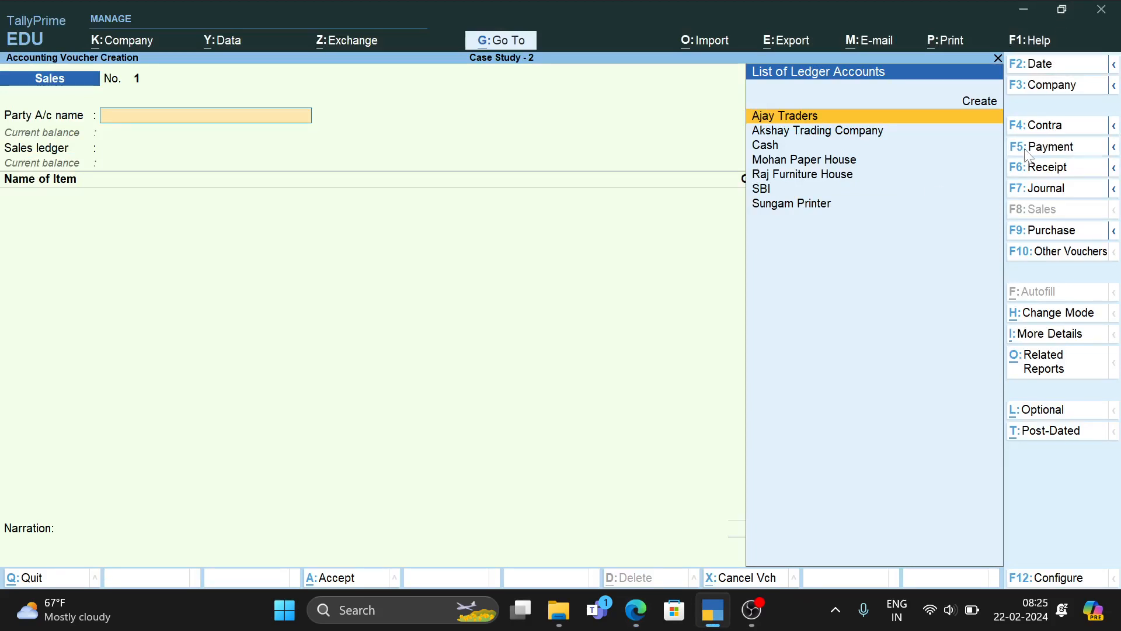
left_click(1045, 146)
type("Rent")
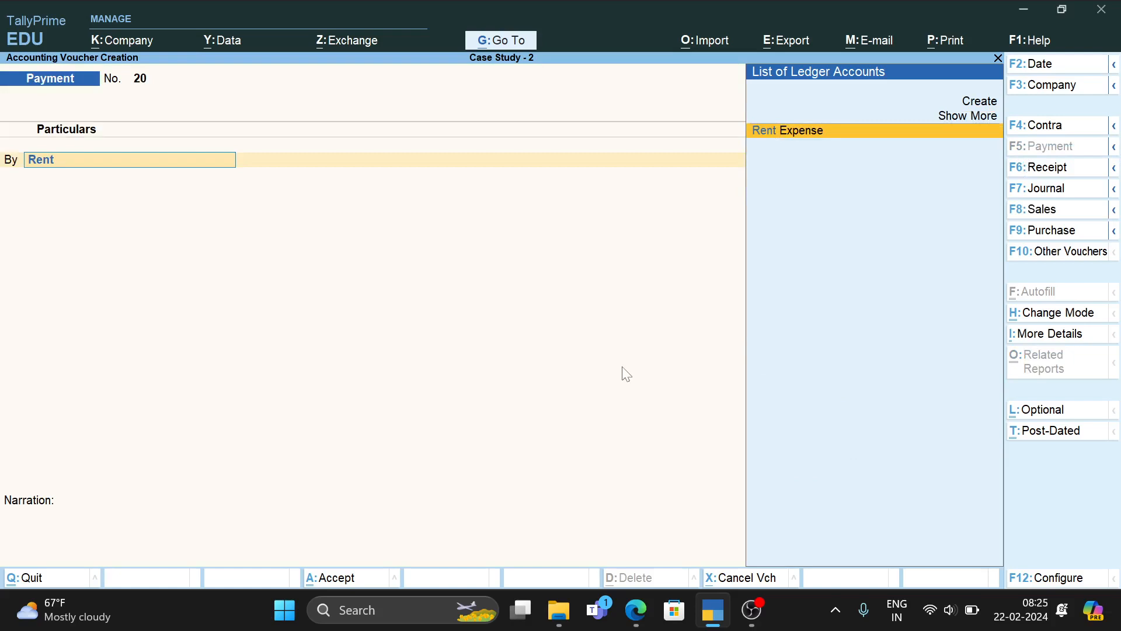
key("Return")
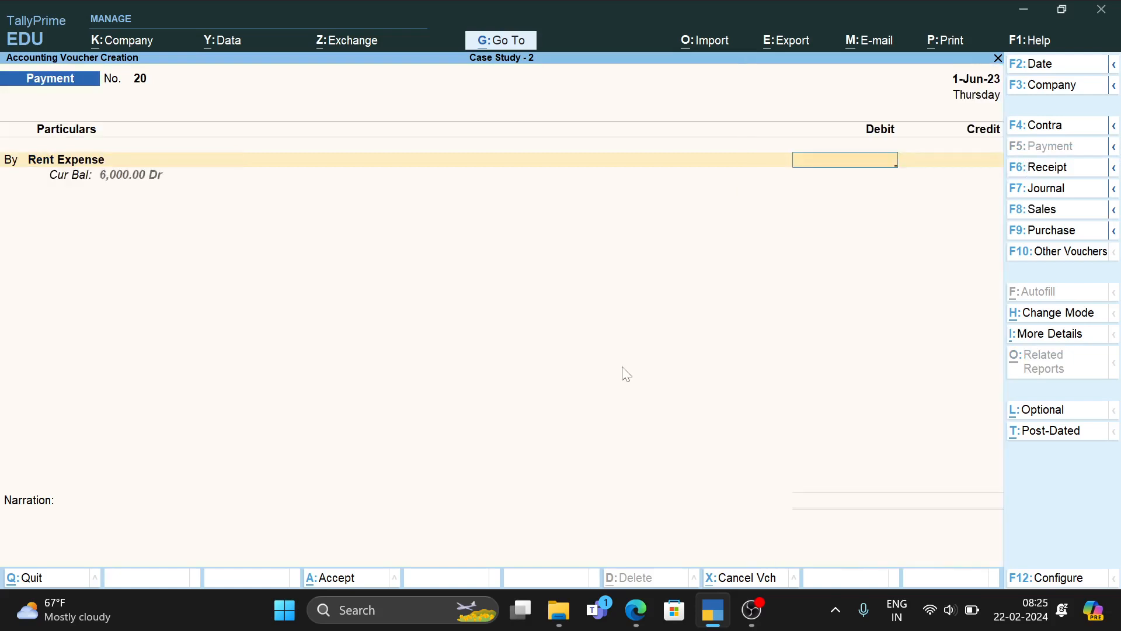
type("3000")
key("Return")
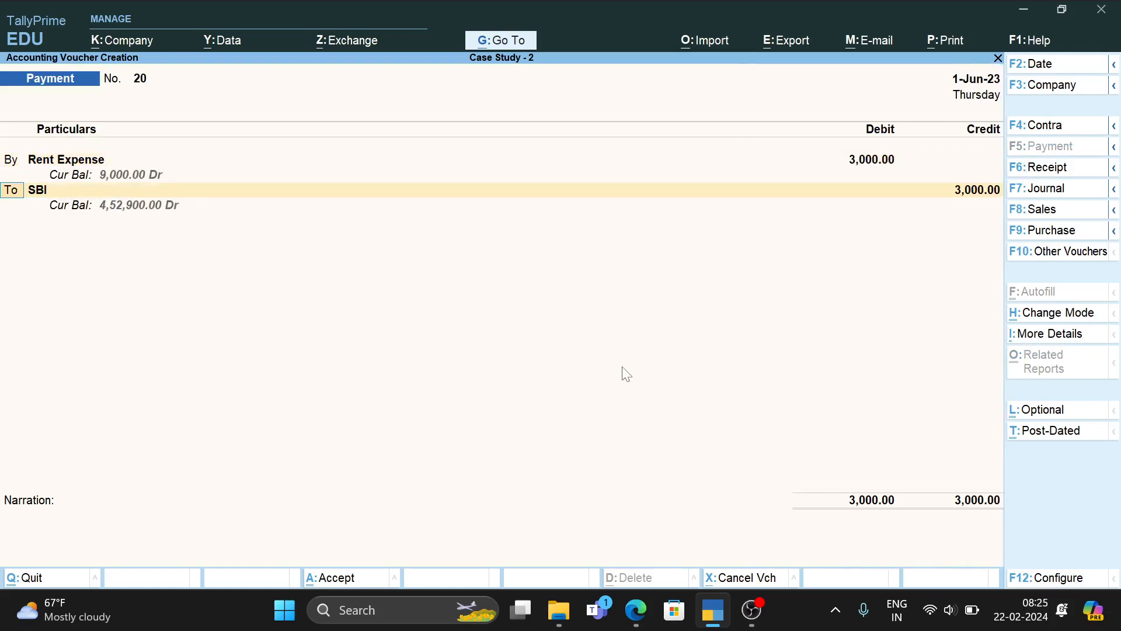
key("ctrl")
key("ctrl+a")
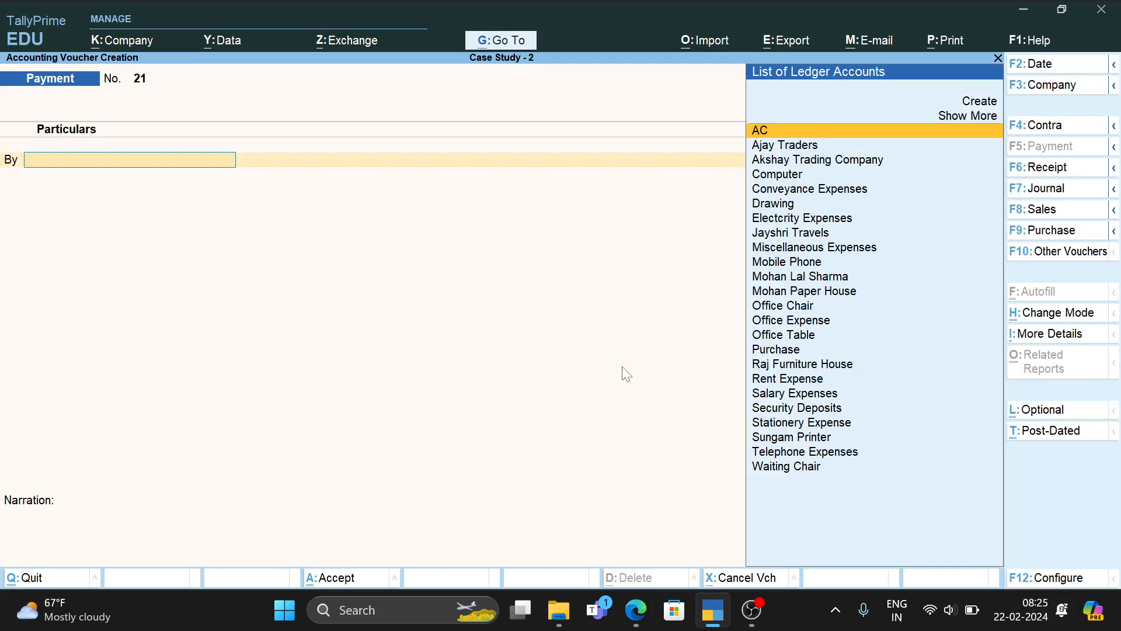
Record a payment voucher debiting Electcrity Expenses 1,250 and crediting Cash, checking the amount in the case study PDF
type("Ele")
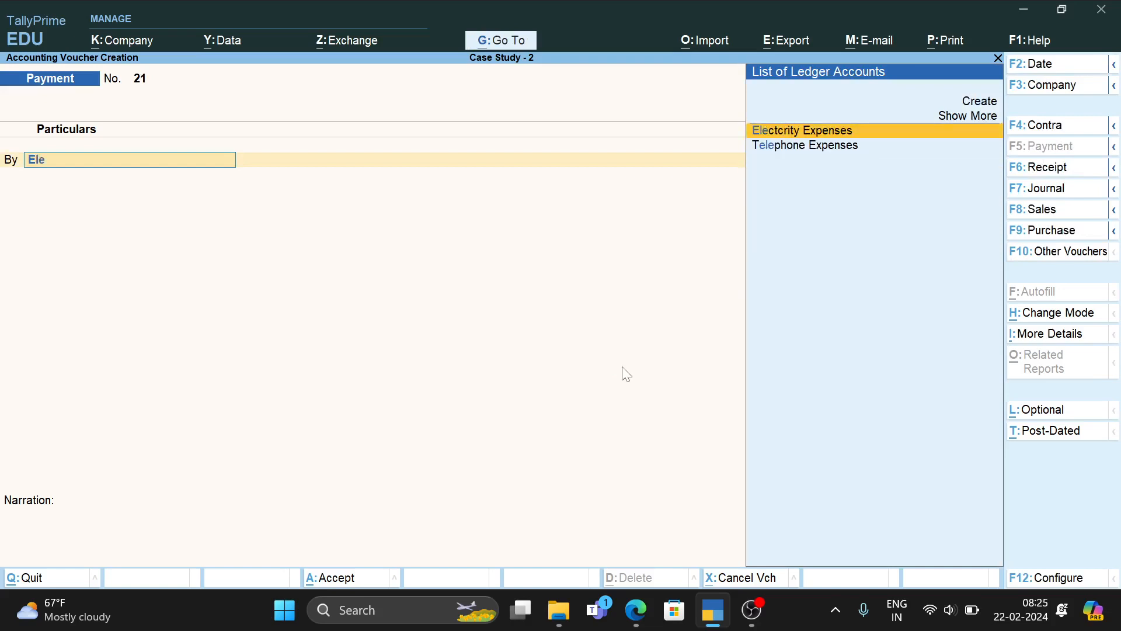
key("Return")
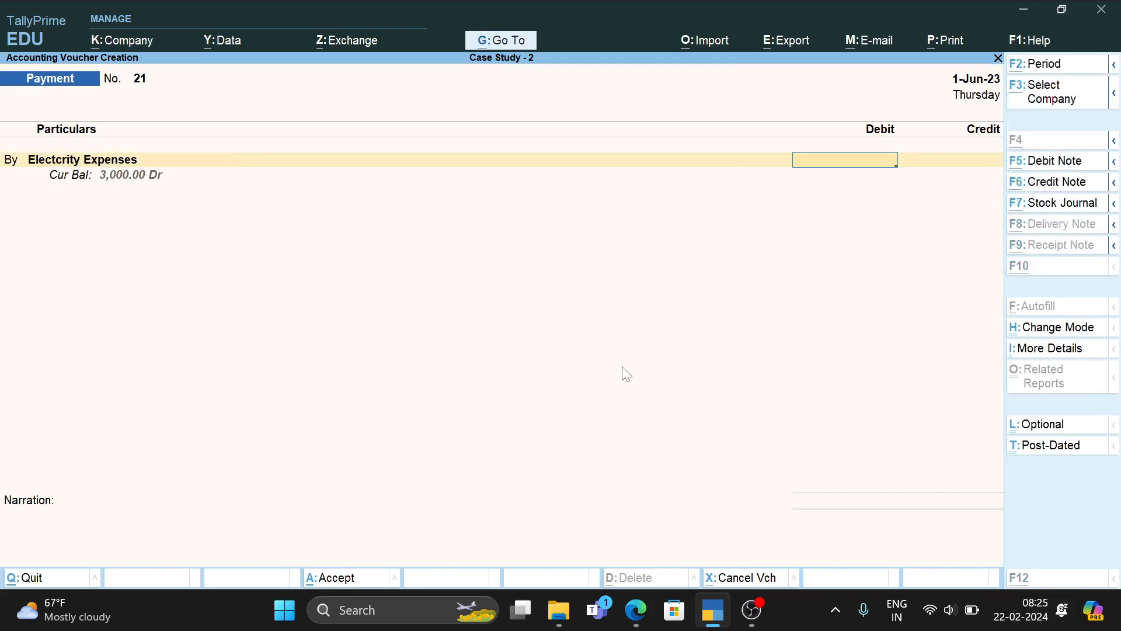
key("alt+Tab")
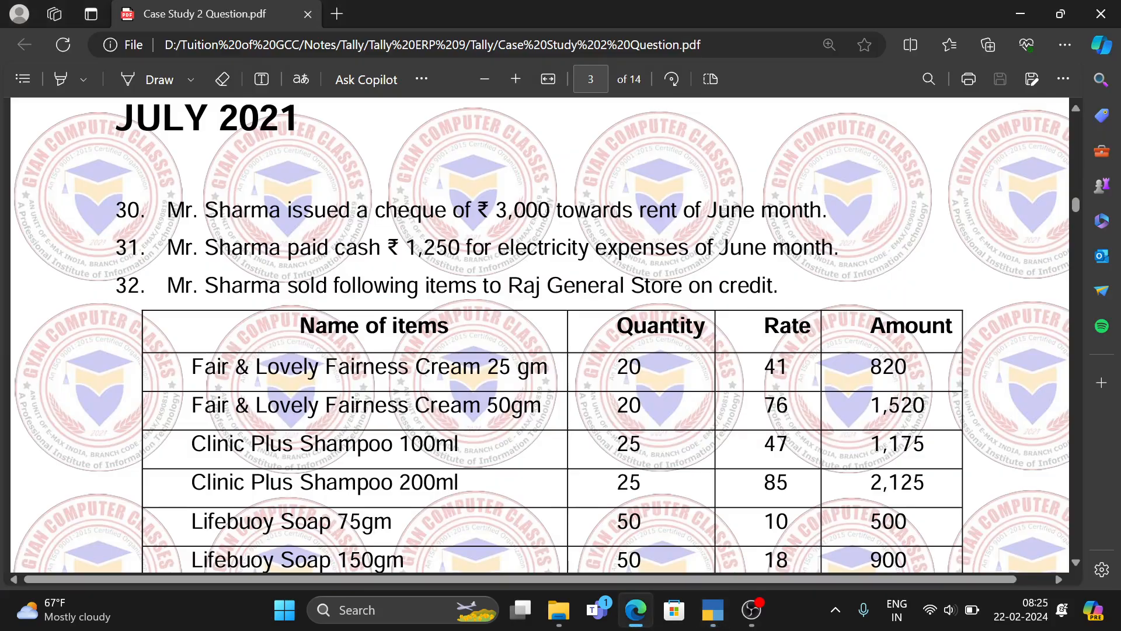
key("alt+Tab")
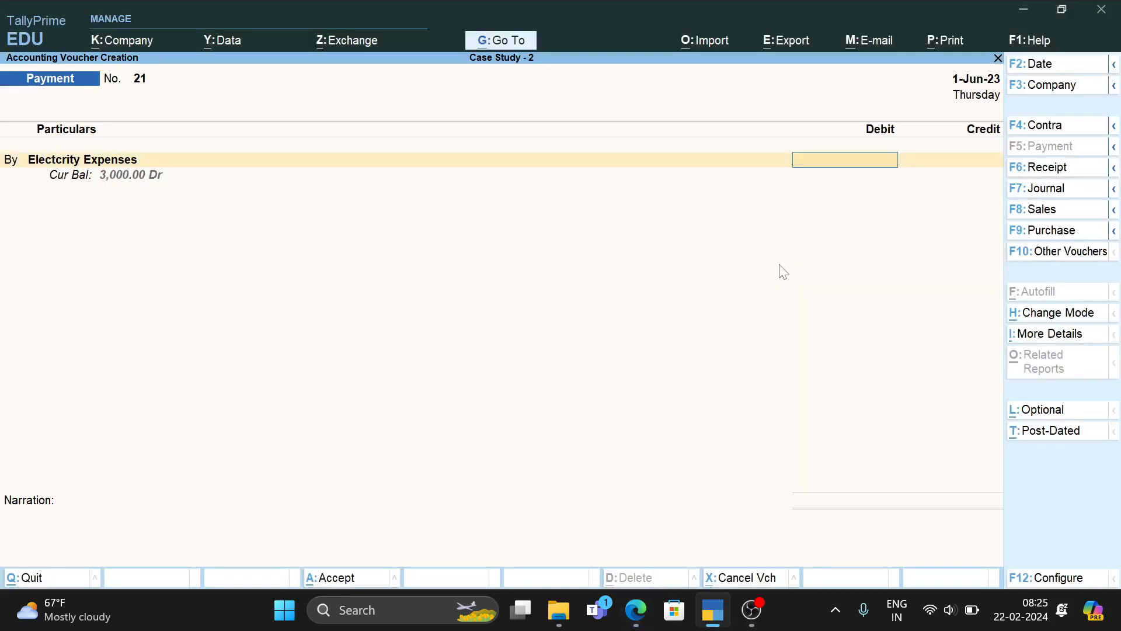
type("1,250")
key("Return")
key("Return")
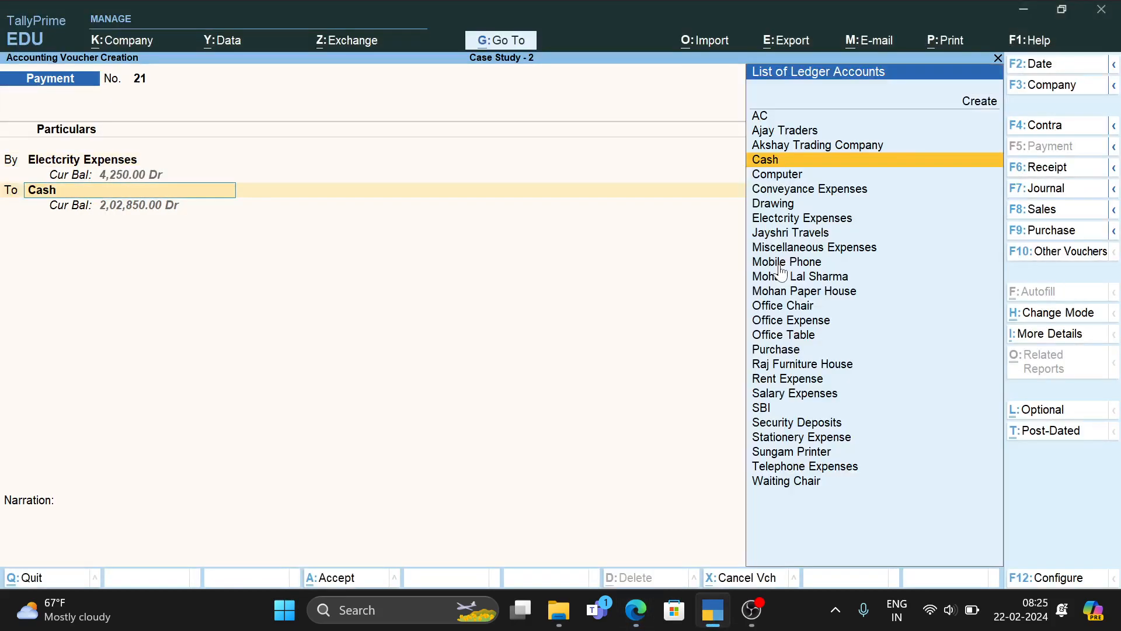
key("ctrl+a")
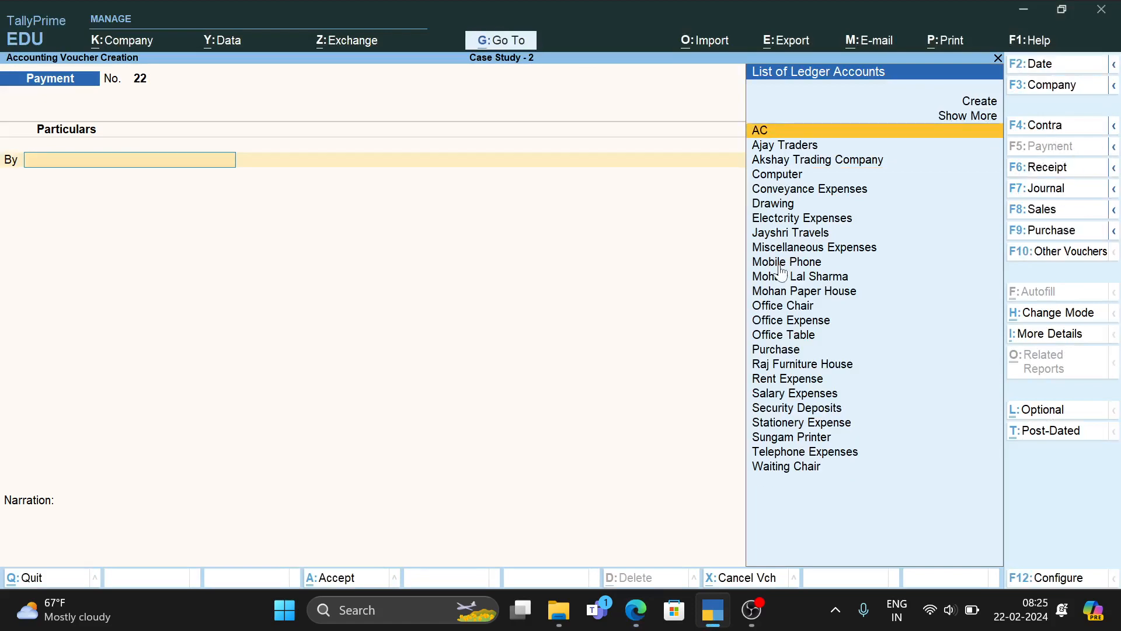
Review transaction 32 in the case study PDF, then return to TallyPrime and start a sales voucher
key("alt+Tab")
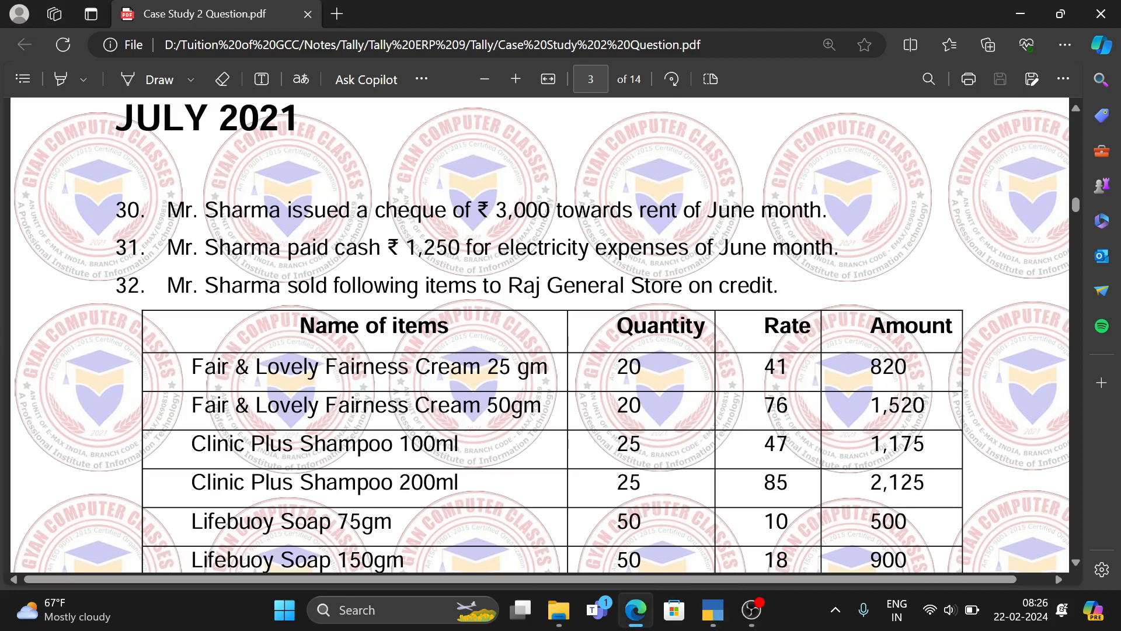
scroll(824, 301, "down", 3)
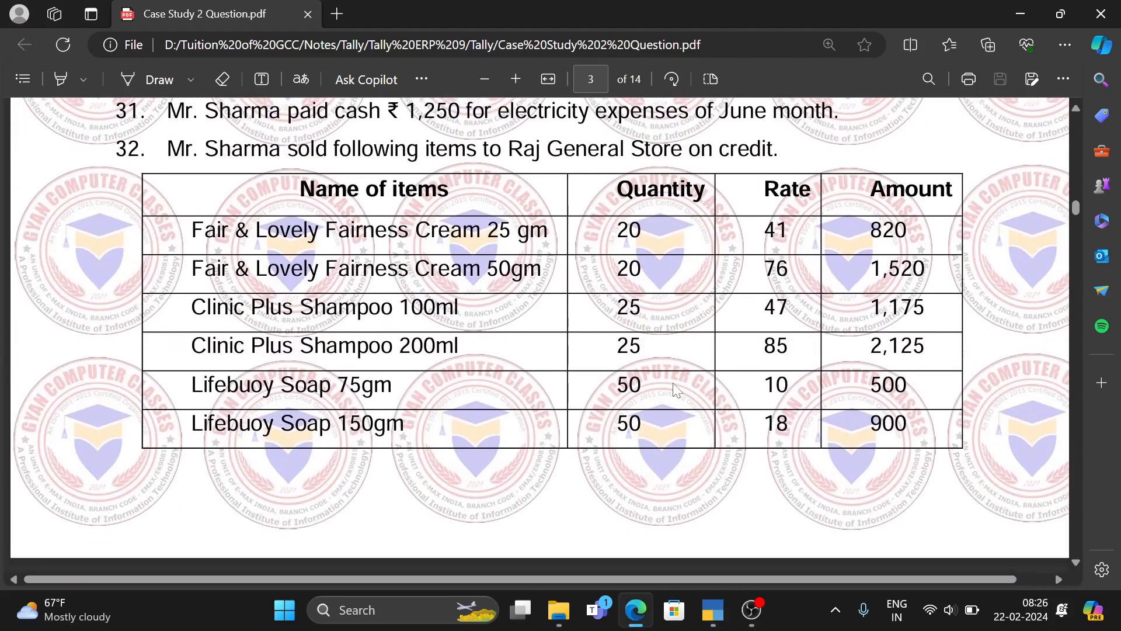
key("alt+Tab")
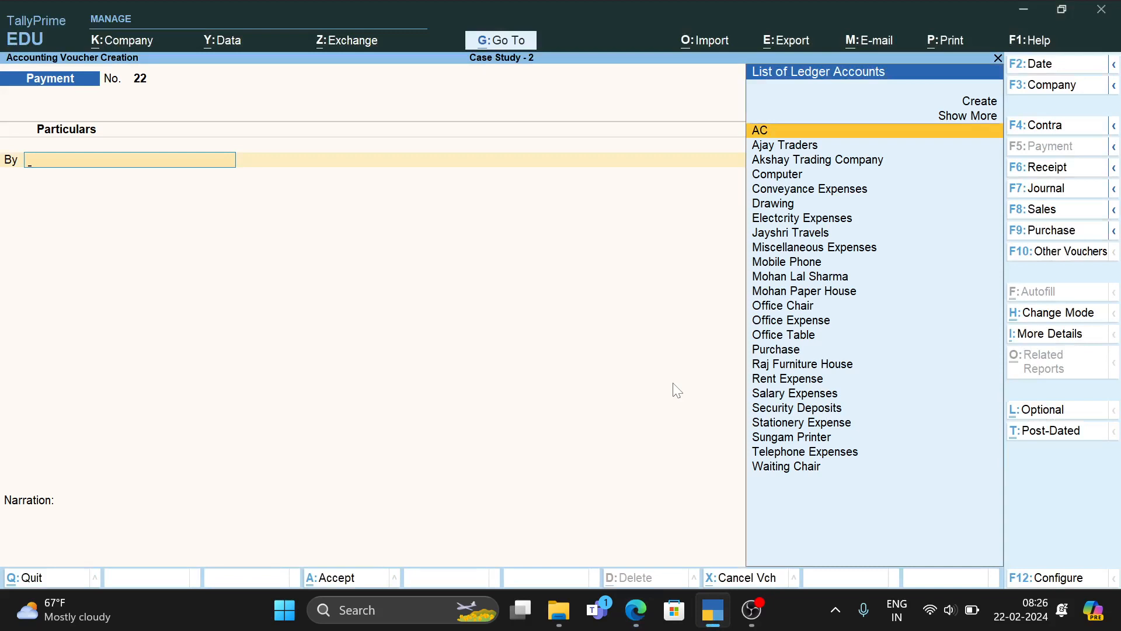
left_click(1010, 214)
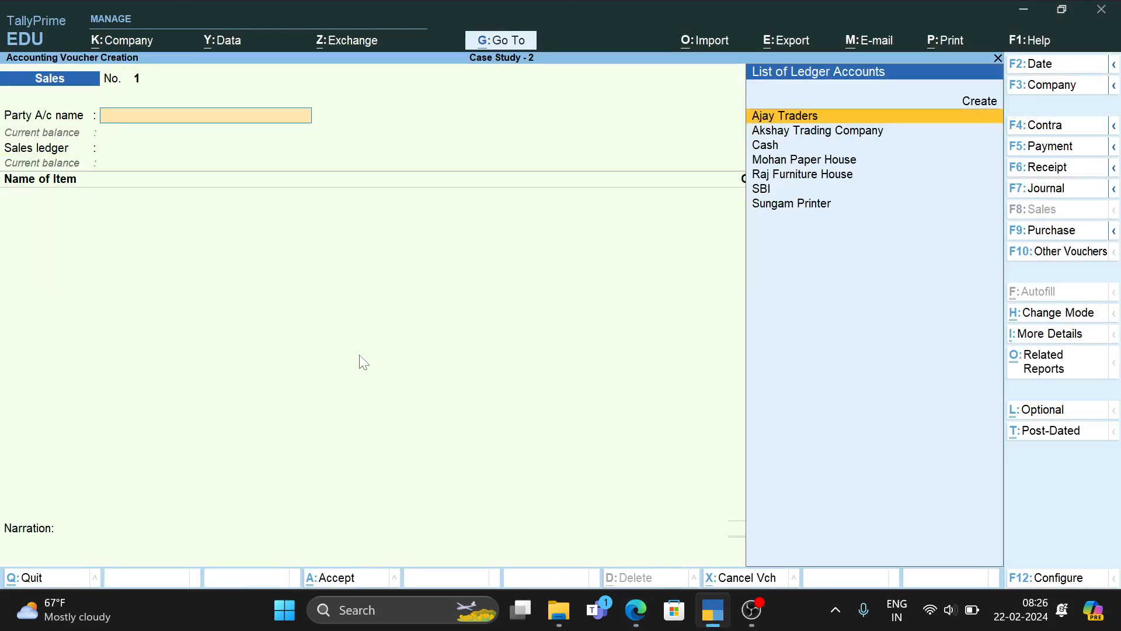
Create the party ledger Raj Genral Store under Sundry Debtors from the sales voucher and accept its dispatch and party details unchanged
key("alt+c")
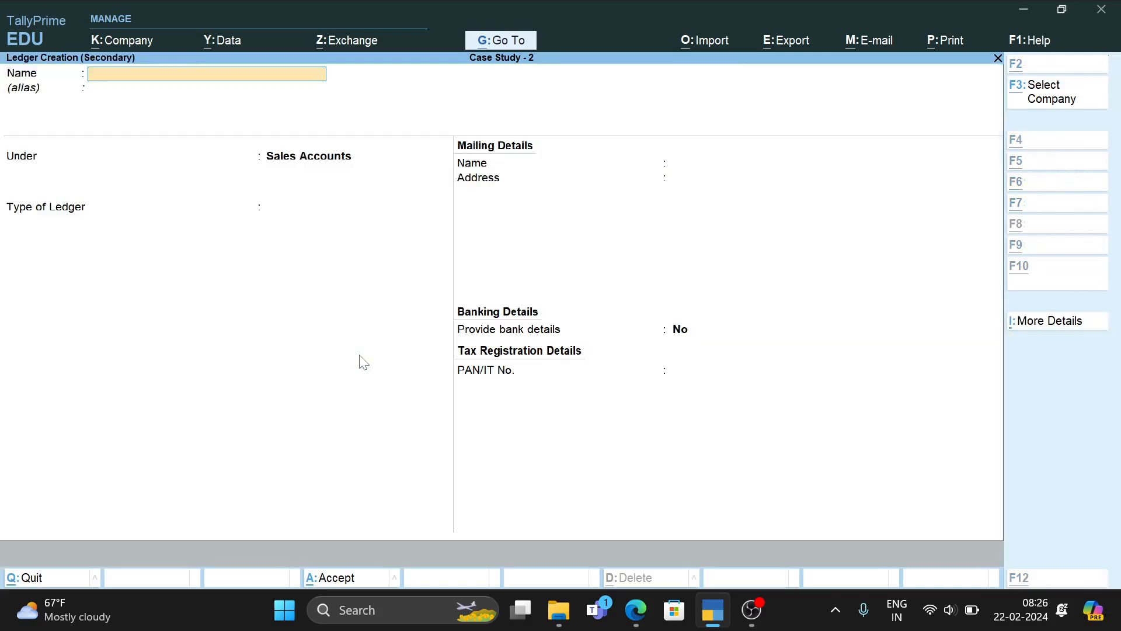
type("Raj")
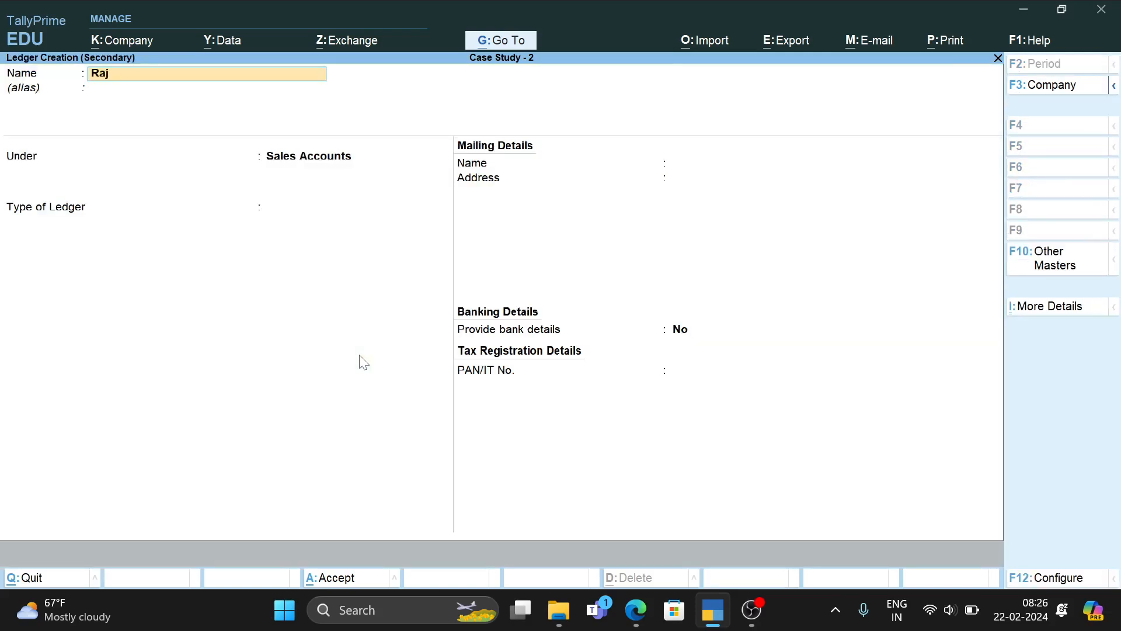
type(" Genral Store")
key("Return")
key("Return")
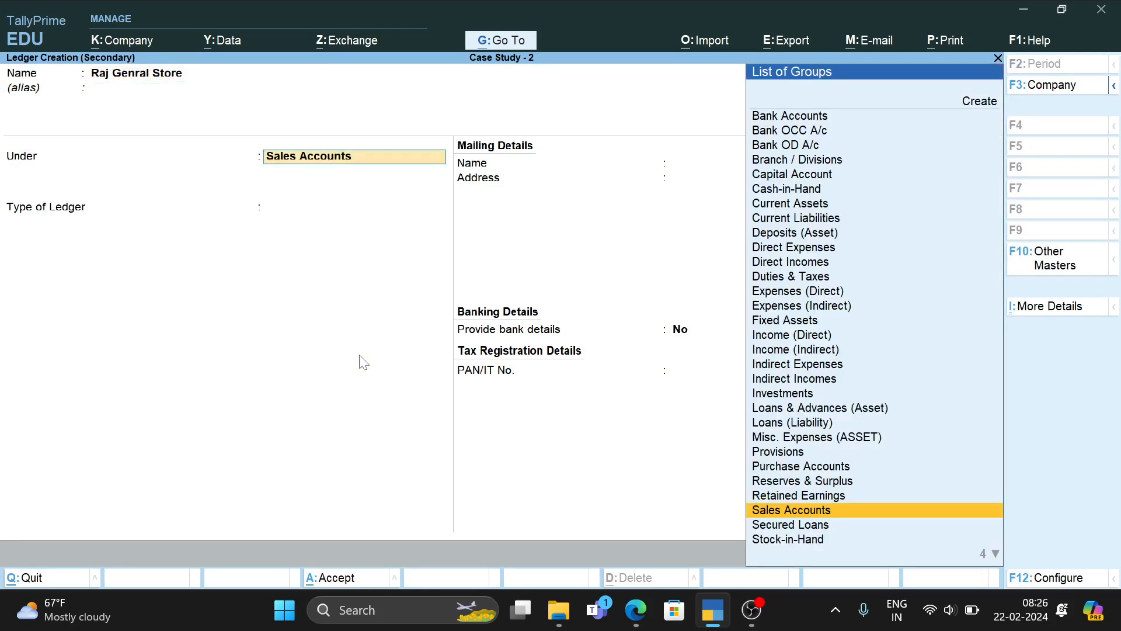
type("Sun")
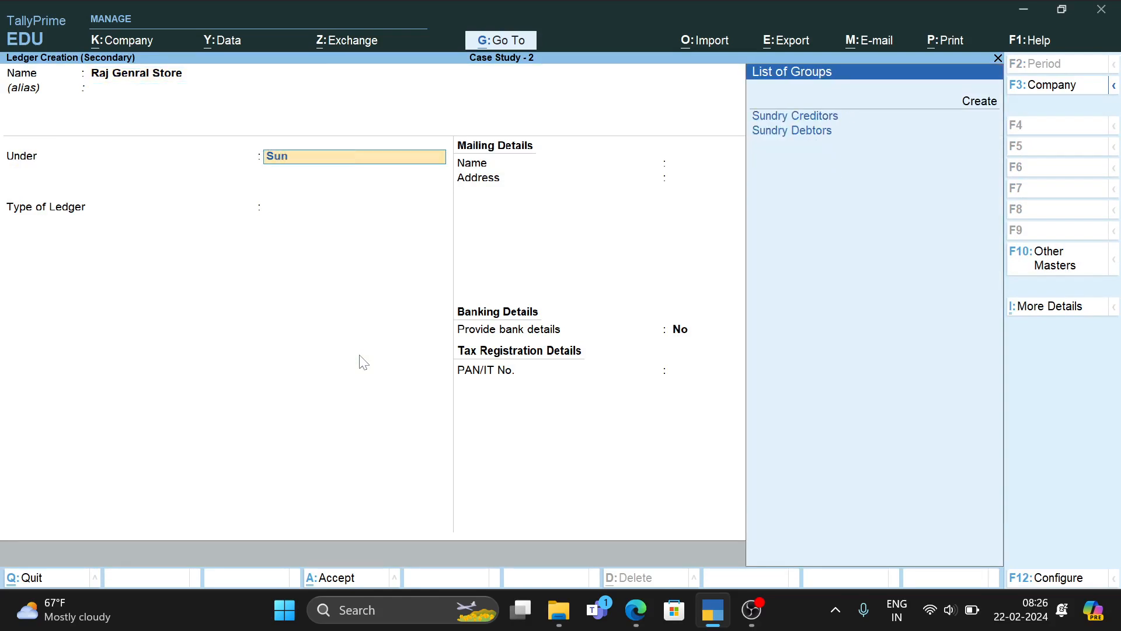
key("Down")
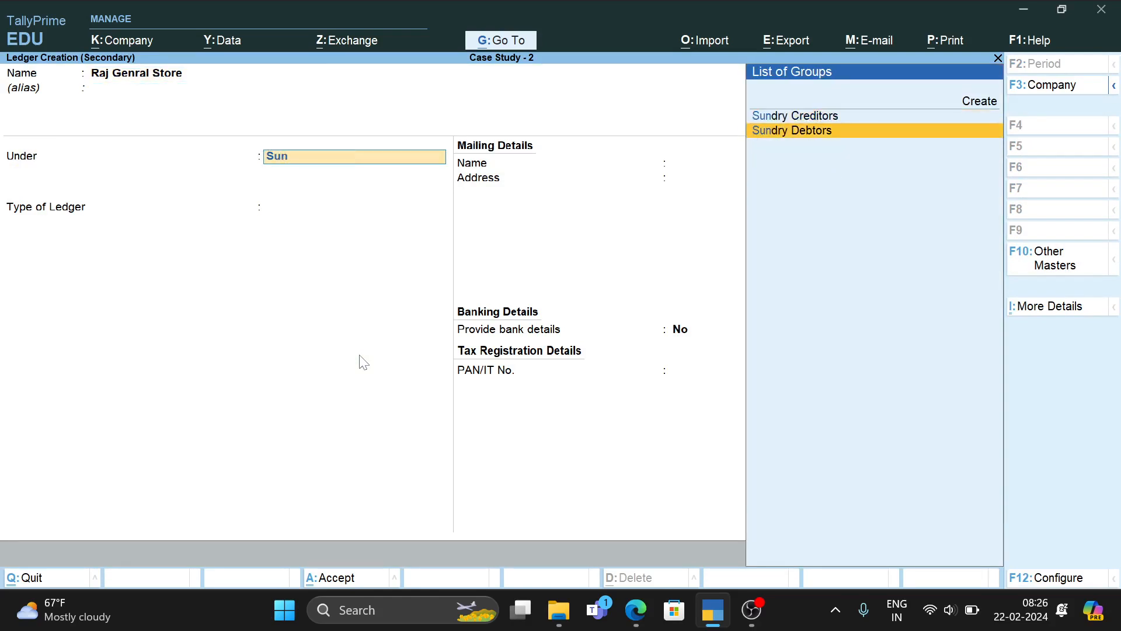
key("Return")
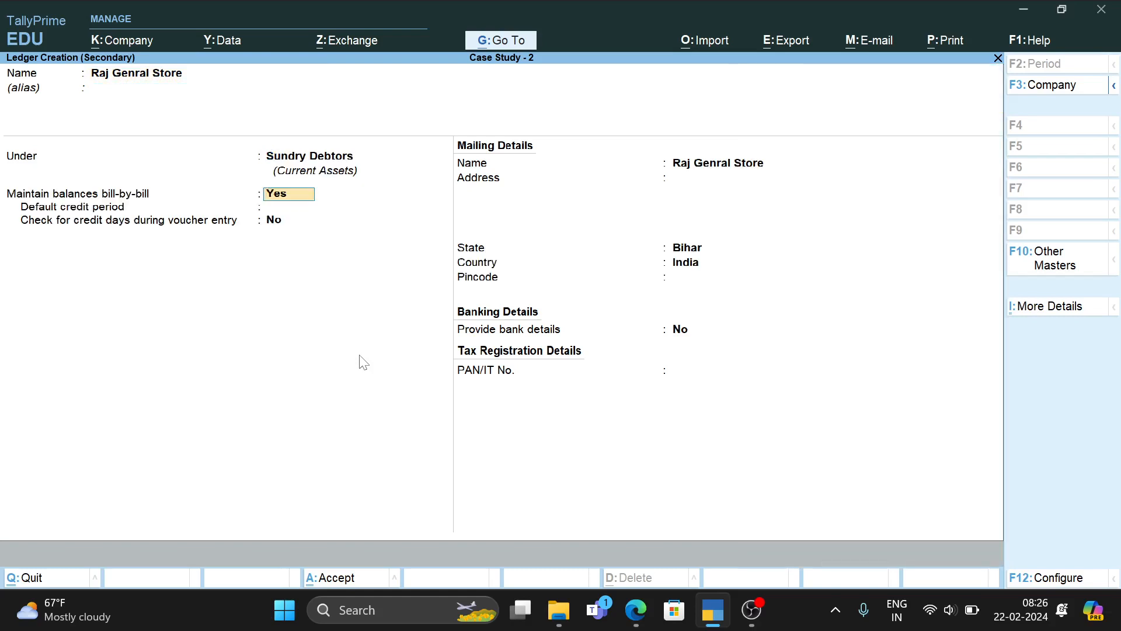
key("ctrl")
key("ctrl+a")
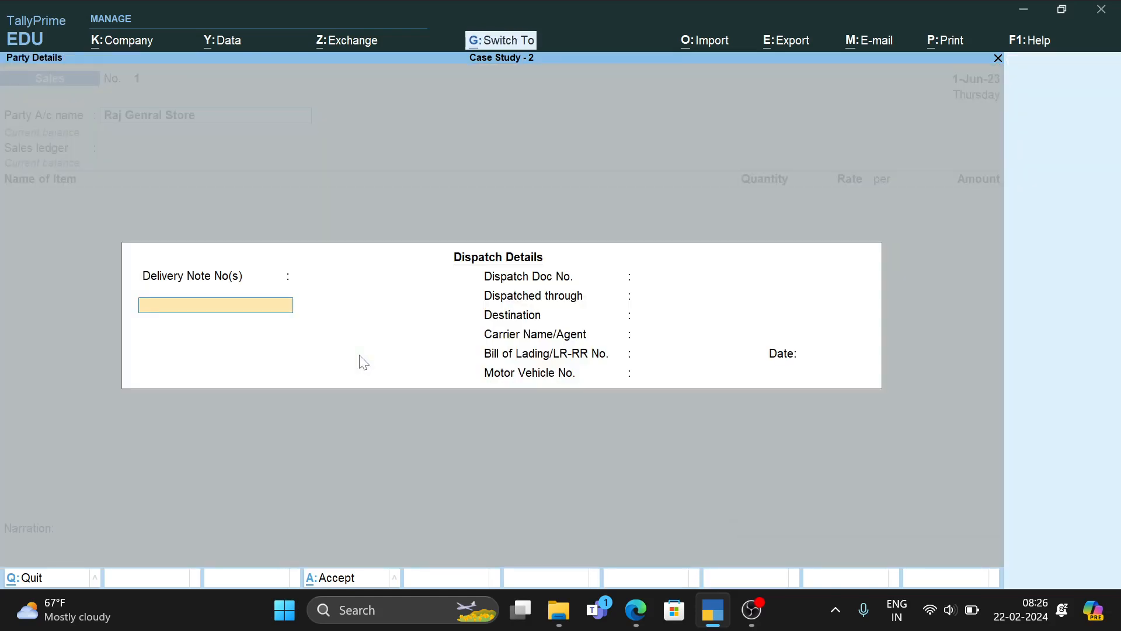
key("ctrl+a")
key("ctrl+a")
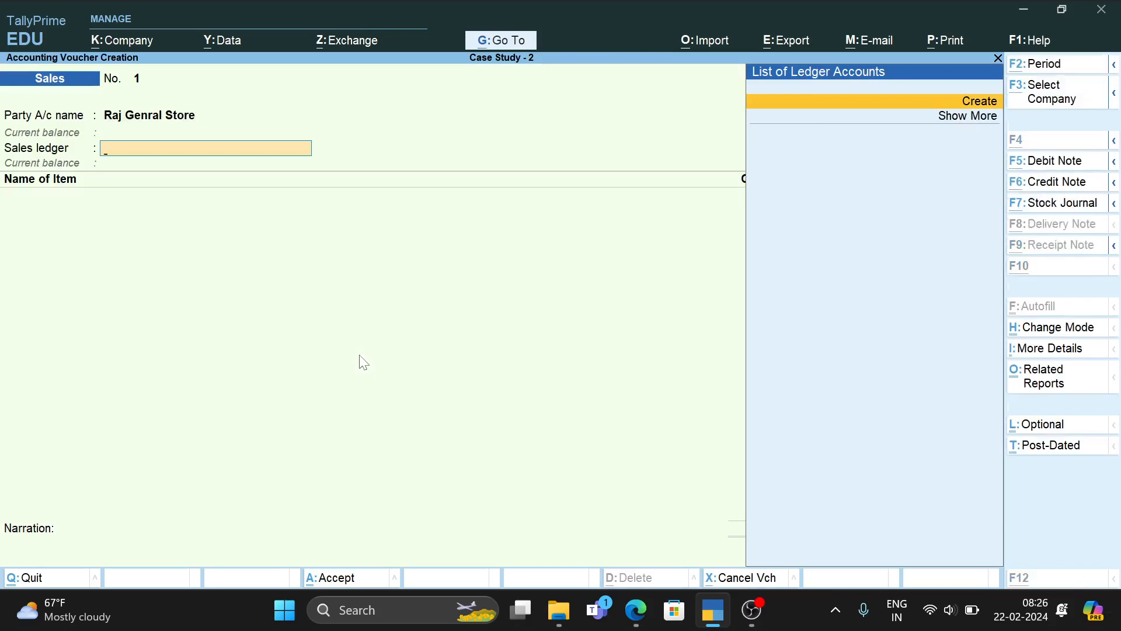
Create the sales ledger Sale under Sales Accounts with ledger type Not Applicable for the voucher
key("alt+c")
type("Sale")
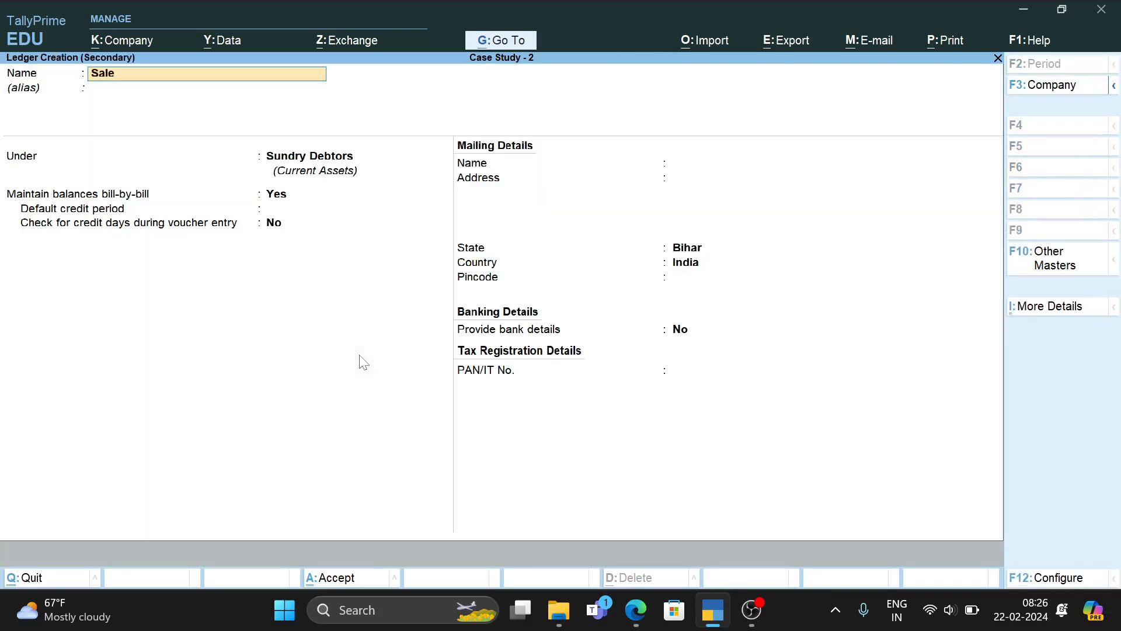
key("Return")
key("Return")
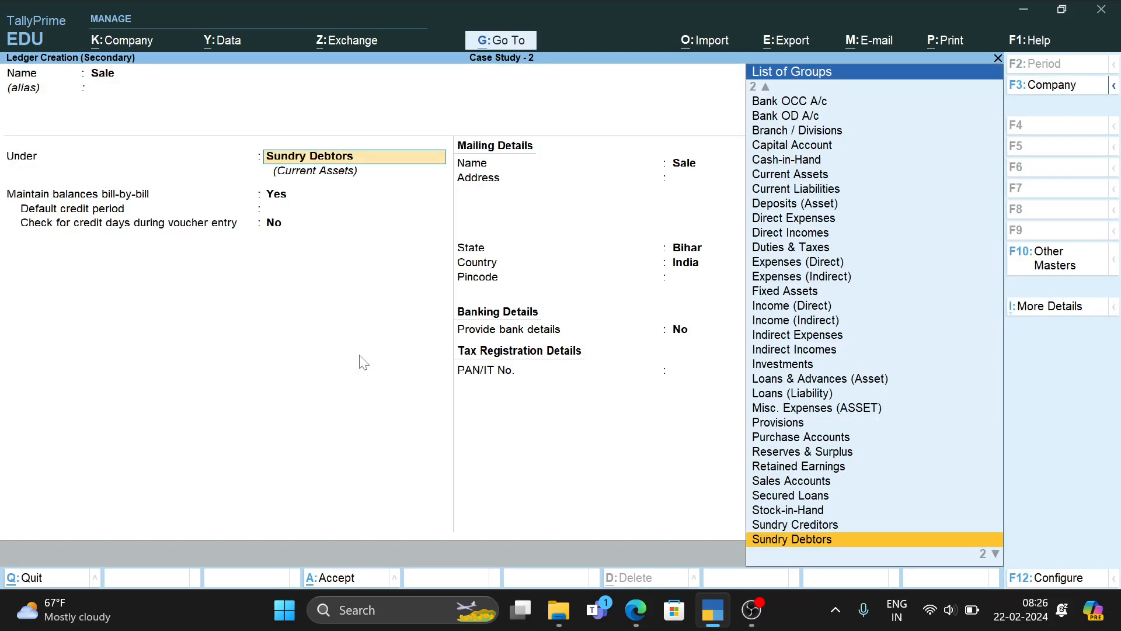
type("Sale")
key("Return")
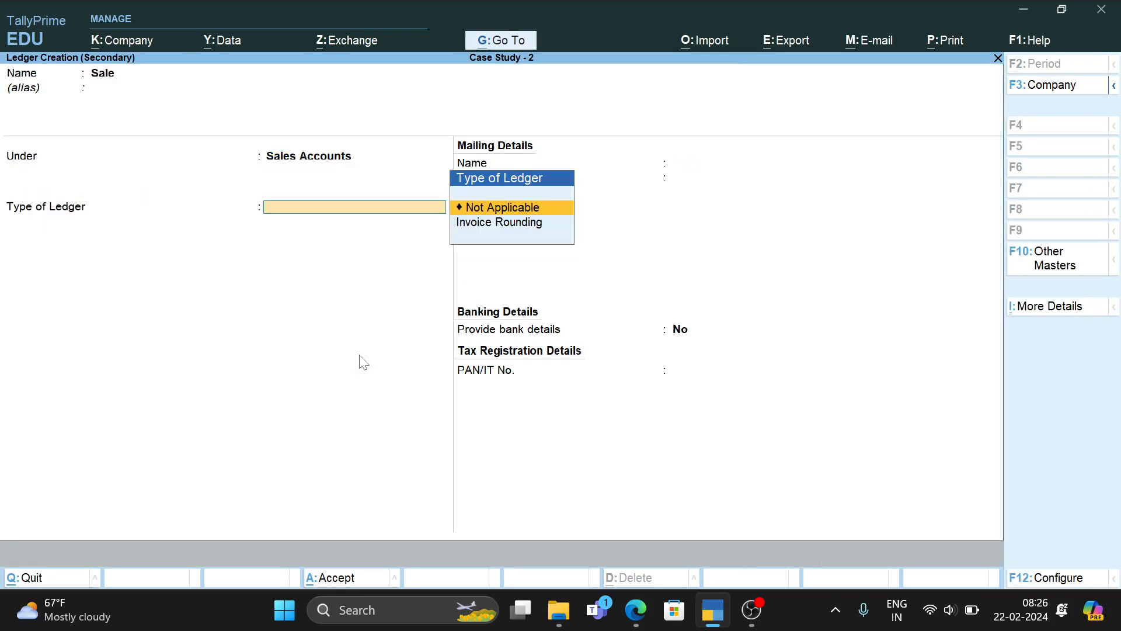
key("Return")
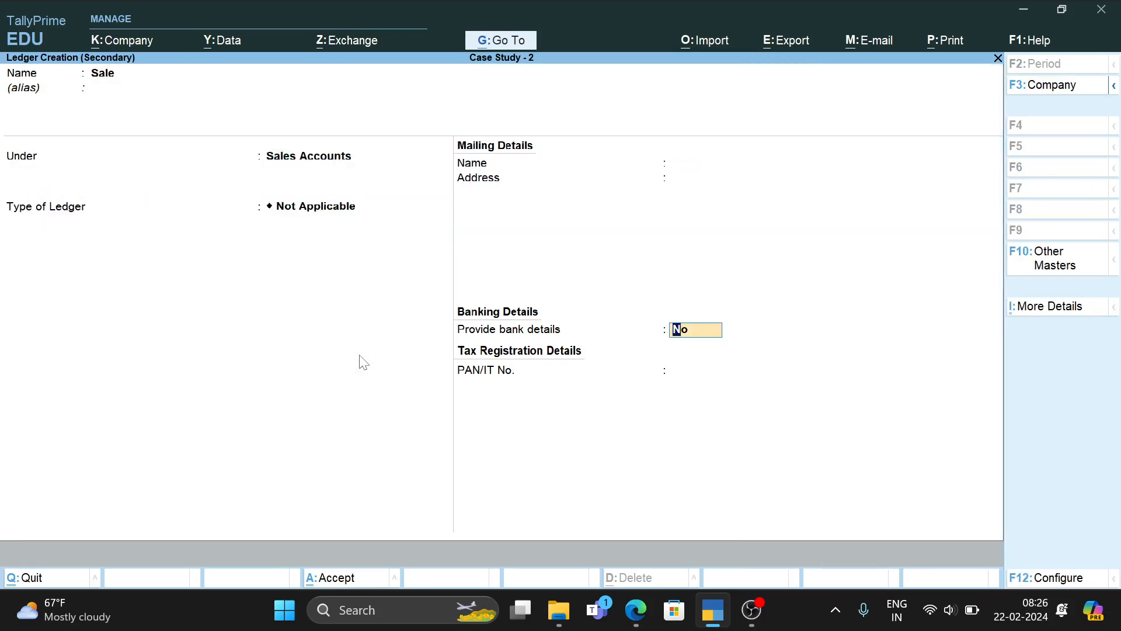
key("ctrl+a")
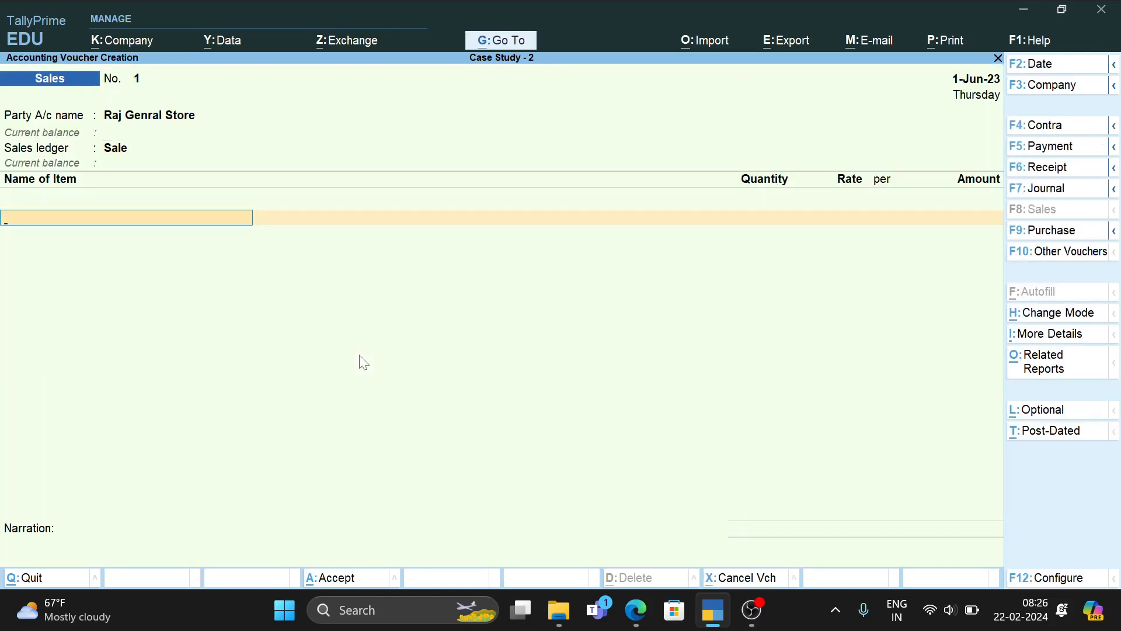
Add Fair & Lovely Fairness Cream 25gm to the sales voucher with quantity 20 nos at rate 41
type("Fai")
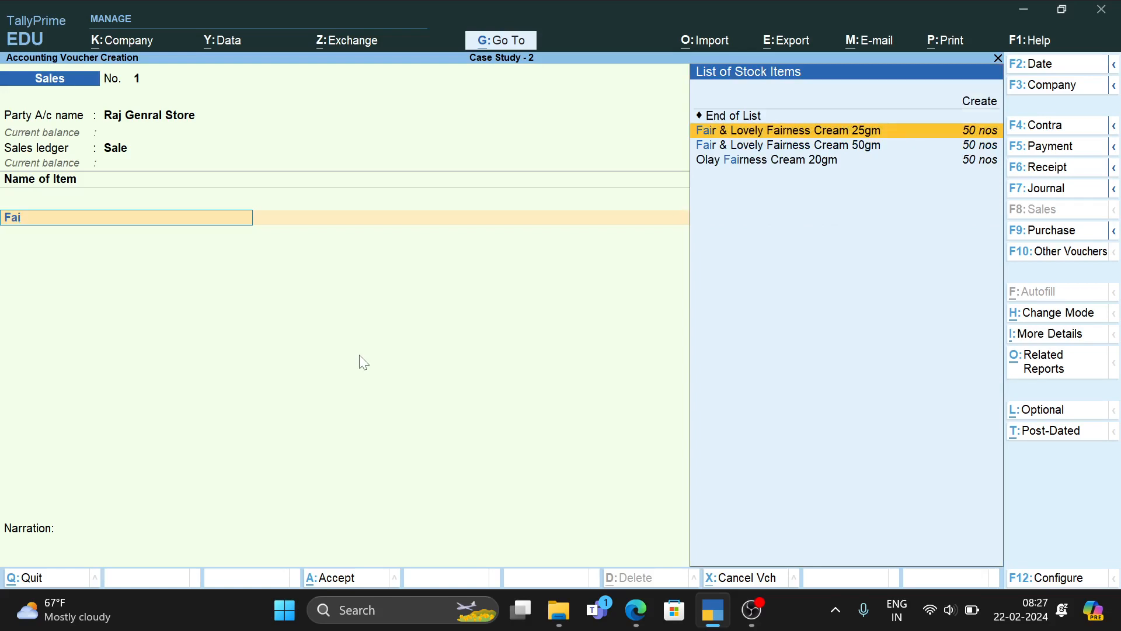
key("Return")
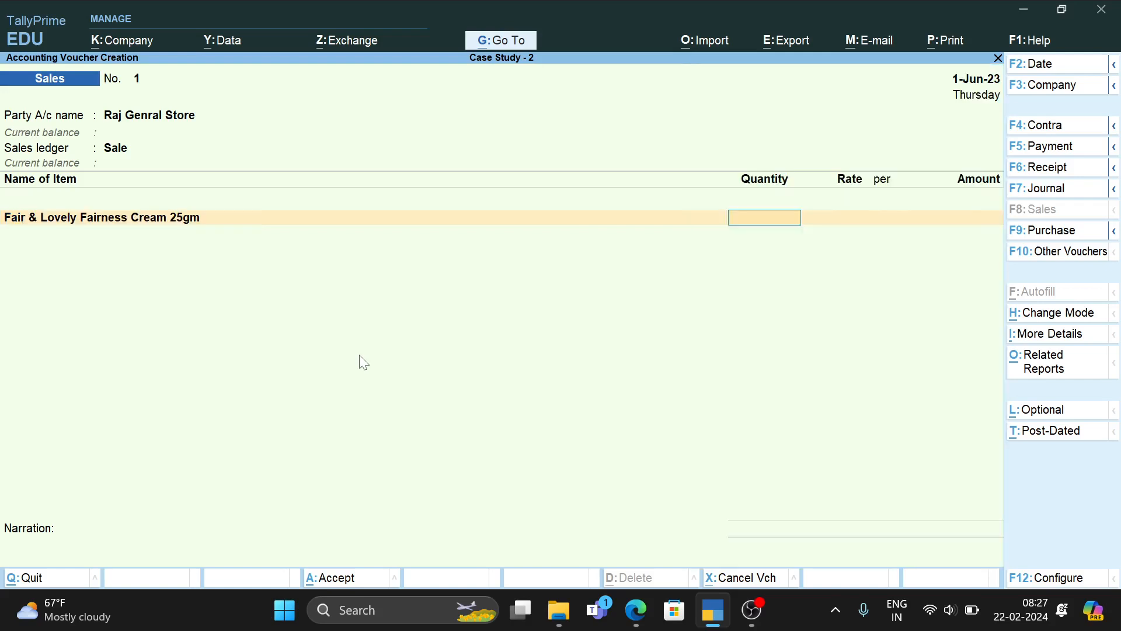
type("20")
key("Return")
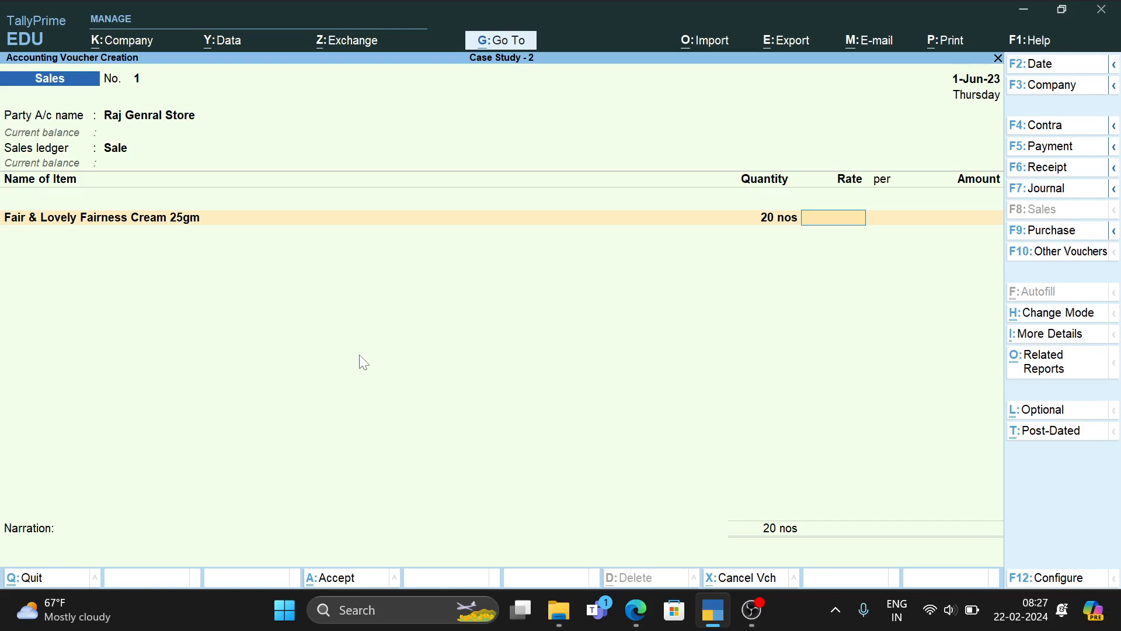
type("41")
key("Return")
key("Return")
key("Return")
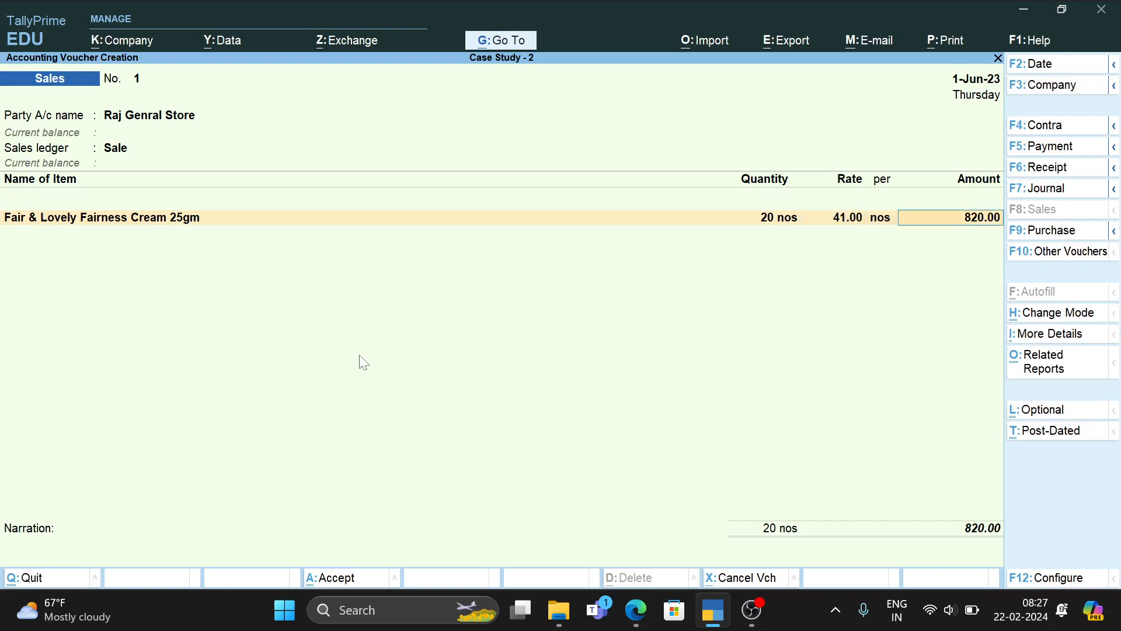
Add Fair & Lovely Fairness Cream 50gm to the sales voucher with quantity 20 nos at rate 76
type("Fair")
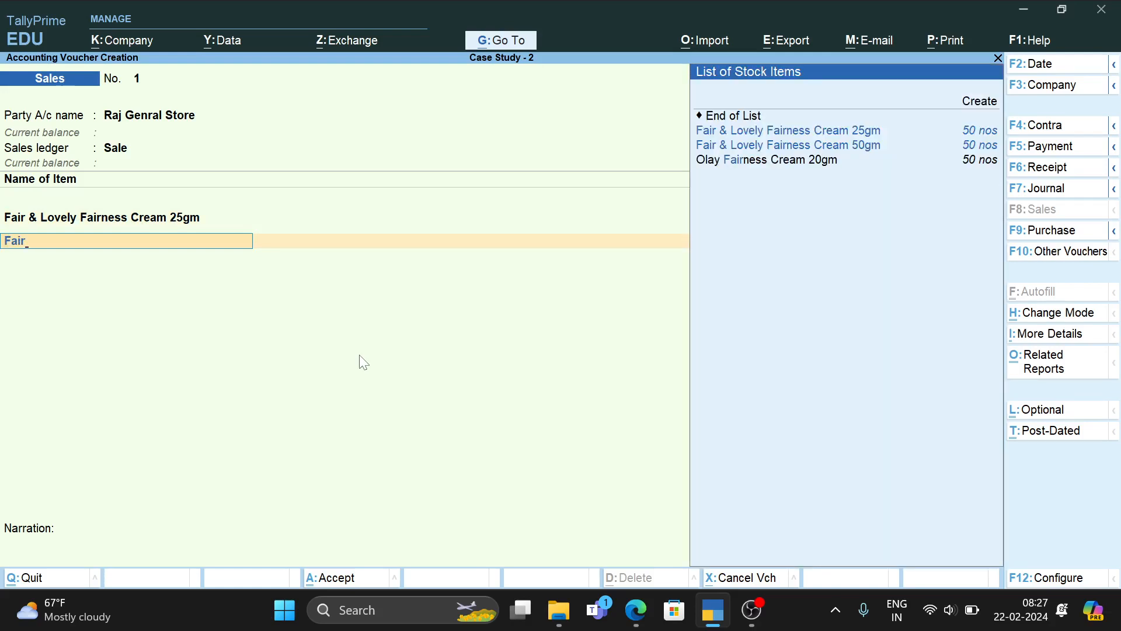
key("Down")
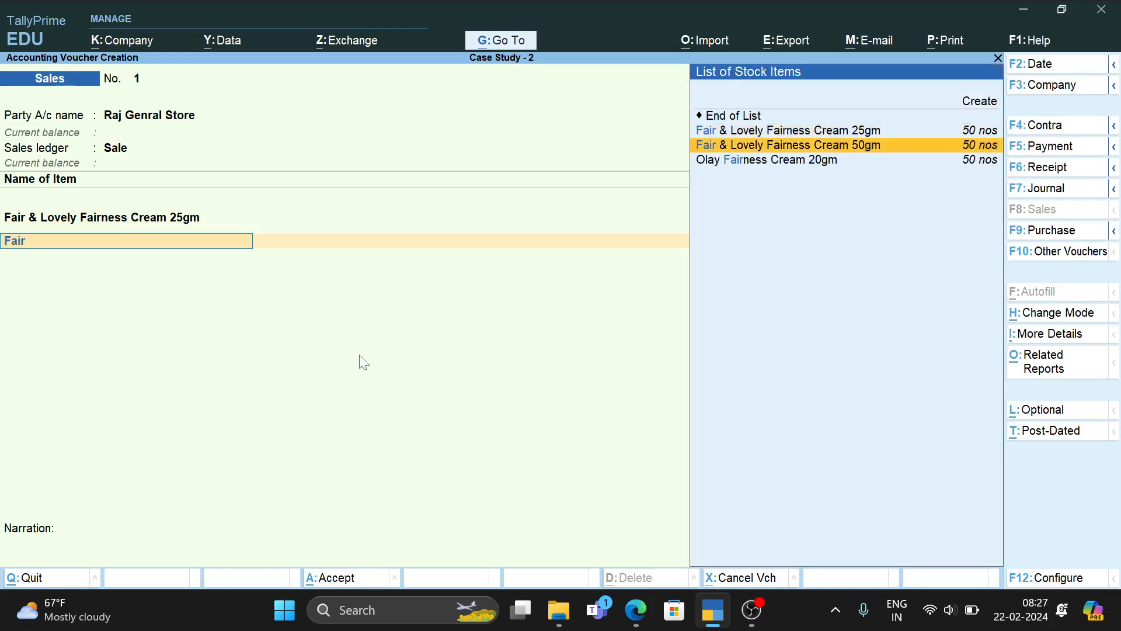
key("Return")
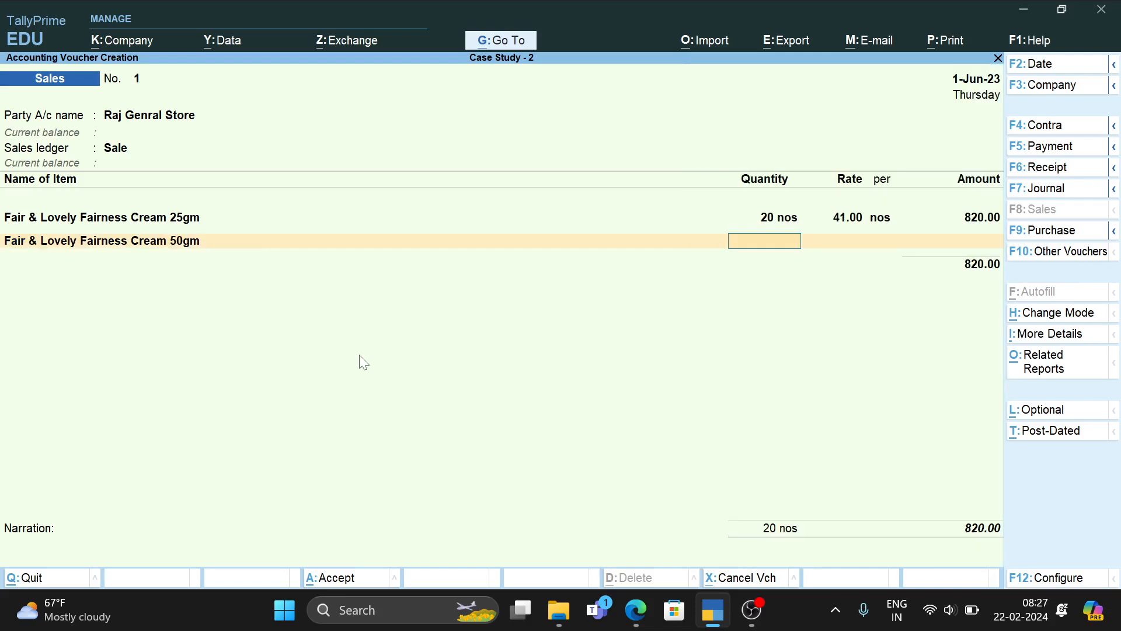
type("20")
key("Return")
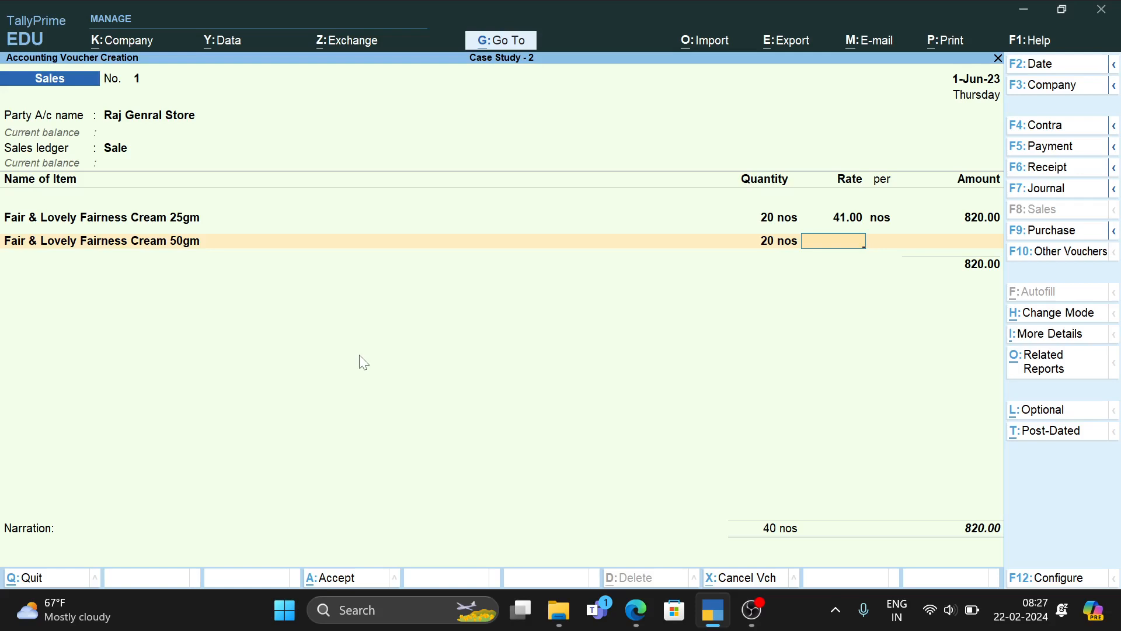
type("76")
key("Return")
key("Return")
key("Return")
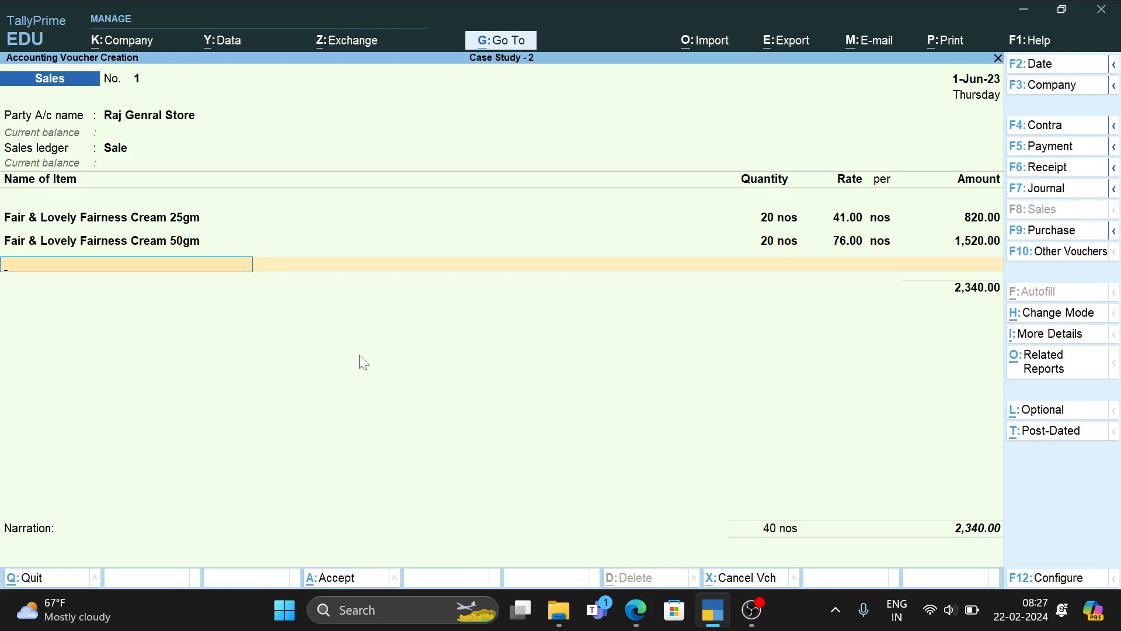
Add Clinic Plus Shampoo 100ml to the sales voucher with quantity 25 nos at rate 47
type("Cli")
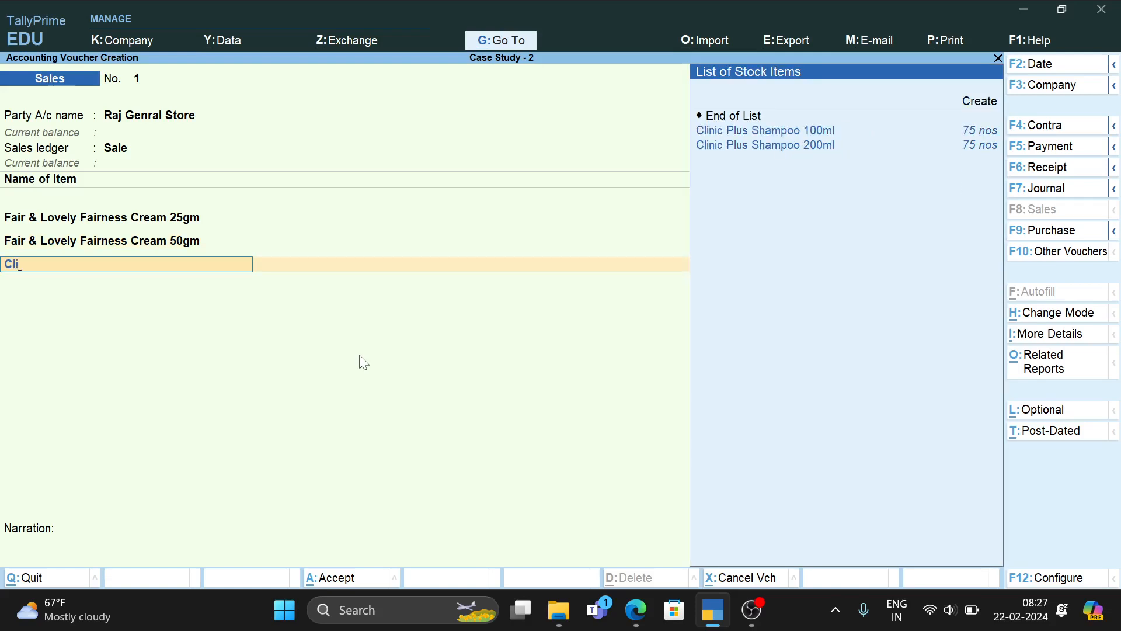
key("Down")
key("Up")
key("Return")
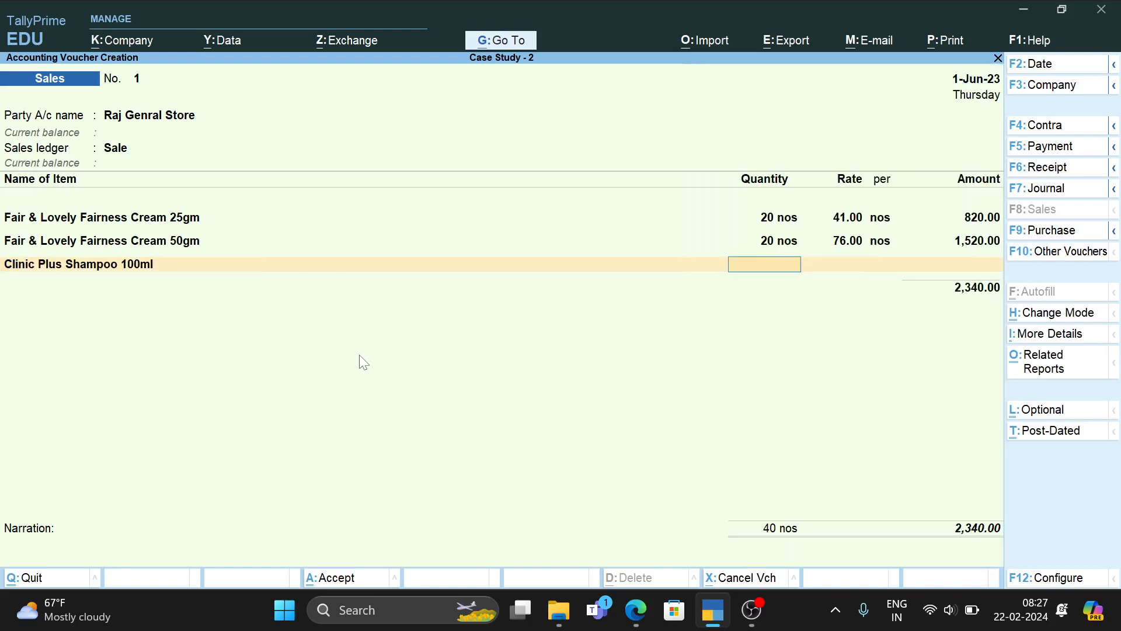
type("25")
key("Return")
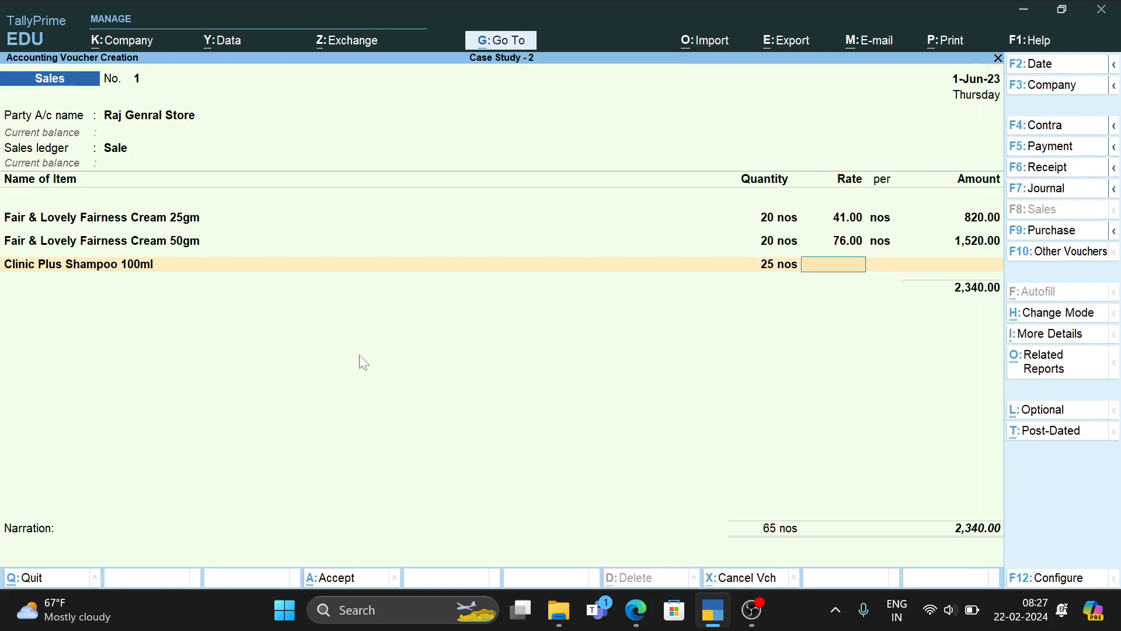
type("47")
key("Return")
key("Return")
key("Return")
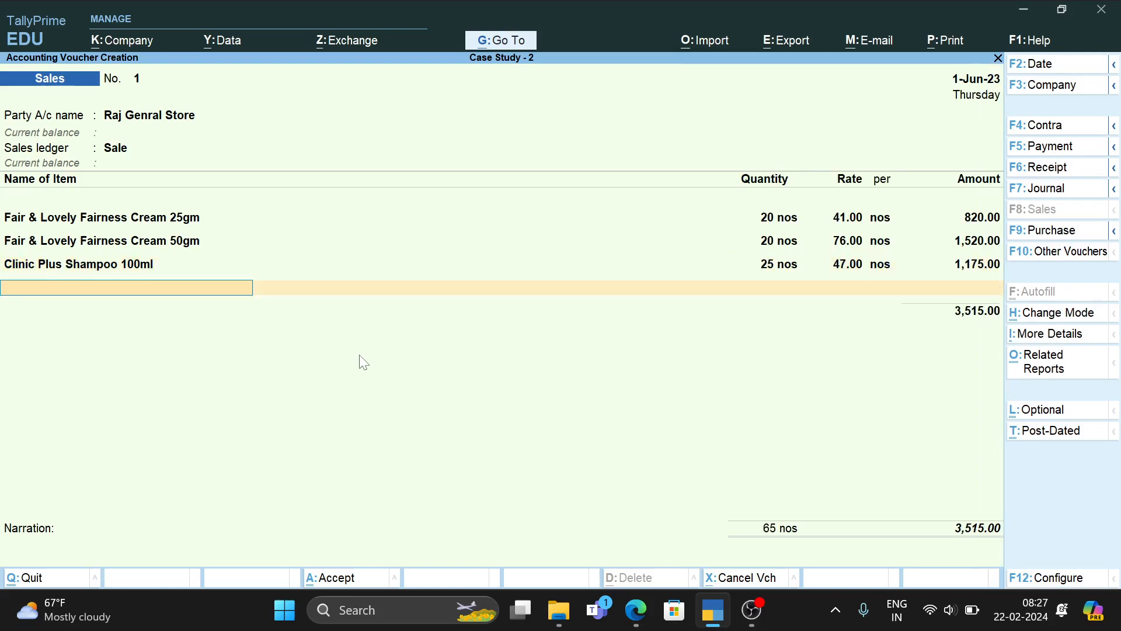
Add Clinic Plus Shampoo 200ml to the sales voucher with quantity 25 nos at rate 85
type("Cl")
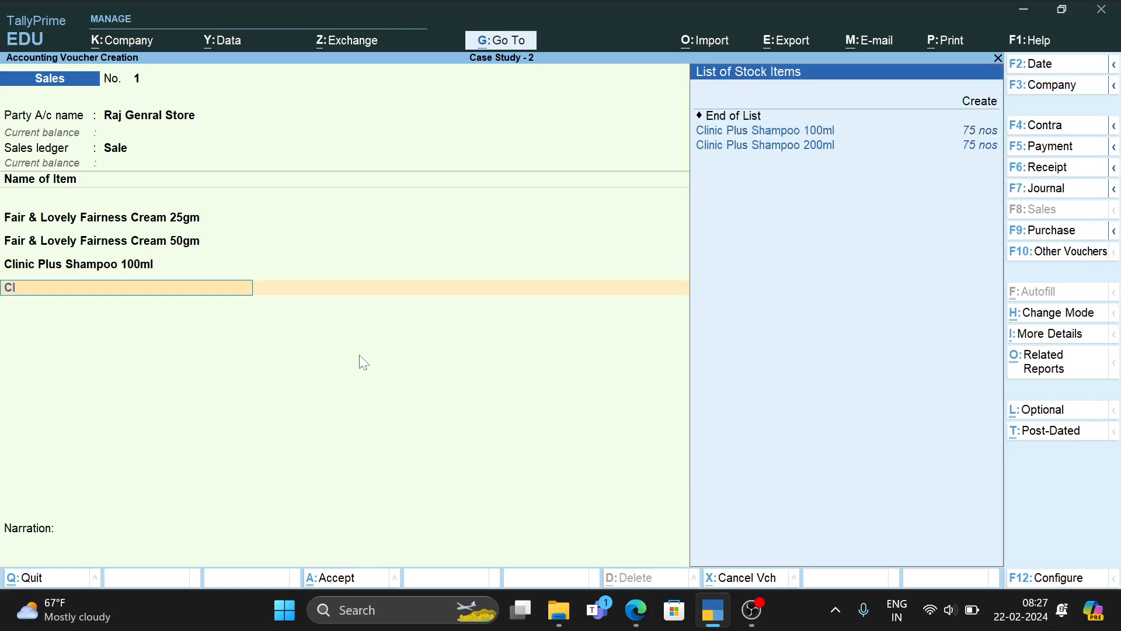
key("Down")
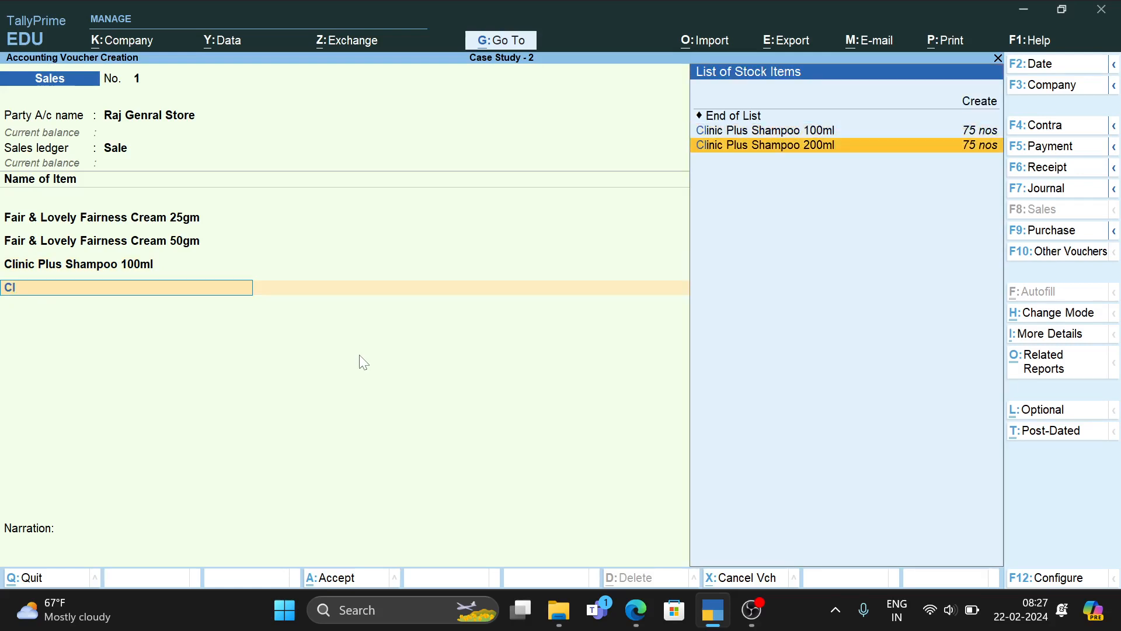
key("Return")
type("2")
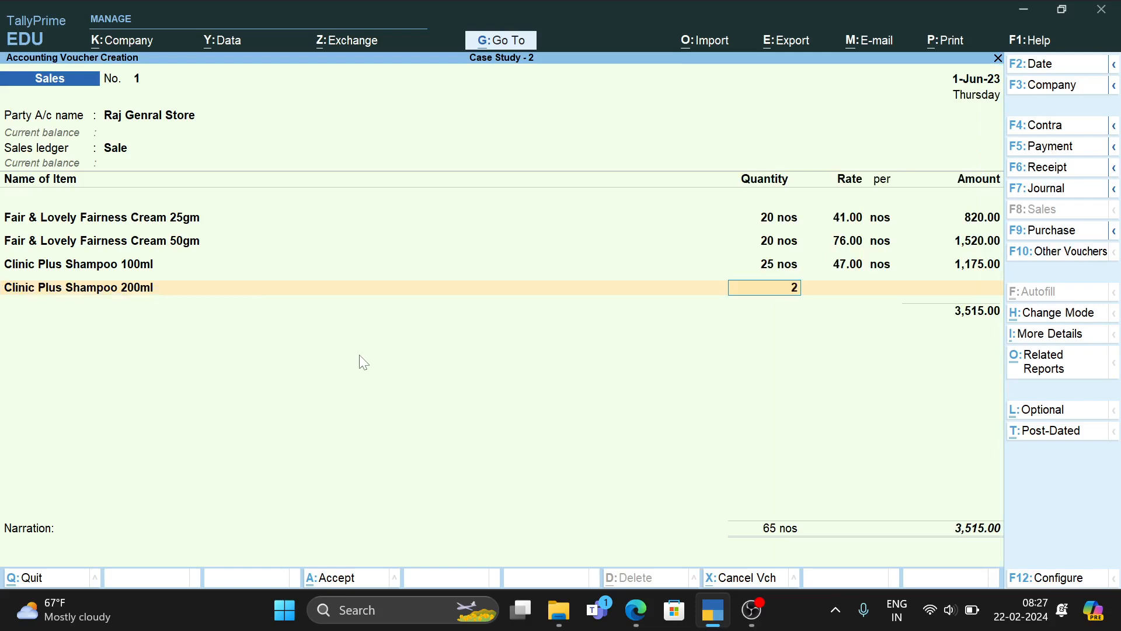
type("5")
key("Return")
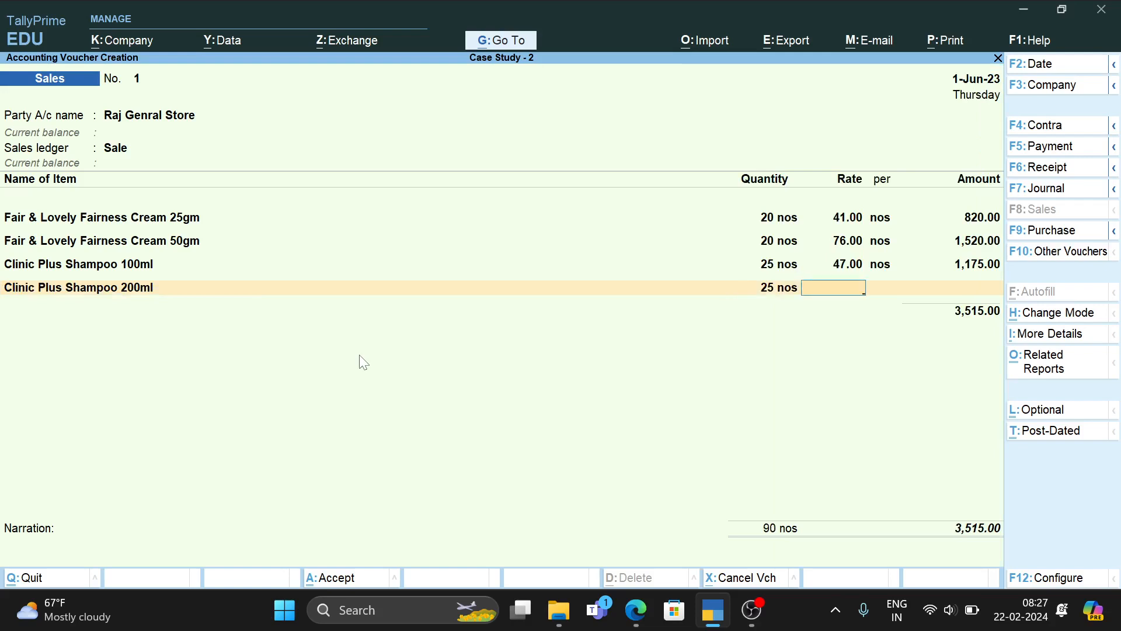
type("85")
key("Return")
key("Return")
key("Return")
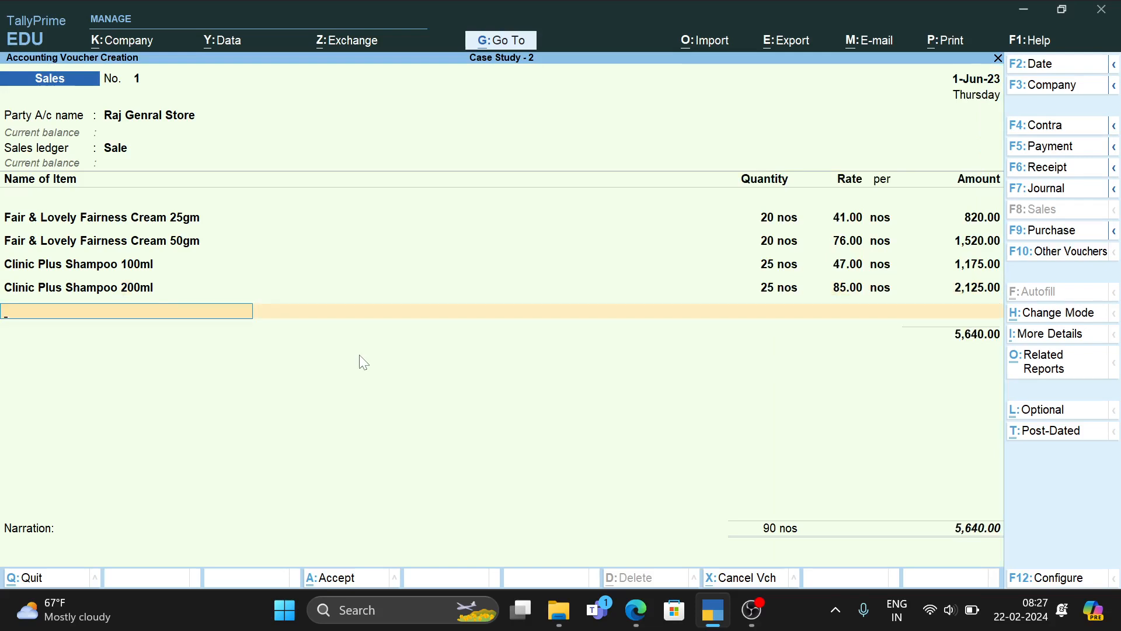
Add Lifebuoy Shop 75gm to the sales voucher with quantity 50 nos at rate 10
type("Li")
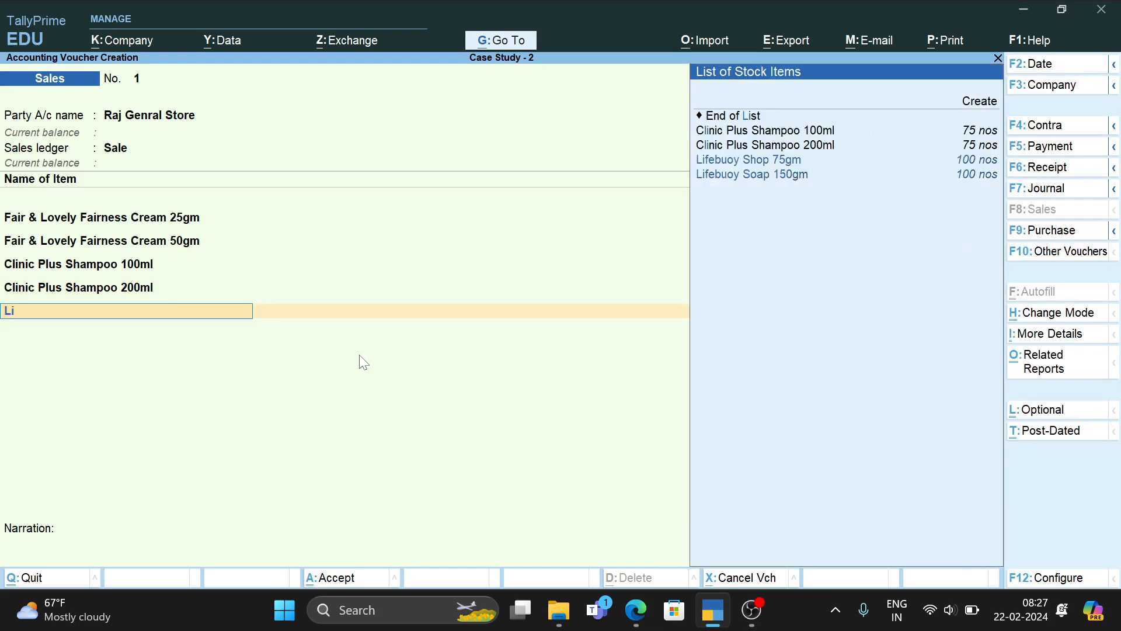
key("Return")
key("Return")
key("Return")
key("Down")
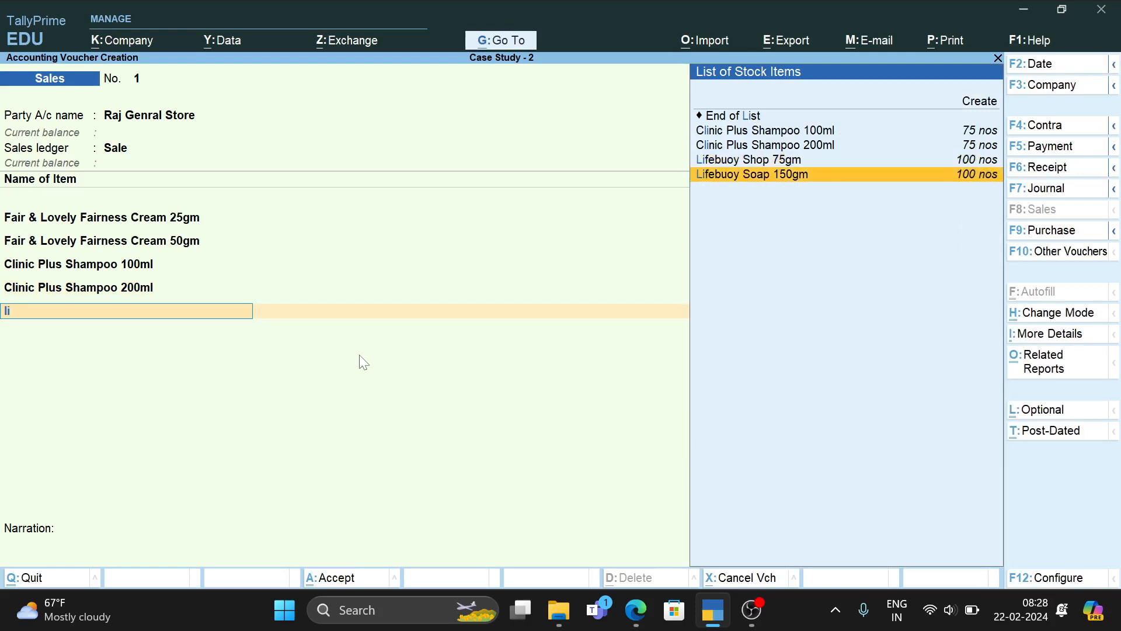
key("Up")
key("Return")
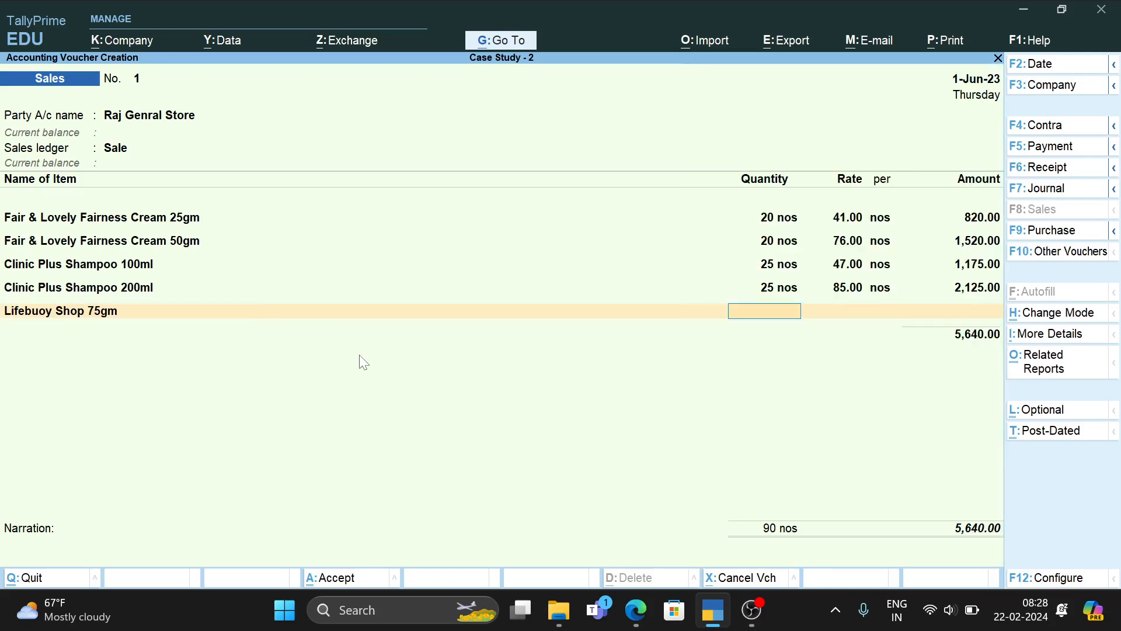
type("50")
key("Return")
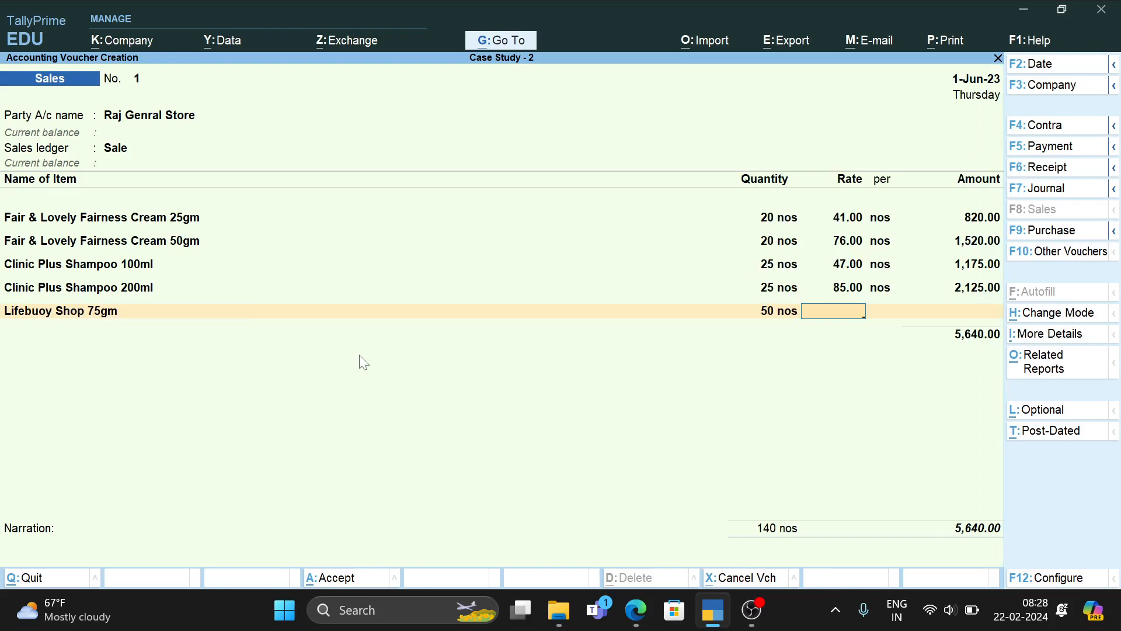
type("10")
key("Return")
key("Return")
key("Return")
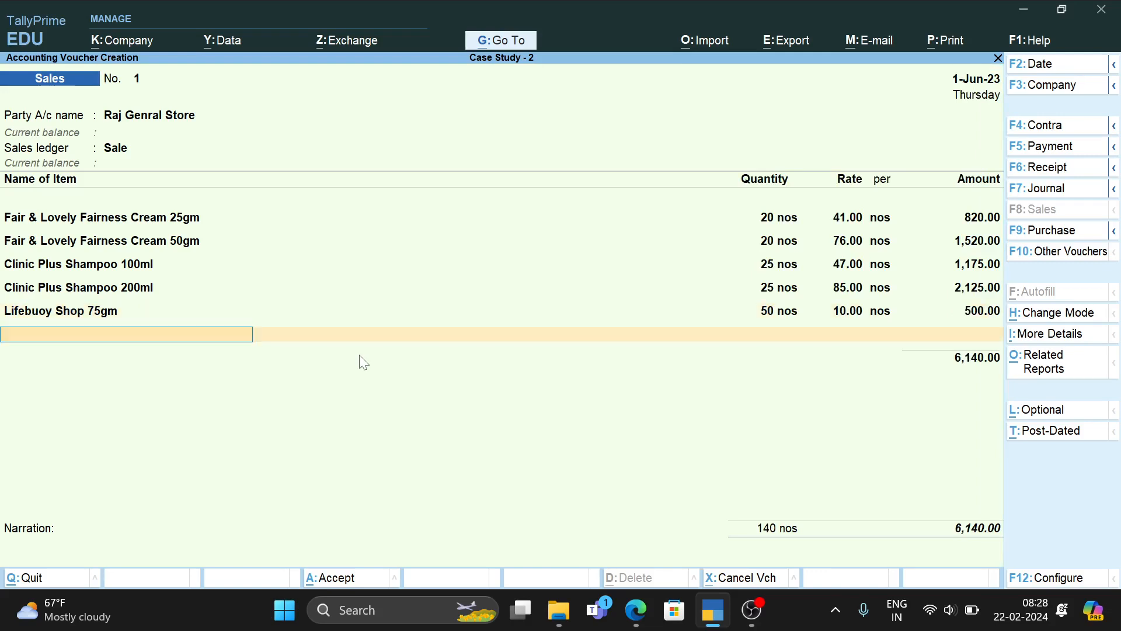
Add Lifebuoy Soap 150gm to the sales voucher with quantity 150 nos
type("Life")
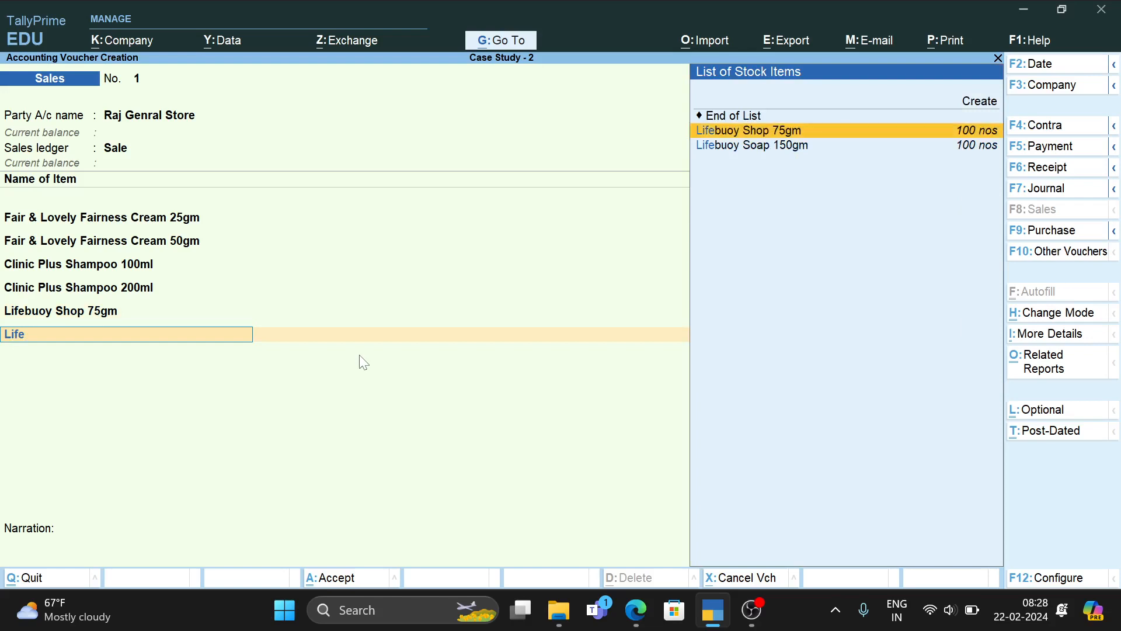
key("Down")
key("Return")
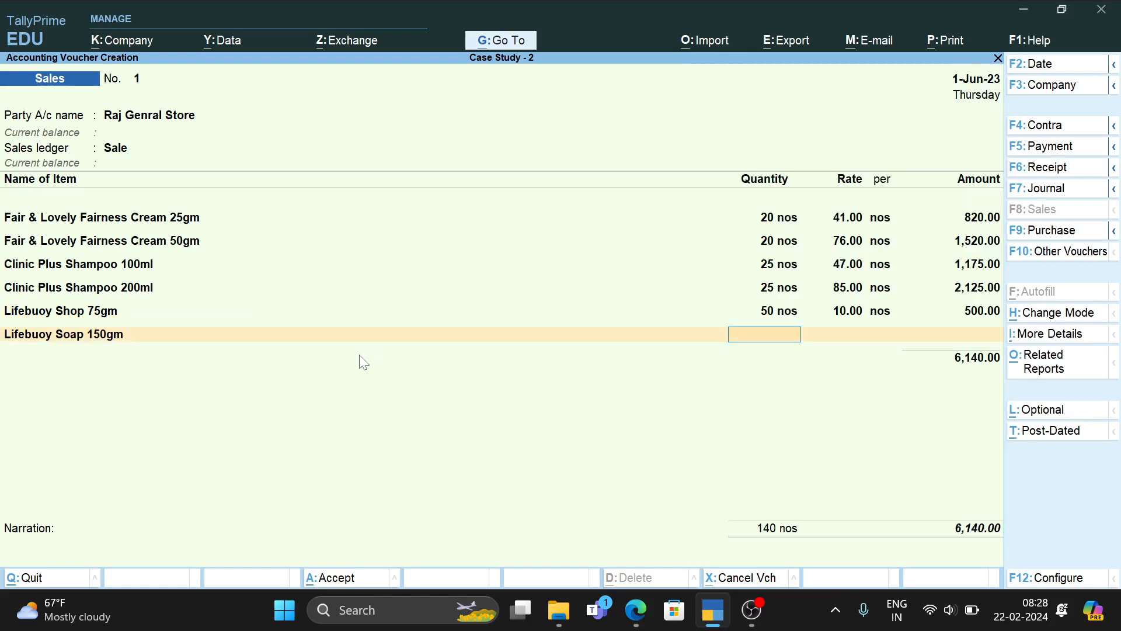
type("150")
key("Return")
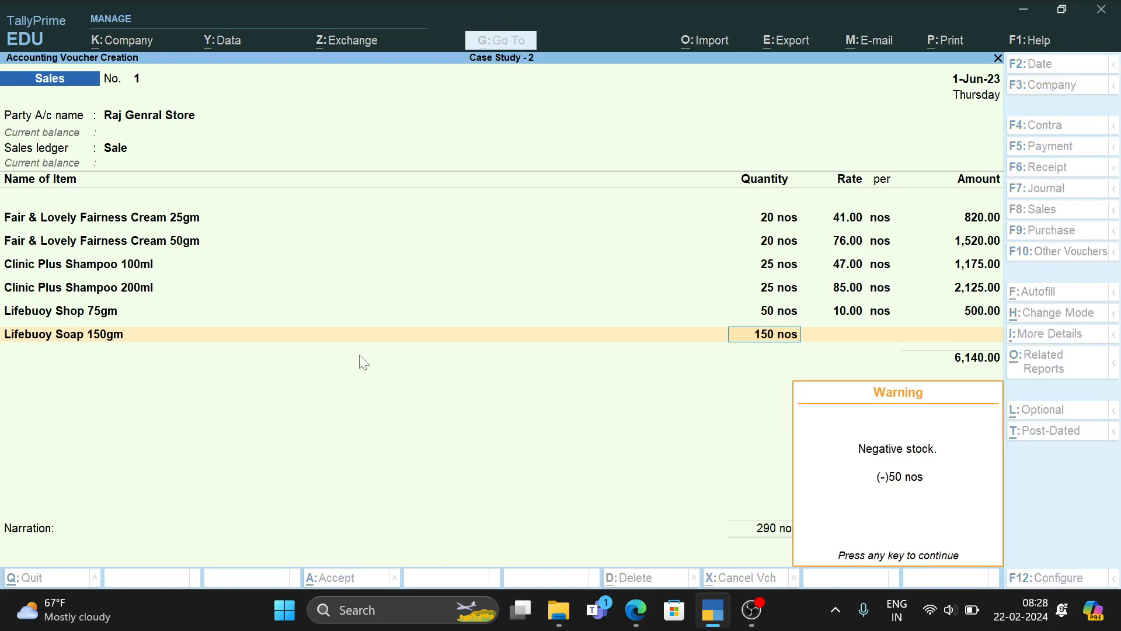
key("Return")
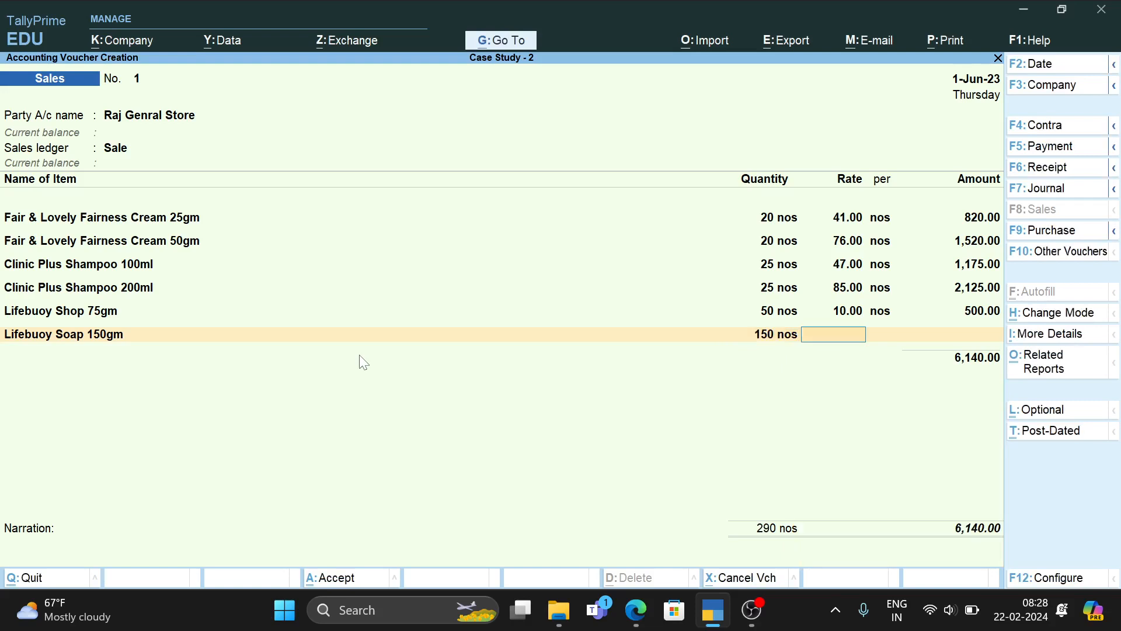
Correct the quantity of Lifebuoy Soap 150gm to 50 nos and set its rate to 18
left_click(763, 339)
type("50")
key("Return")
type("18")
key("Return")
key("Return")
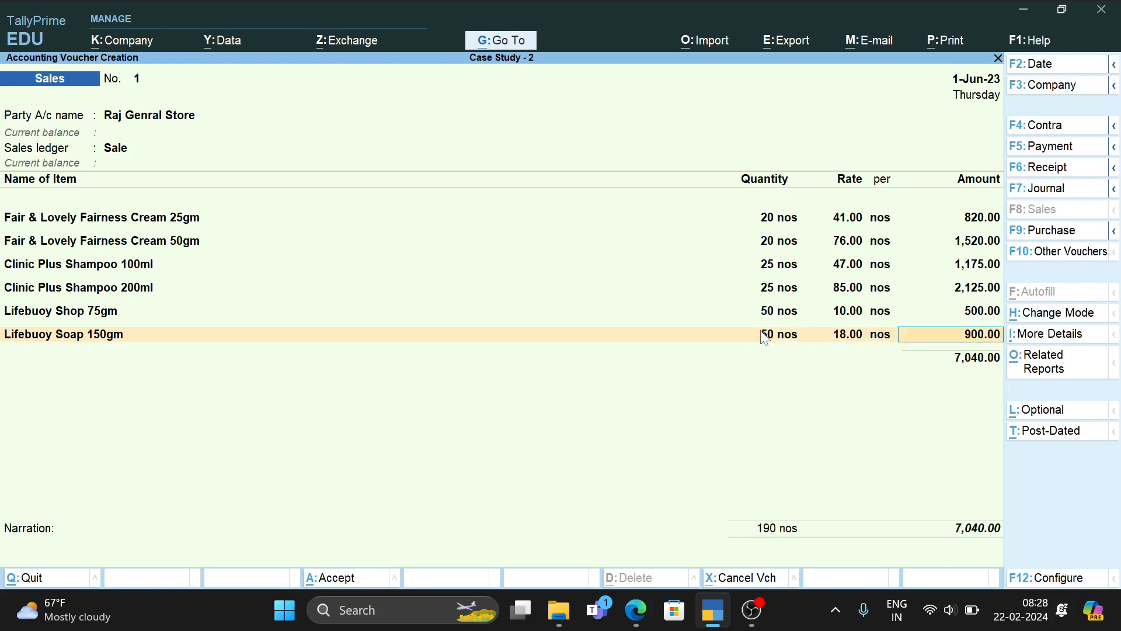
key("Return")
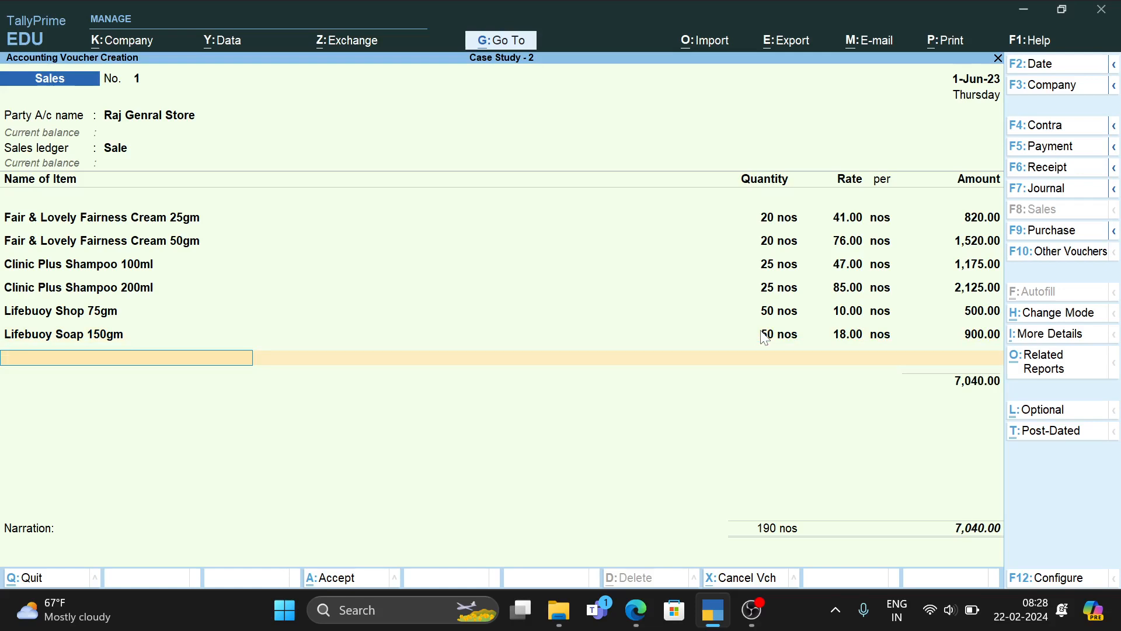
Add Ponds Magic Flower 100gm to the sales voucher with quantity 50 nos at rate 38
type("Po")
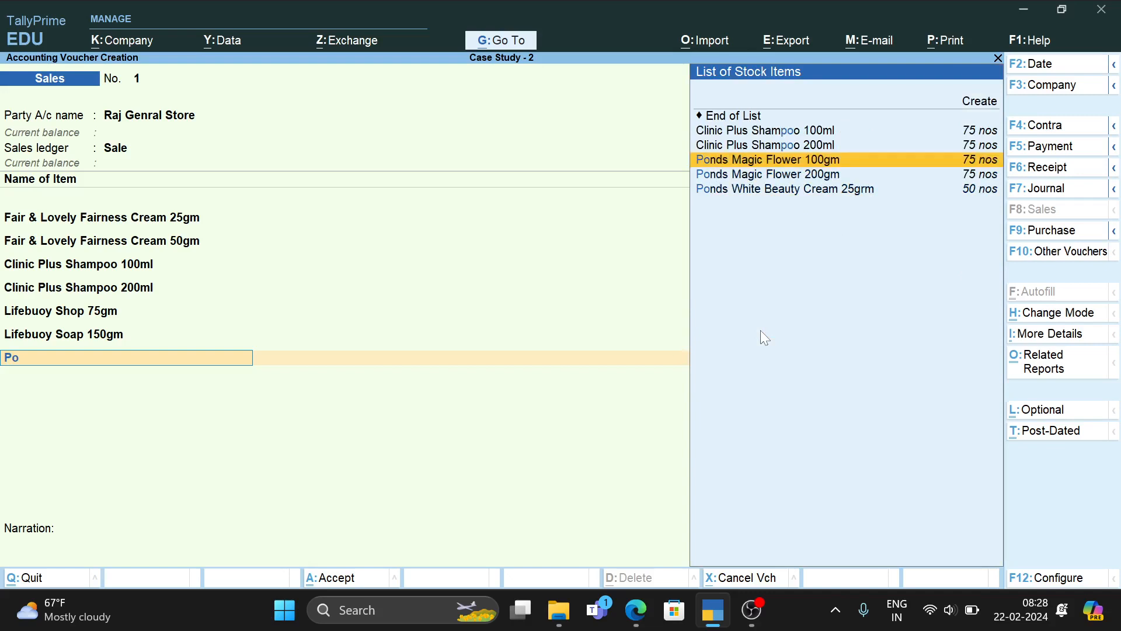
key("Down")
key("Up")
key("Return")
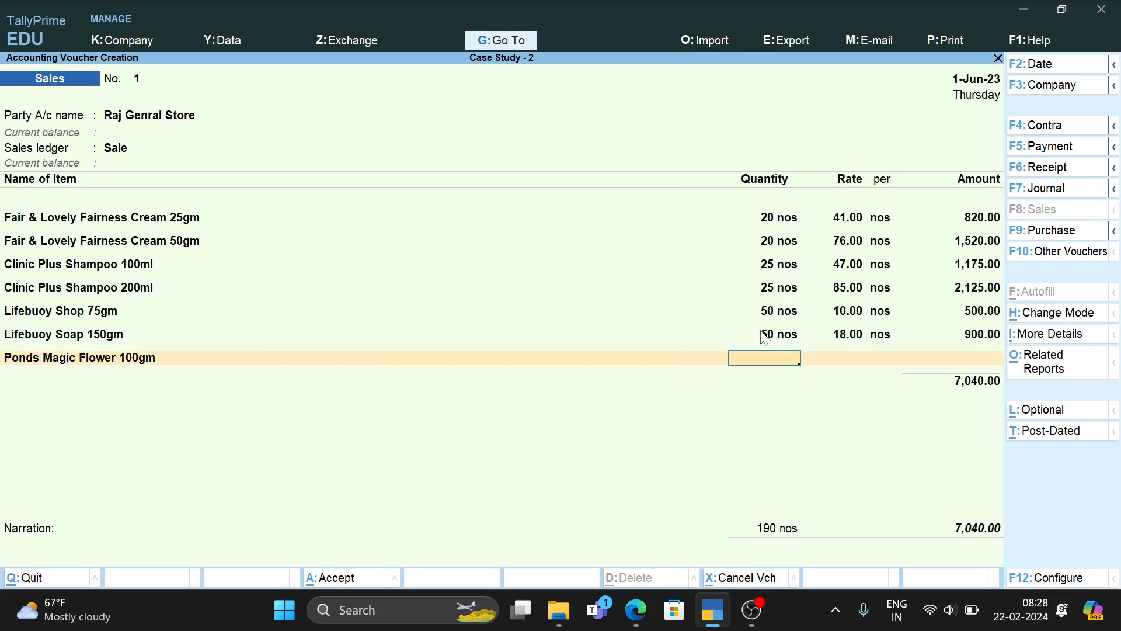
type("50")
key("Return")
type("38")
key("Return")
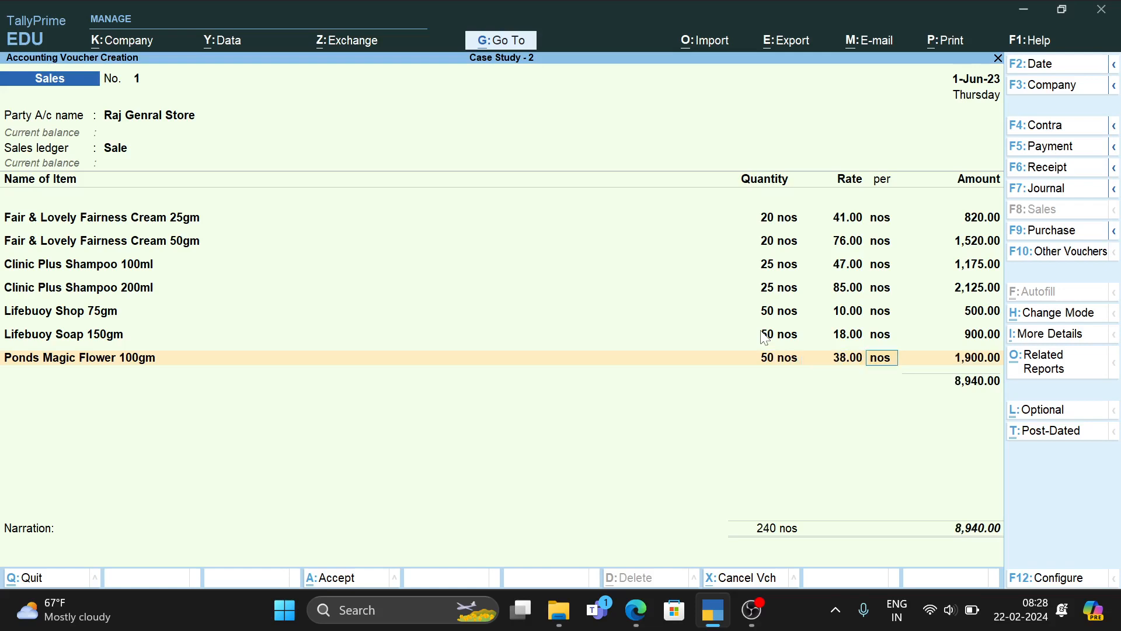
key("Return")
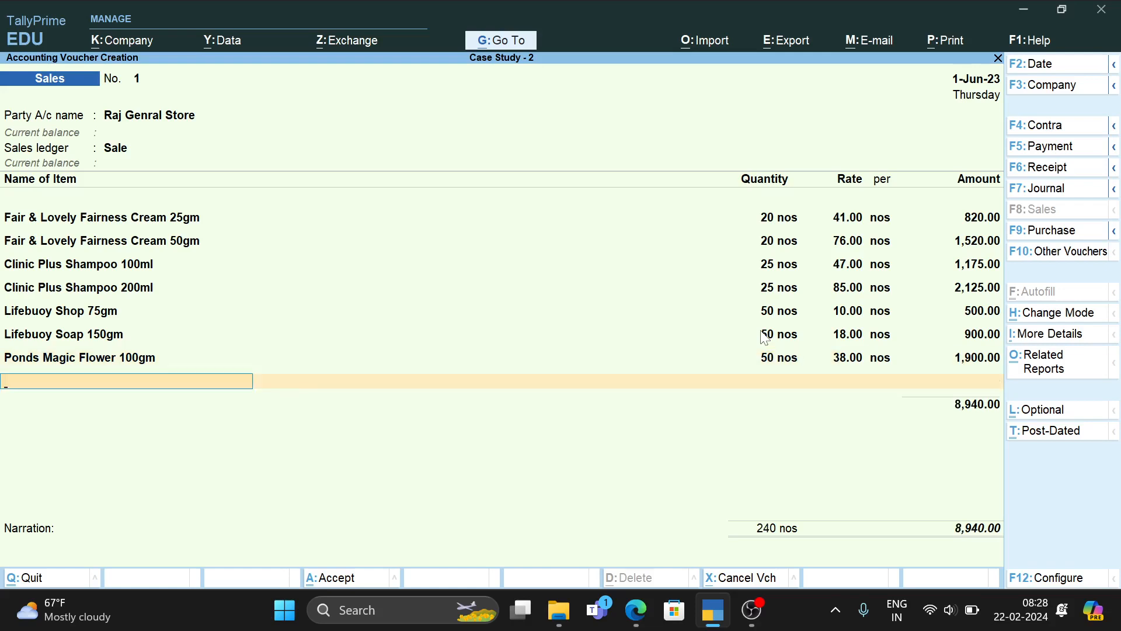
Add Ponds Magic Flower 200gm to the sales voucher with quantity 50 nos at rate 70
type("pond")
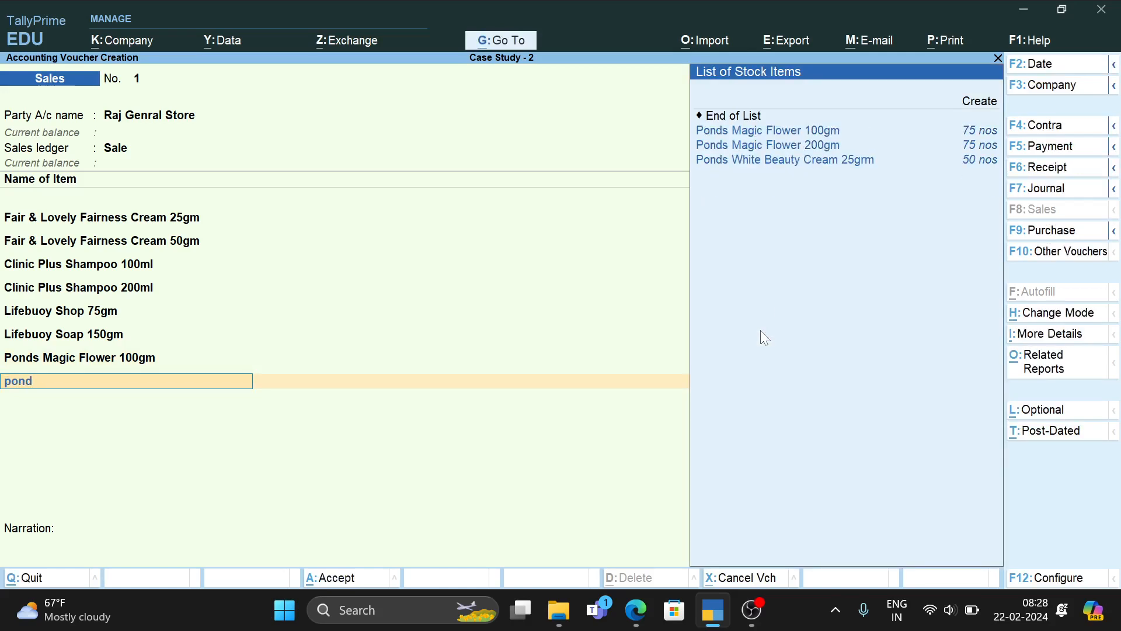
key("Down")
key("Down")
key("Return")
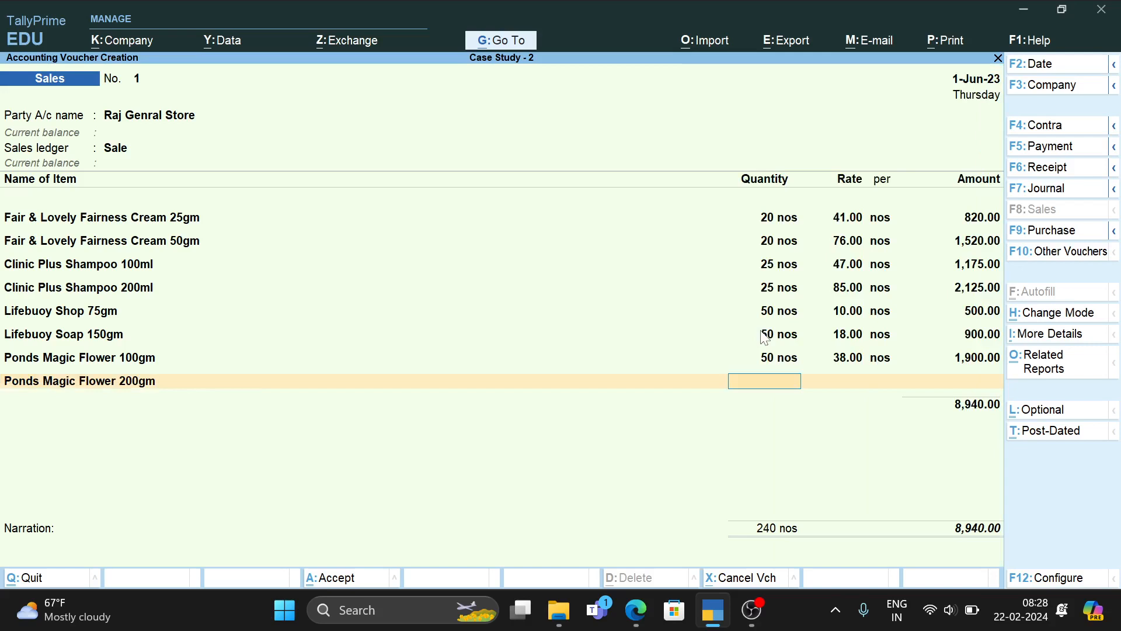
type("50")
key("Return")
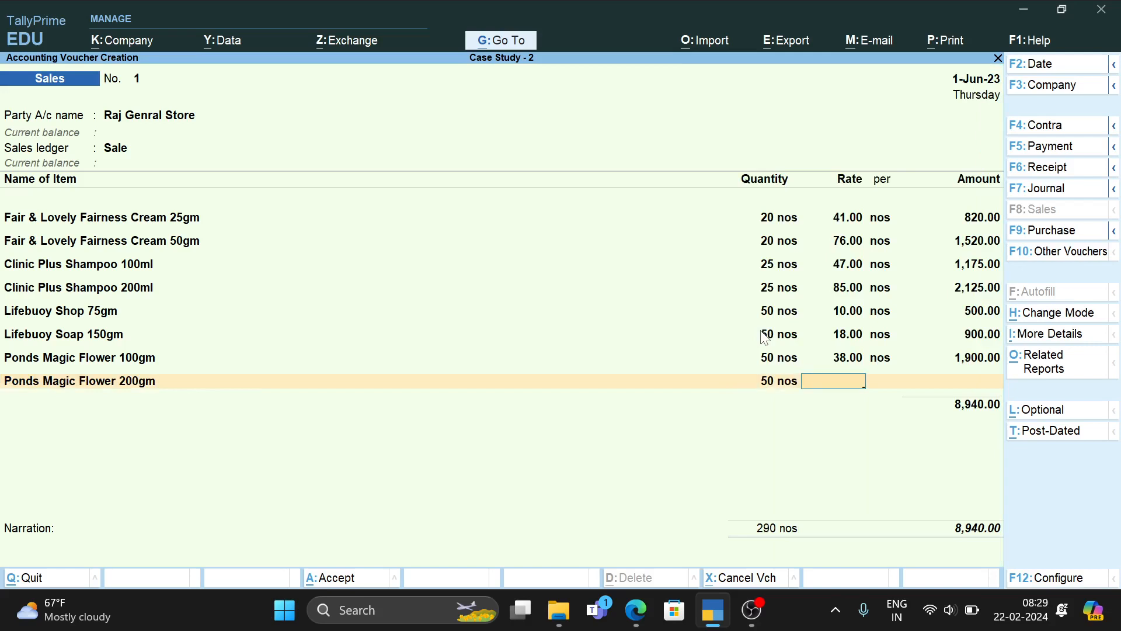
type("70")
key("Return")
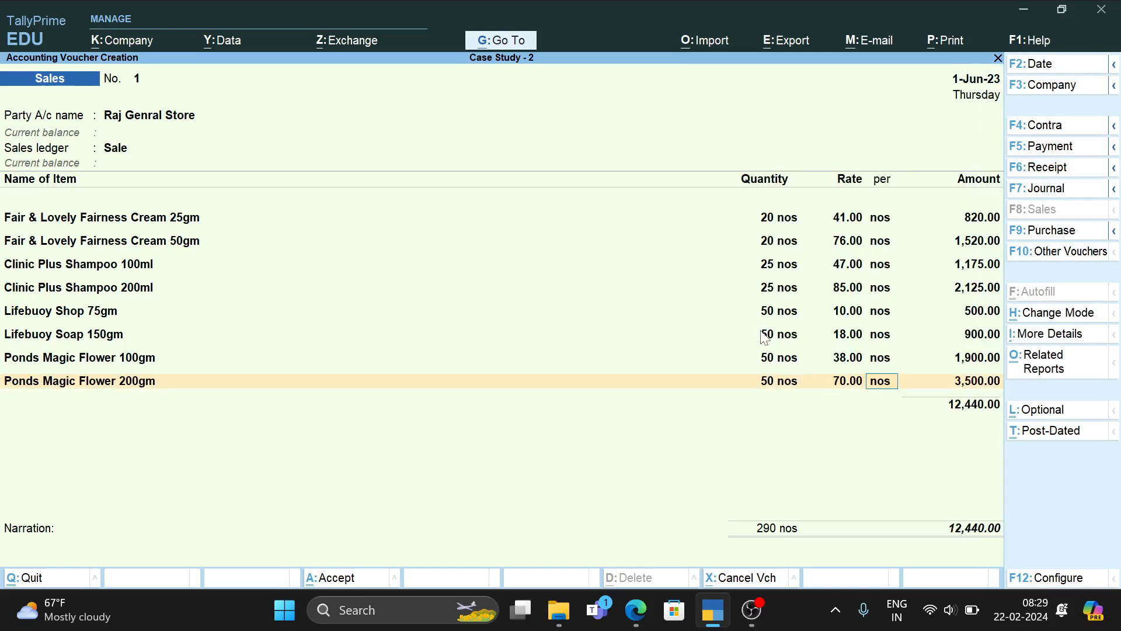
key("Return")
key("Return")
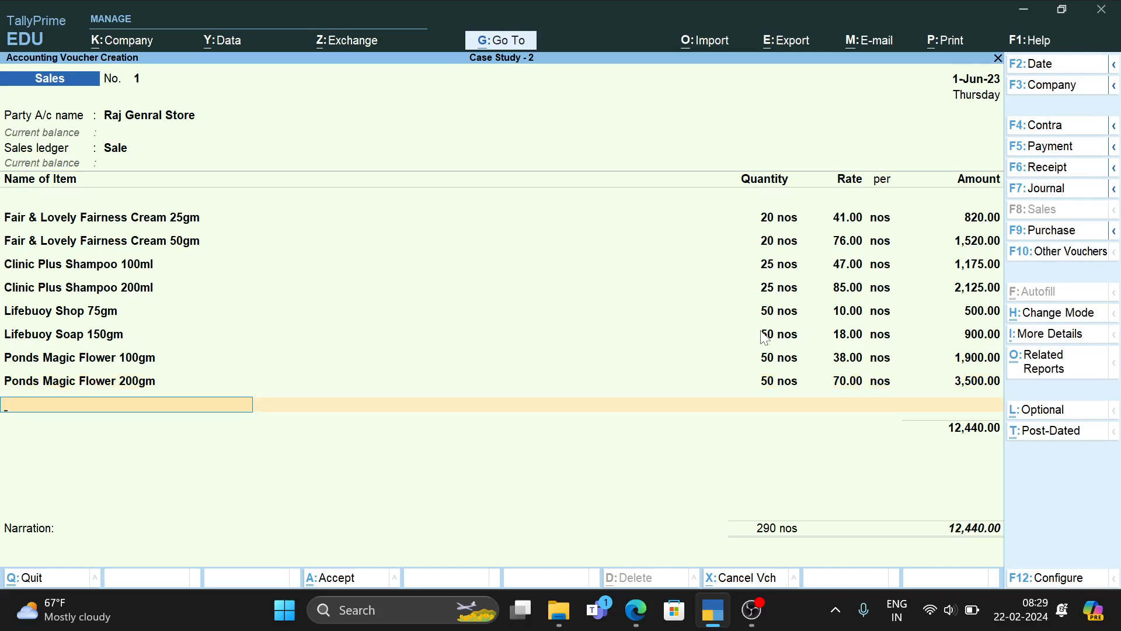
Add Gillette Shave Gel 80gm to the sales voucher with quantity 20 nos at rate 52, and save the voucher
type("G")
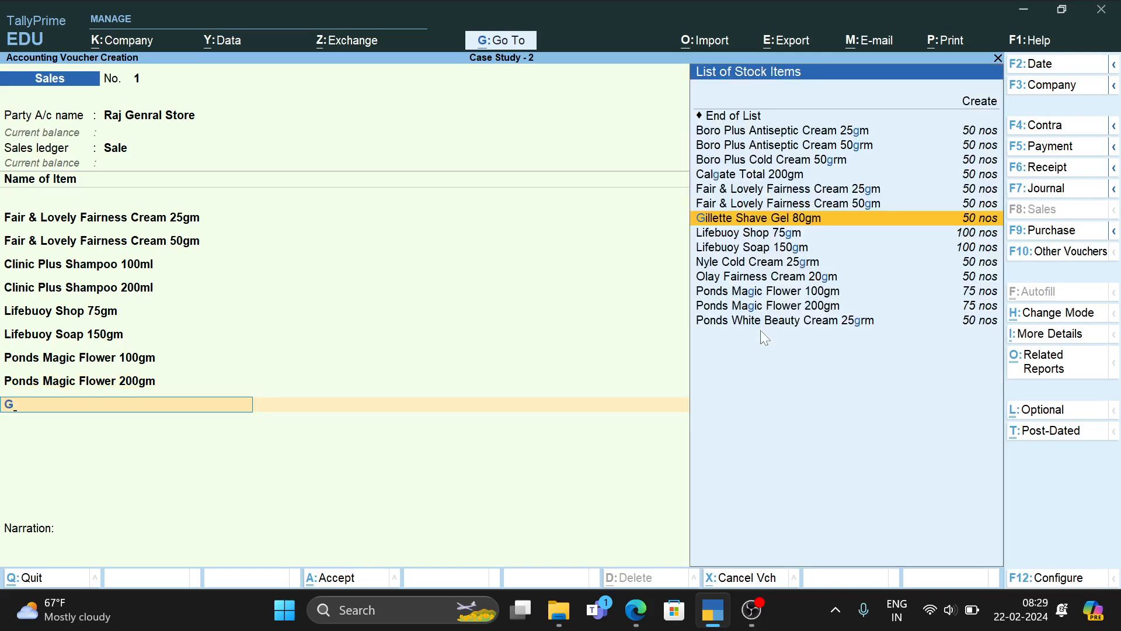
type("il")
key("Return")
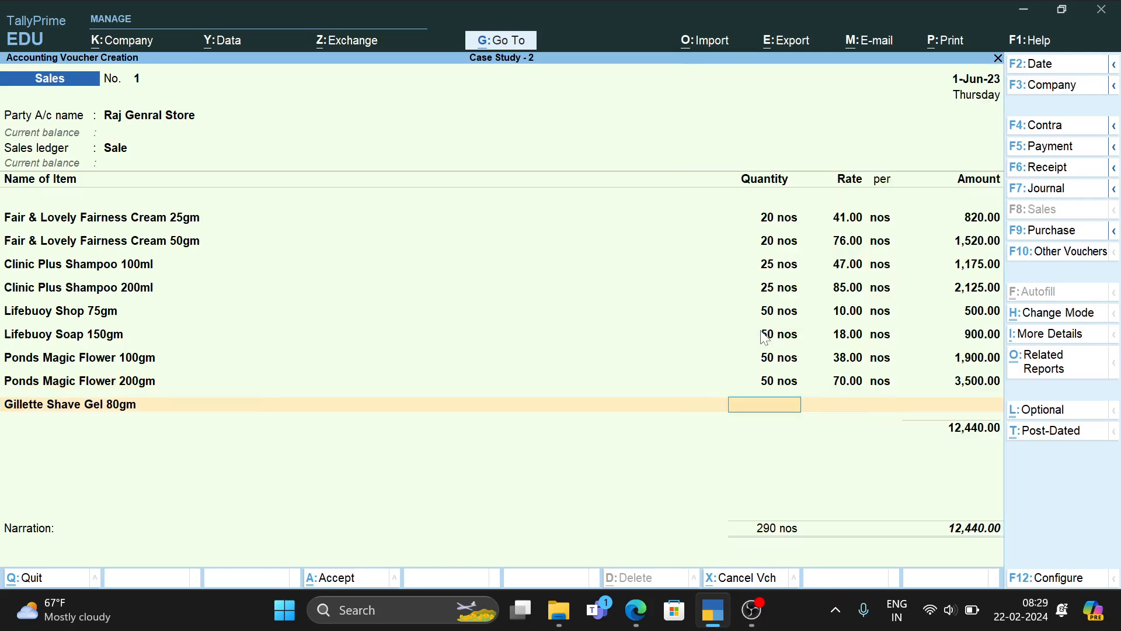
type("20")
key("Return")
type("52")
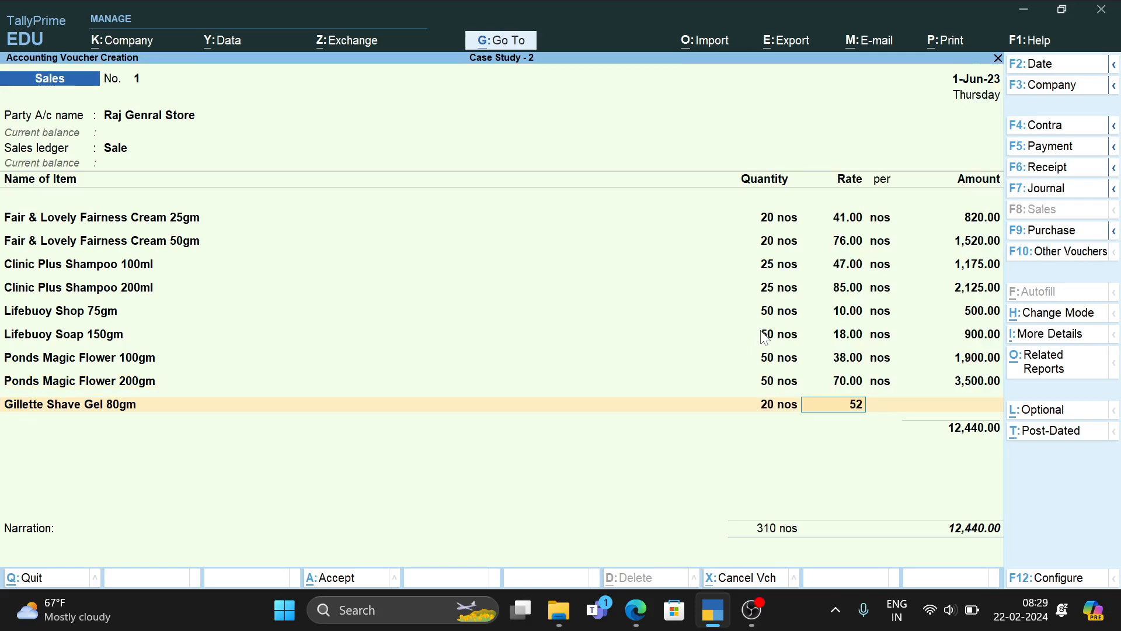
key("Return")
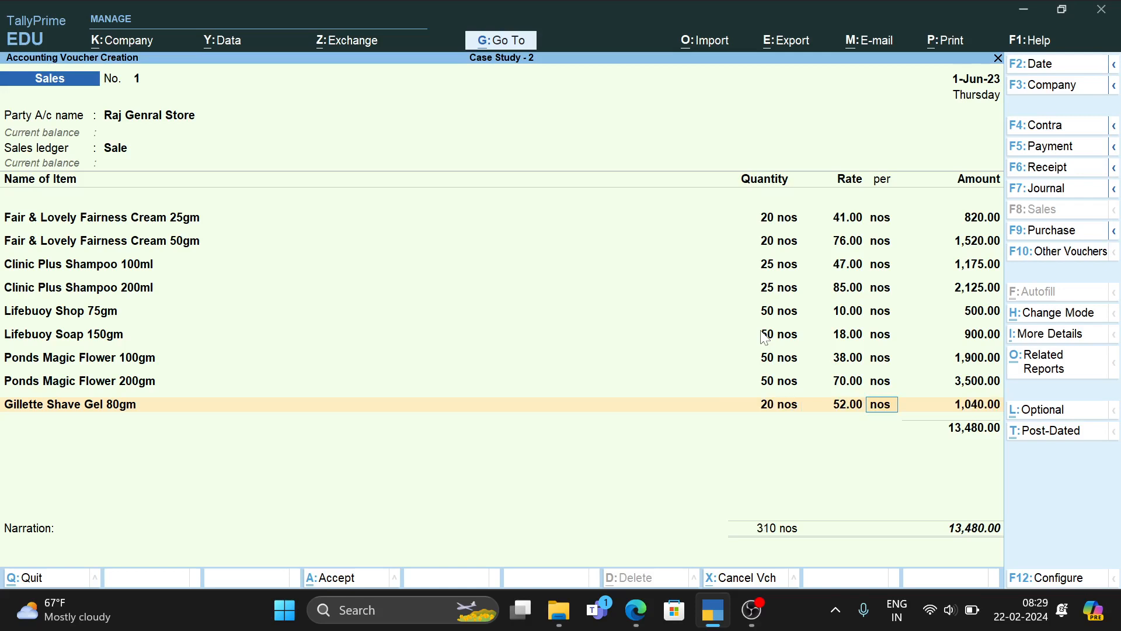
key("Return")
key("ctrl+a")
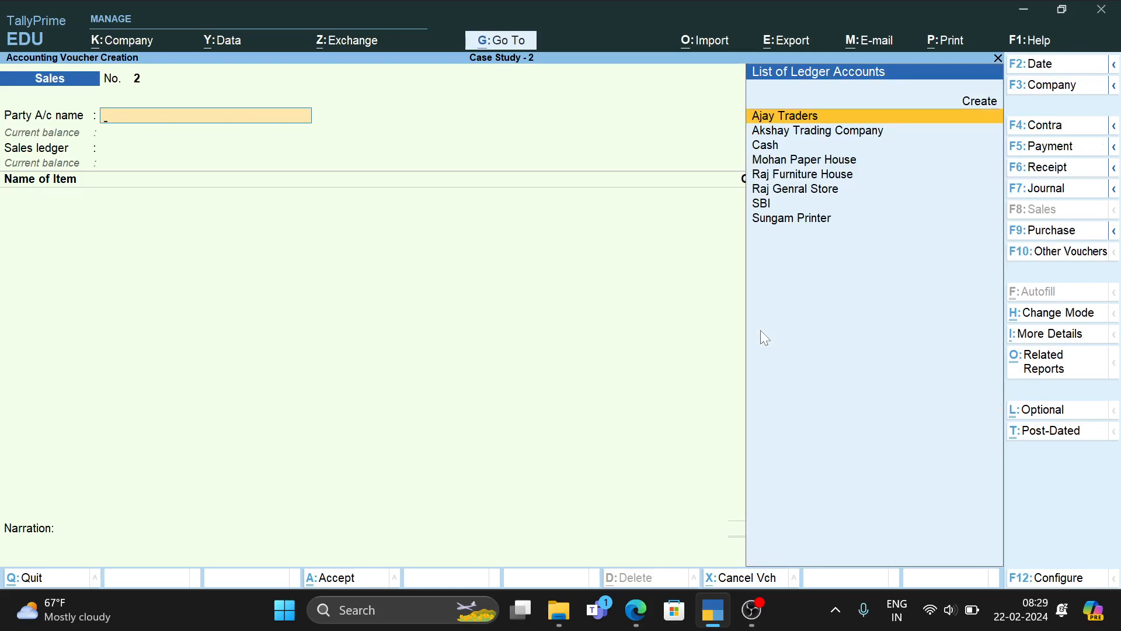
Leave voucher entry and open the Stock Summary report for the company
key("Escape")
key("y")
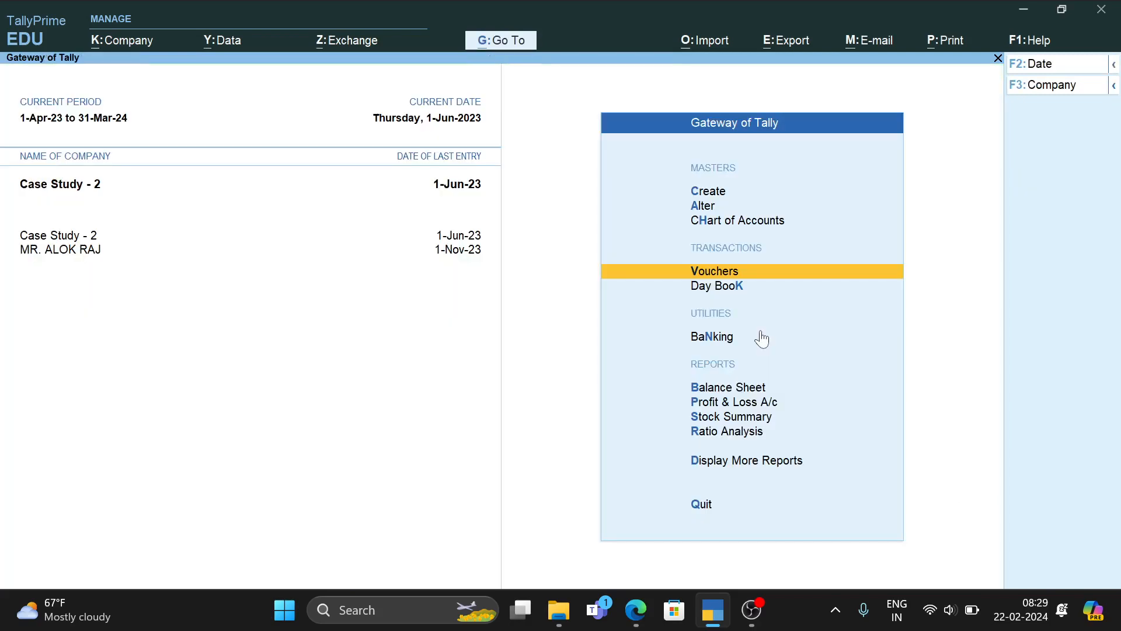
key("Down")
key("Down")
key("Down")
key("Down")
key("Down")
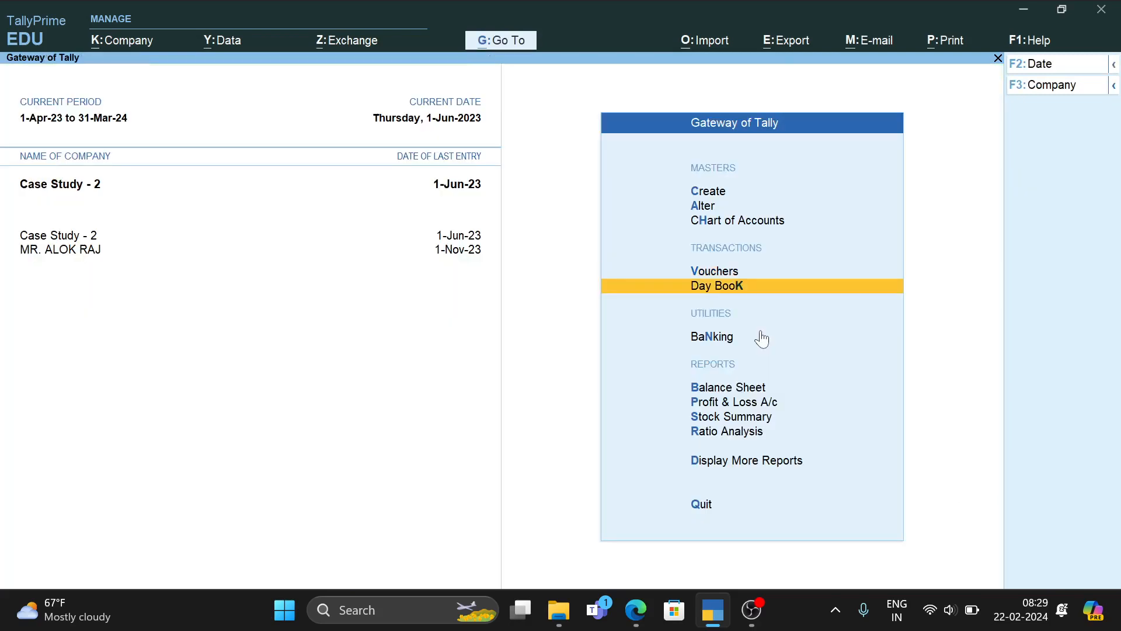
key("Return")
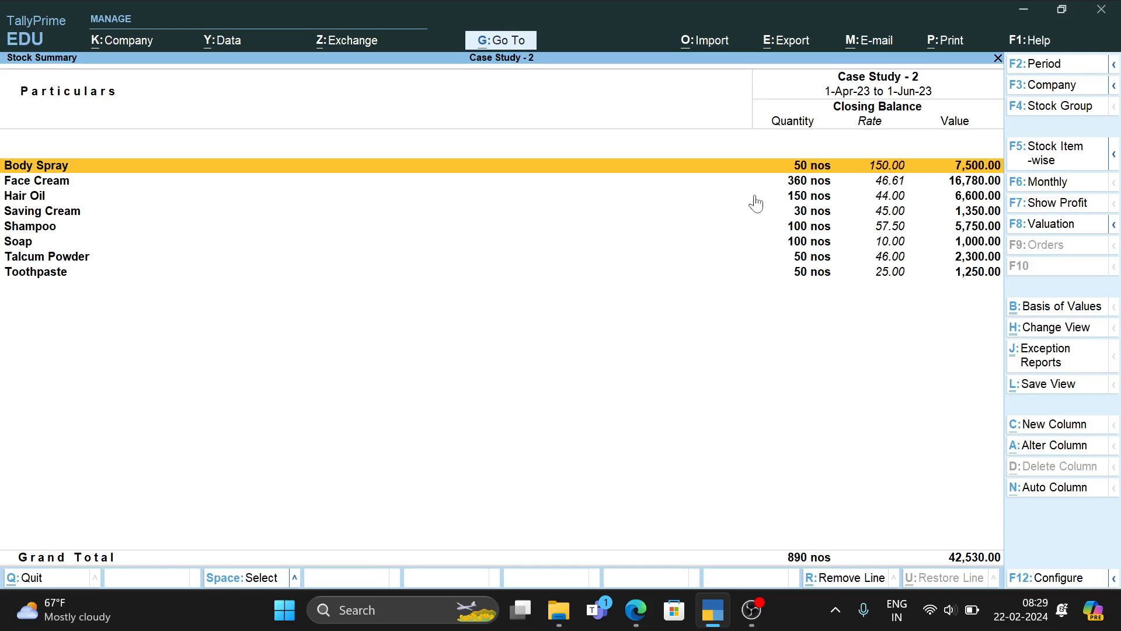
Open the Face Cream stock group and check the monthly summary of Boro Plus Antiseptic Cream 25gm
left_click(824, 185)
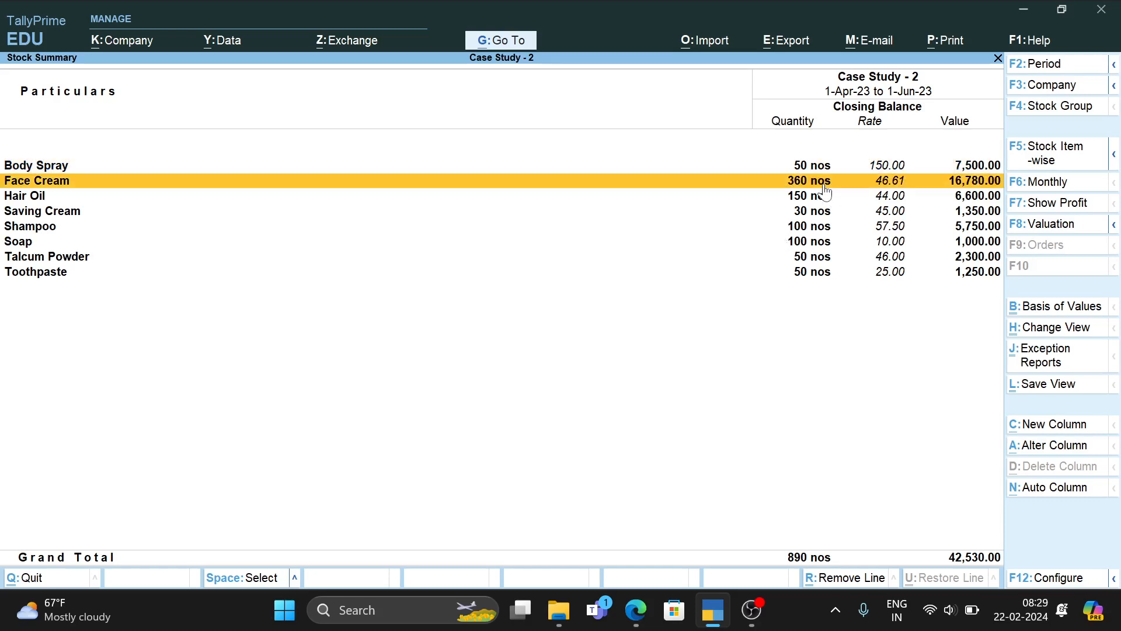
left_click(824, 186)
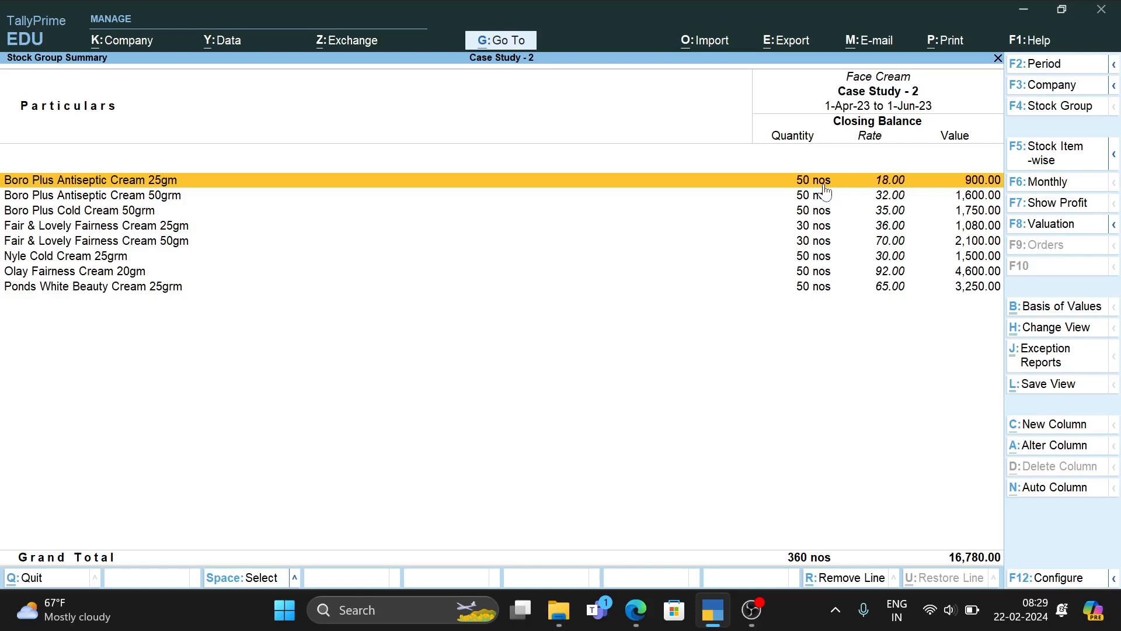
left_click(825, 186)
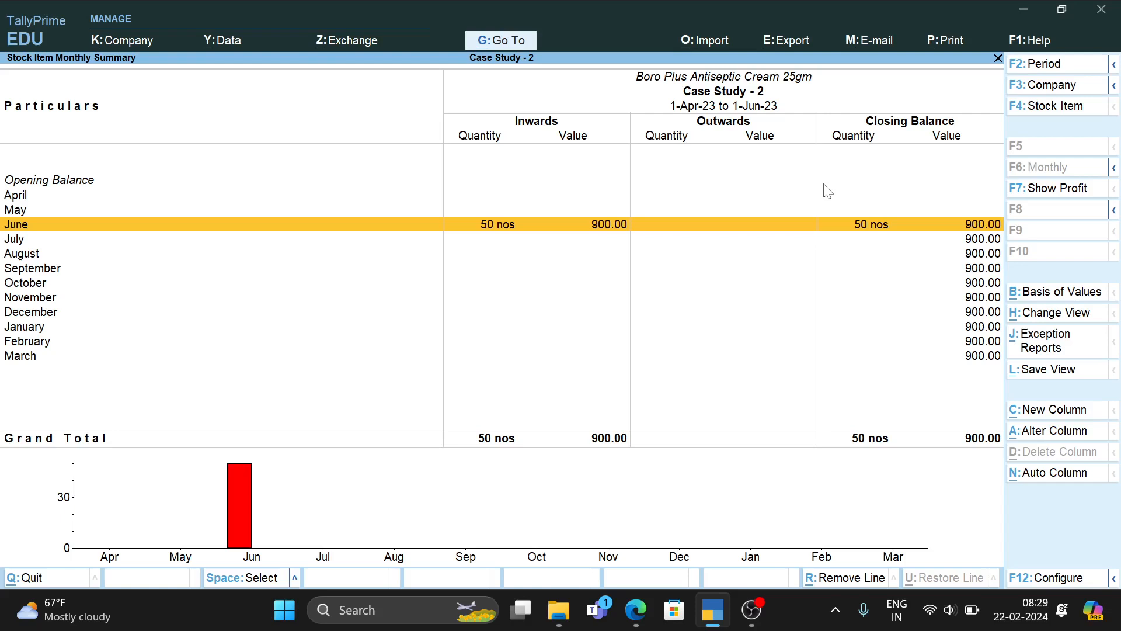
key("Escape")
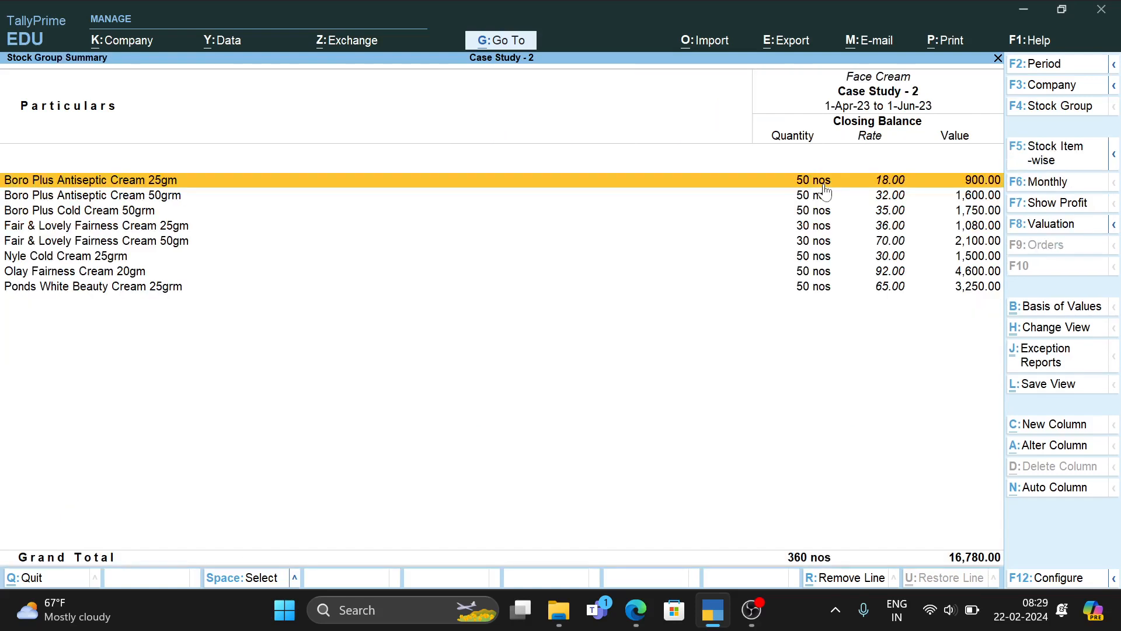
Check the monthly stock summary of Nyle Cold Cream 25grm in the Face Cream group
key("Down")
key("Down")
key("Down")
key("Down")
key("Down")
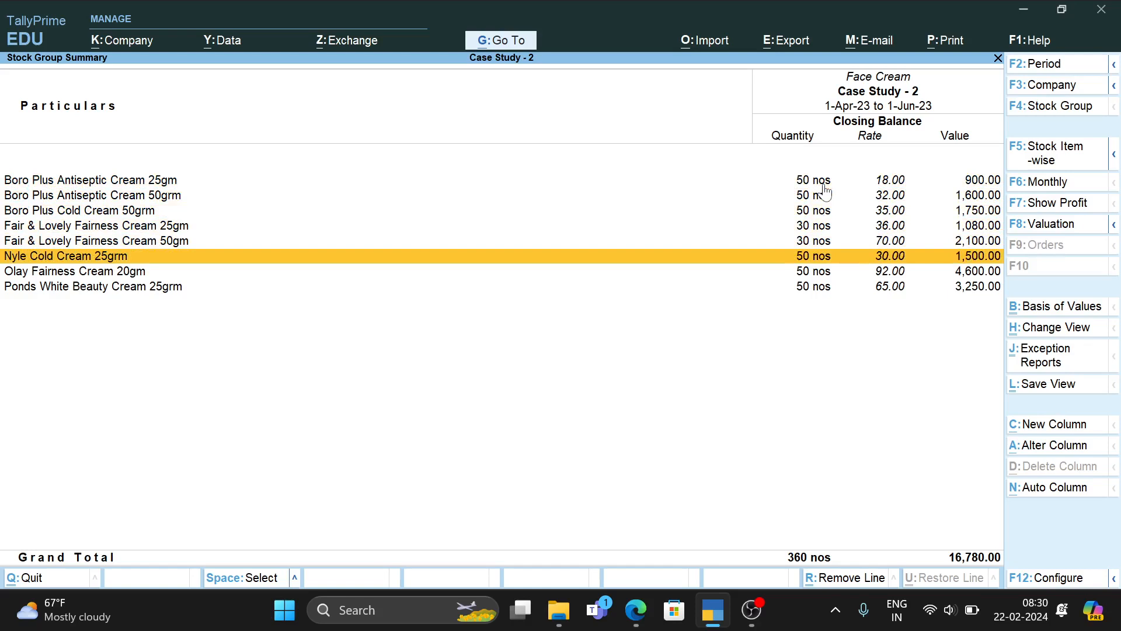
key("Return")
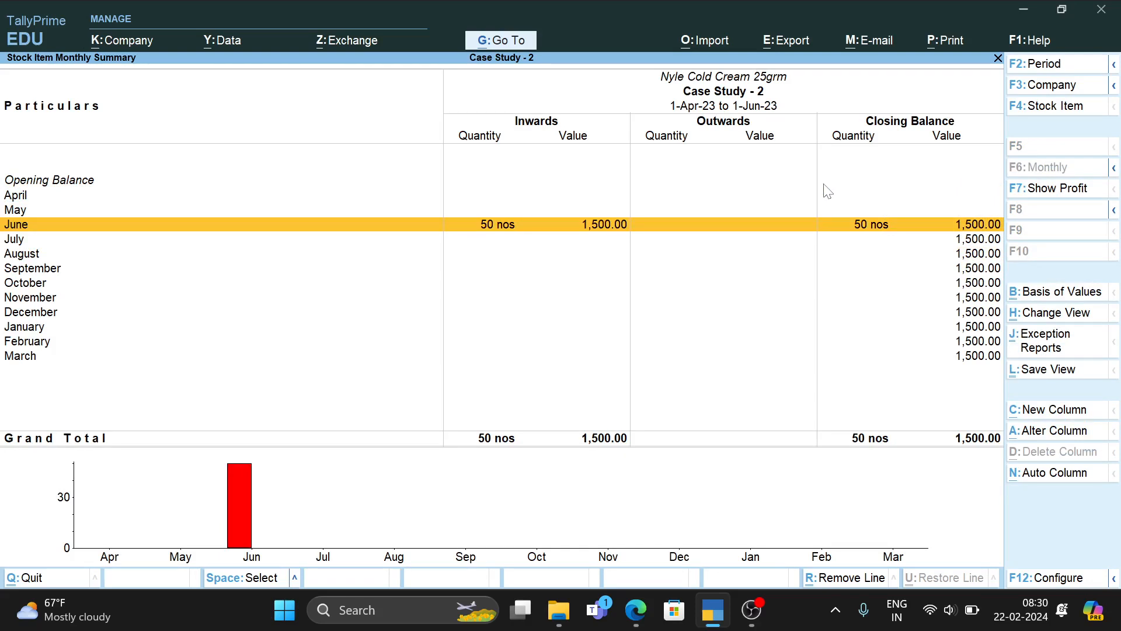
key("Escape")
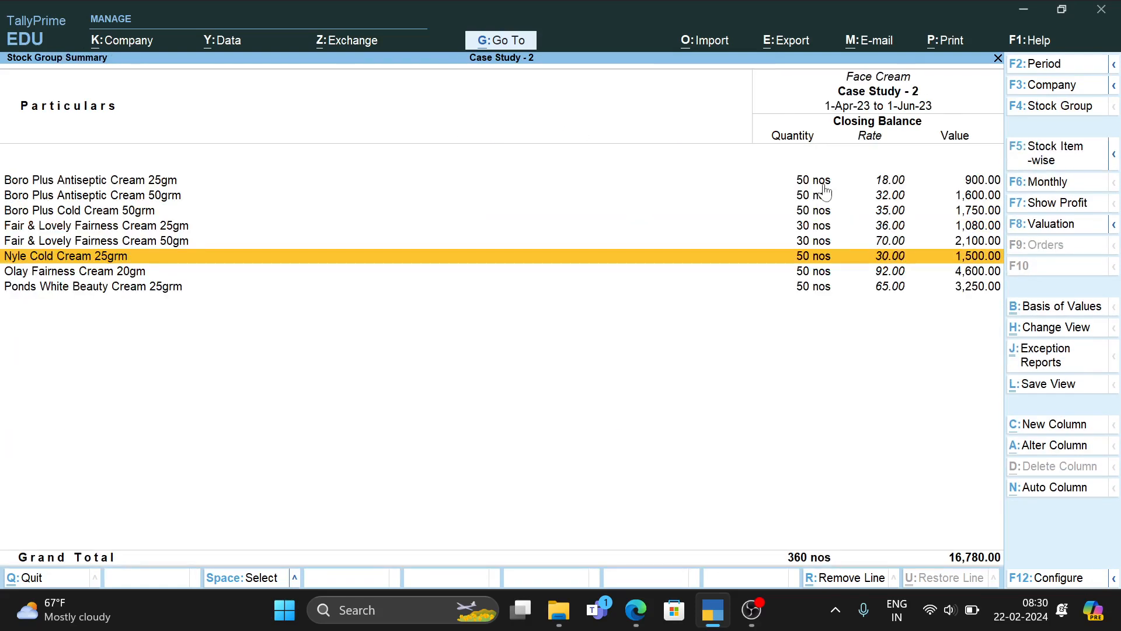
Leave the stock reports and open the Day Book
key("Escape")
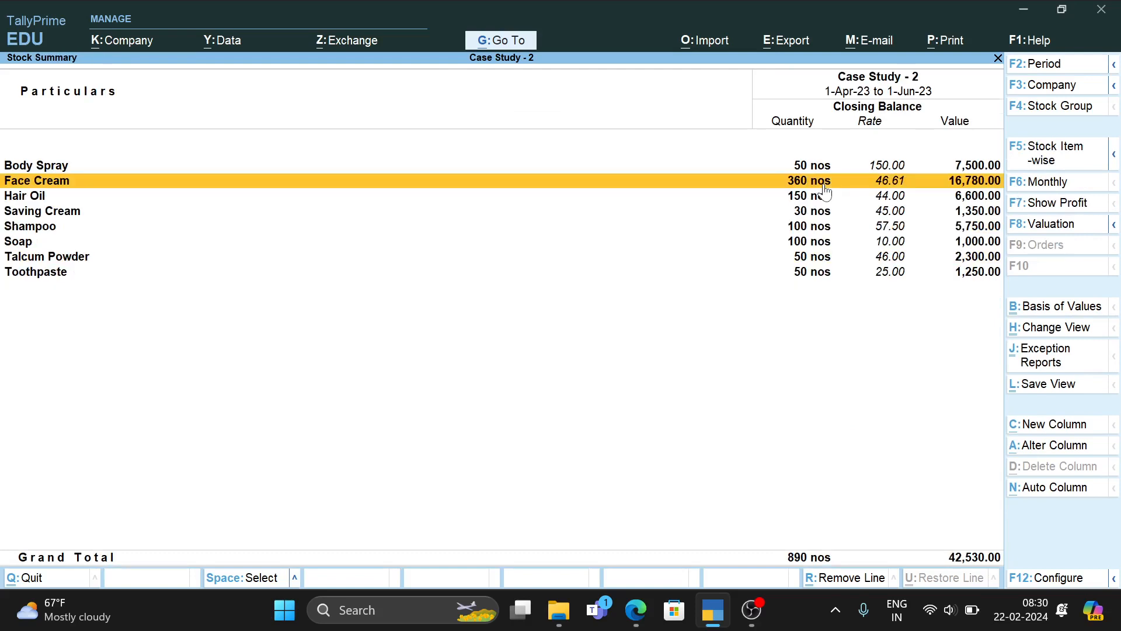
key("Escape")
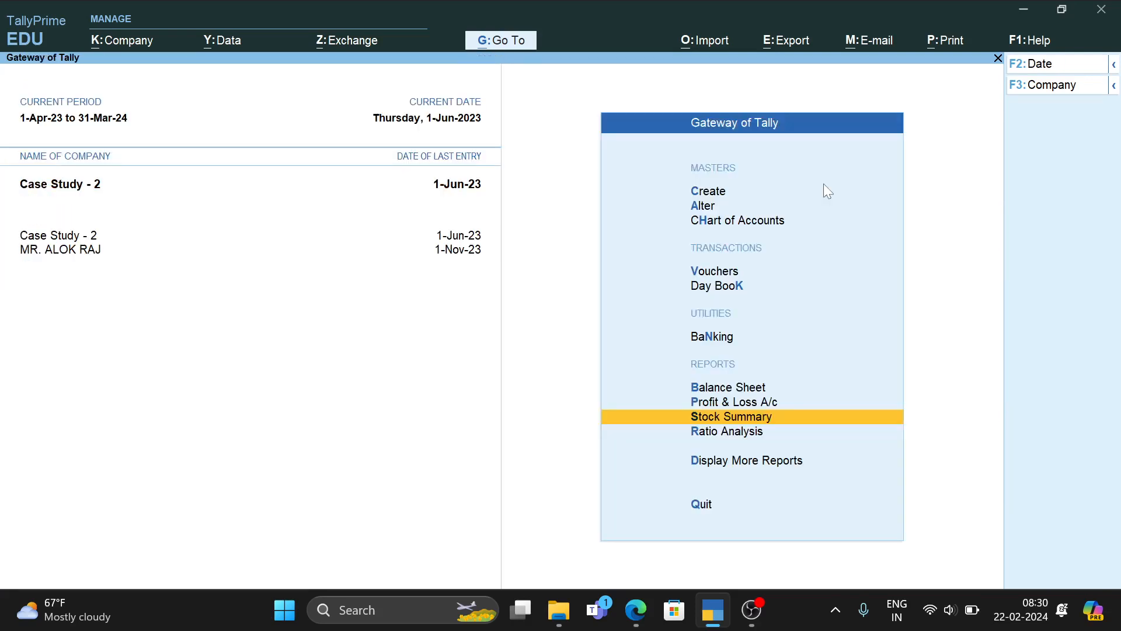
key("Up")
key("Up")
key("Up")
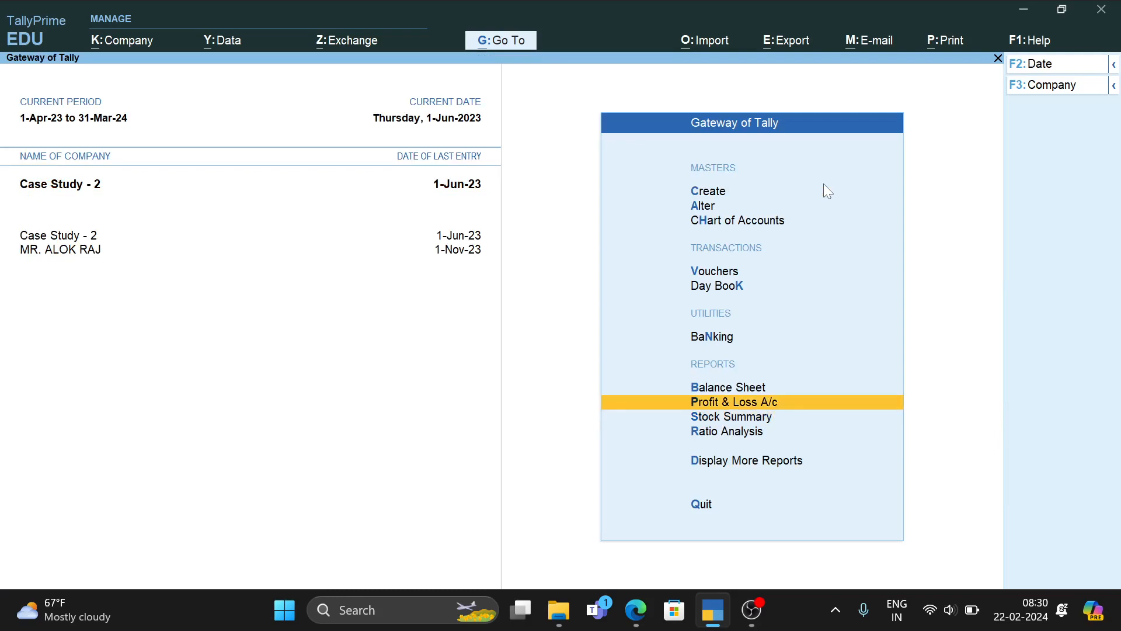
key("Up")
key("Up")
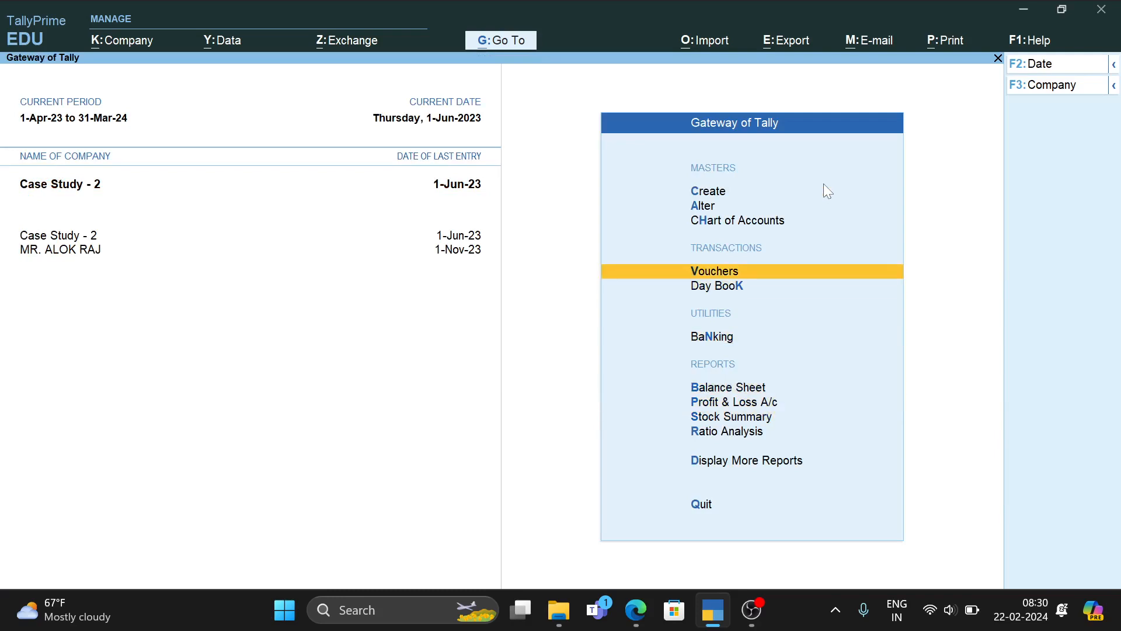
key("Down")
key("Return")
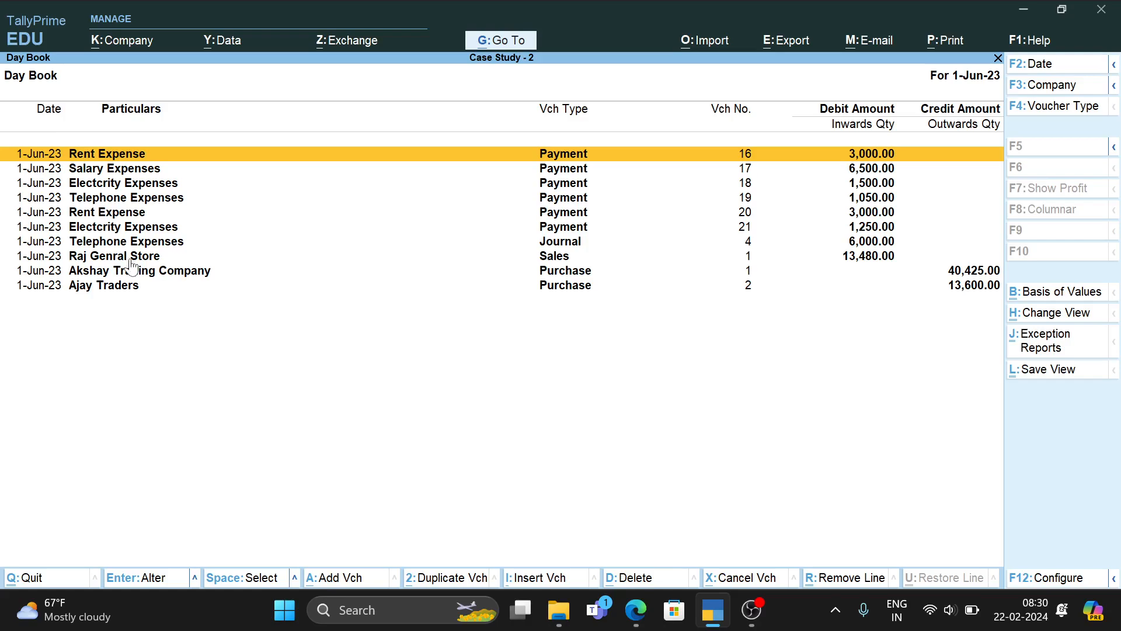
Switch to the Case Study 2 Question PDF, review the transactions under July 2021, and return to TallyPrime
key("alt+Tab")
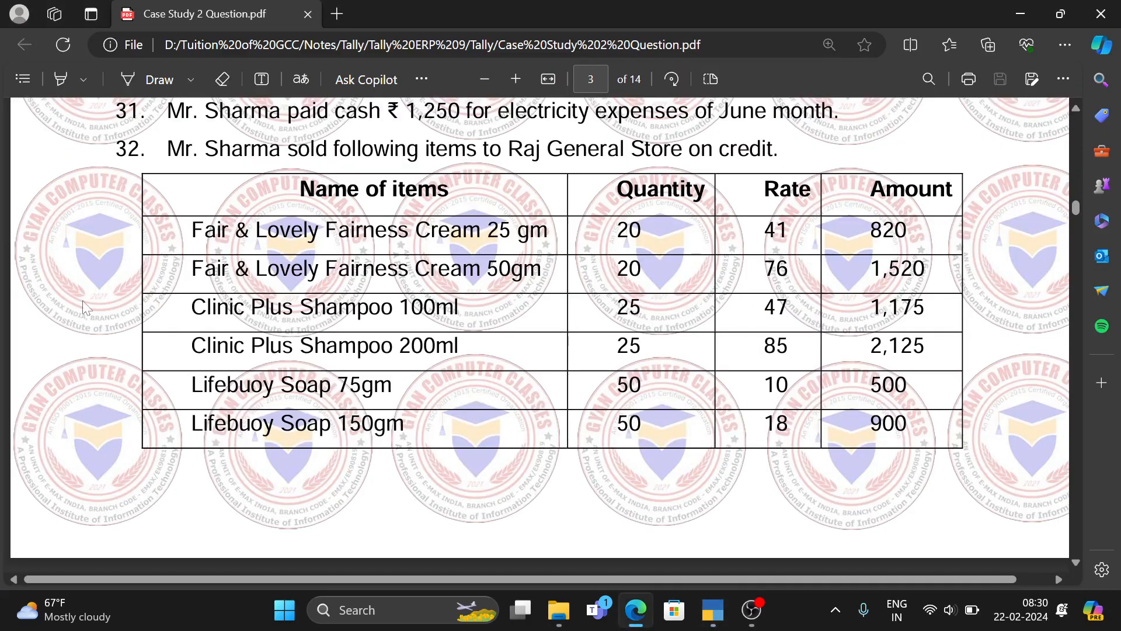
scroll(540, 334, "up", 5)
scroll(540, 335, "down", 4)
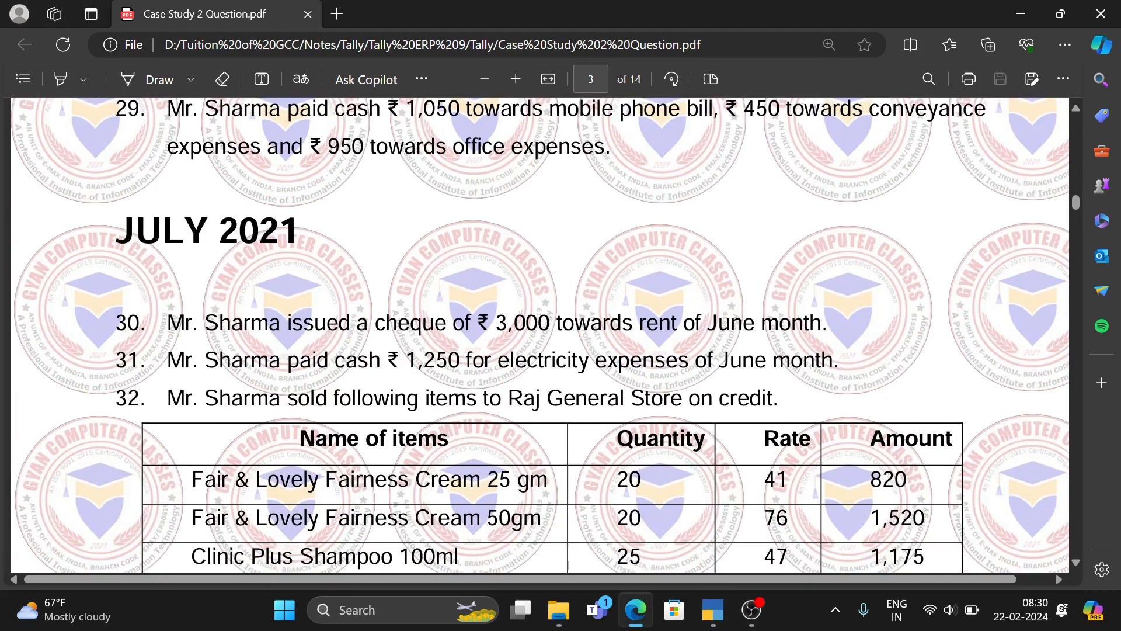
key("alt+Tab")
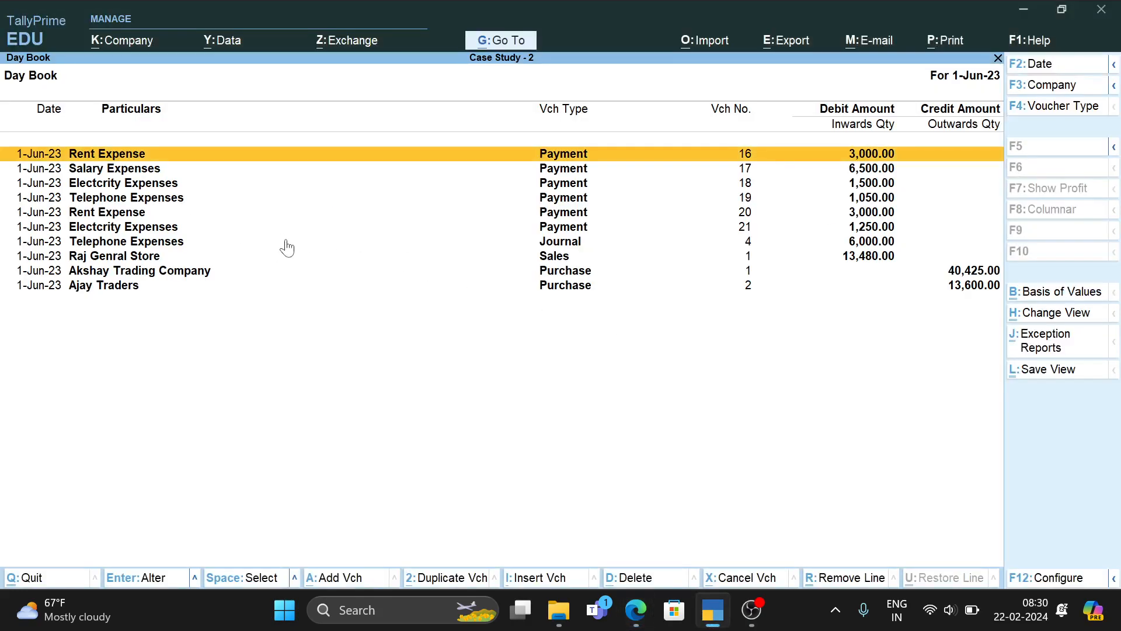
key("Return")
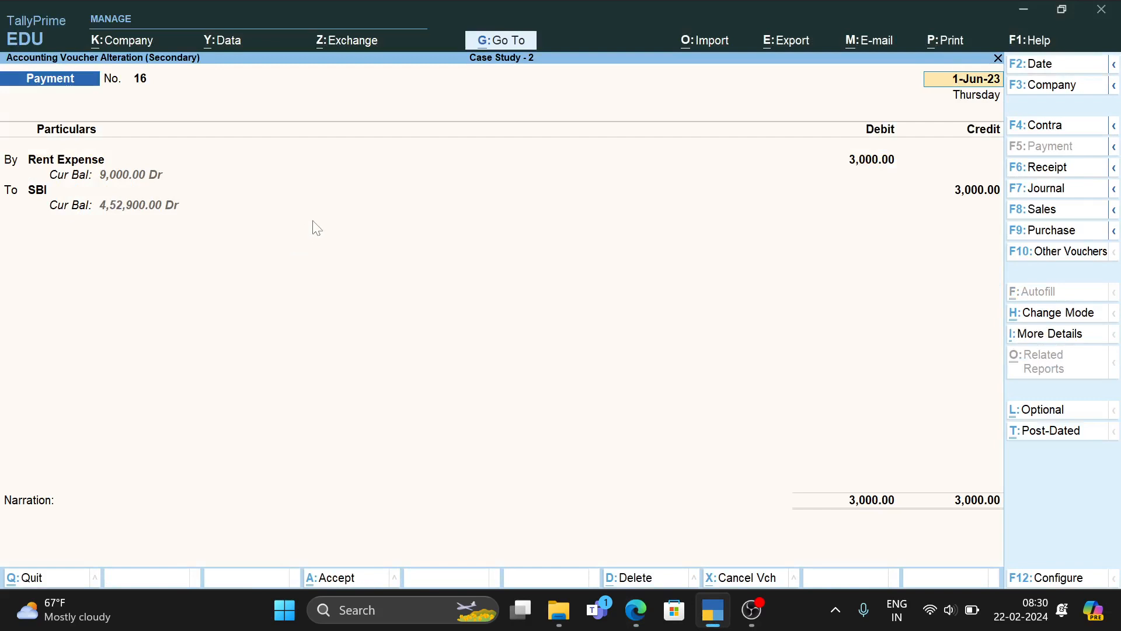
key("BackSpace")
key("Escape")
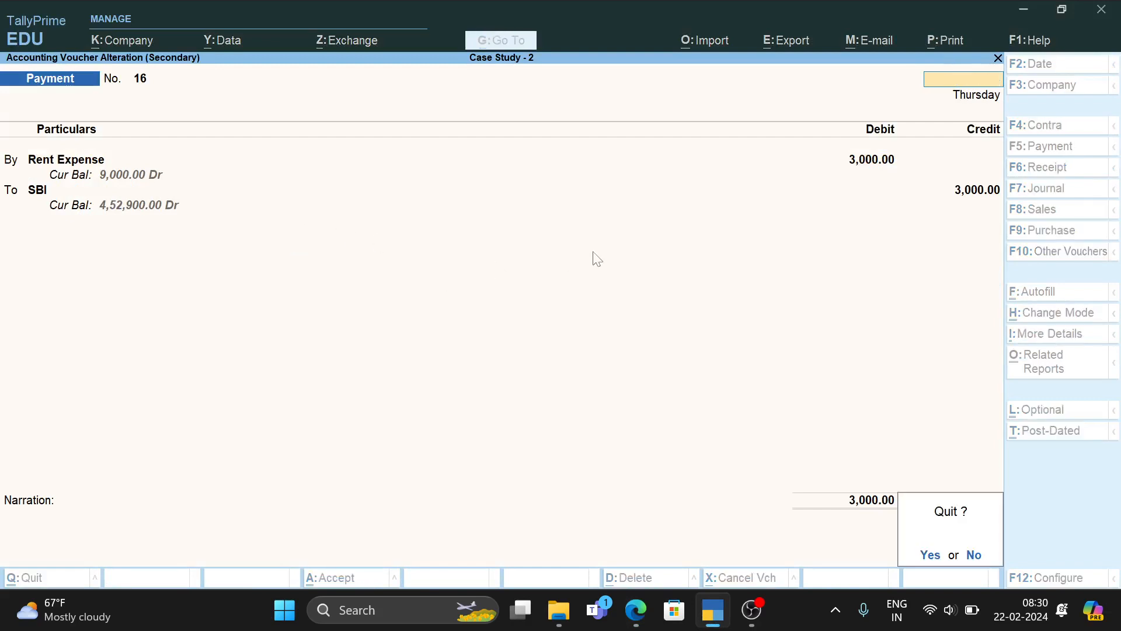
key("y")
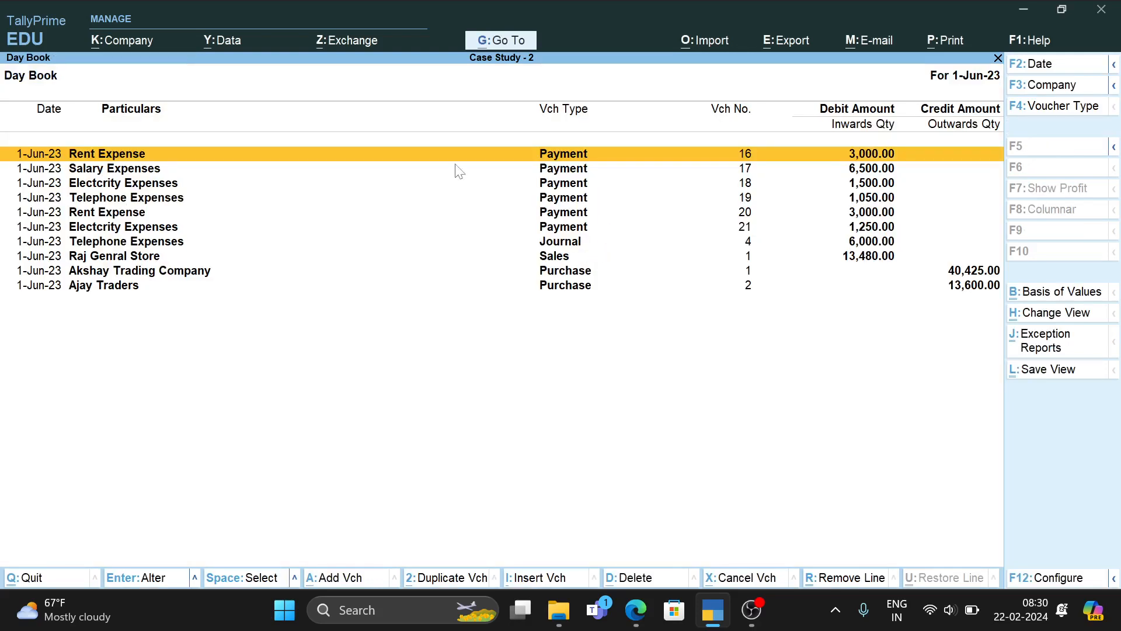
Change the date of the Rent Expense payment voucher No. 16 to 1-Jul-23 and save it
left_click(139, 216)
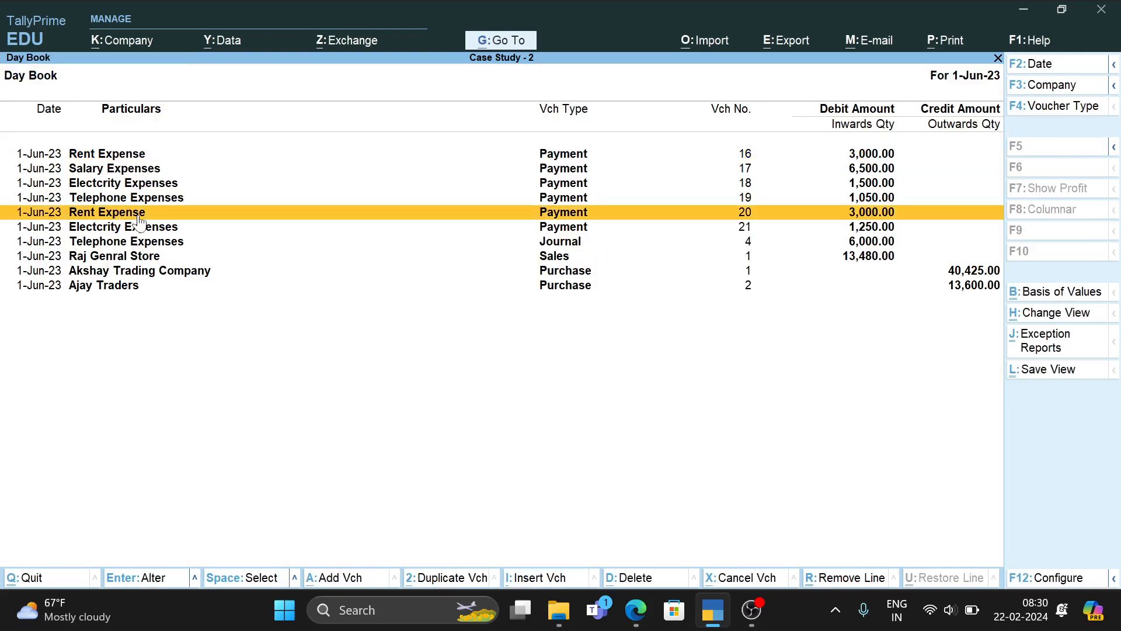
left_click(146, 156)
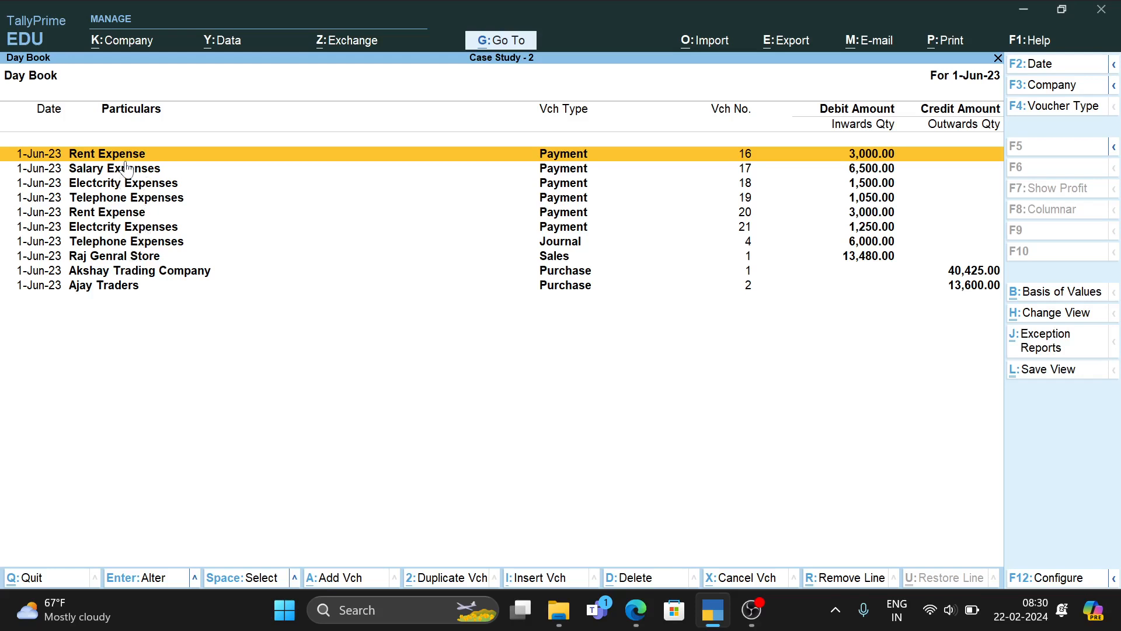
key("Return")
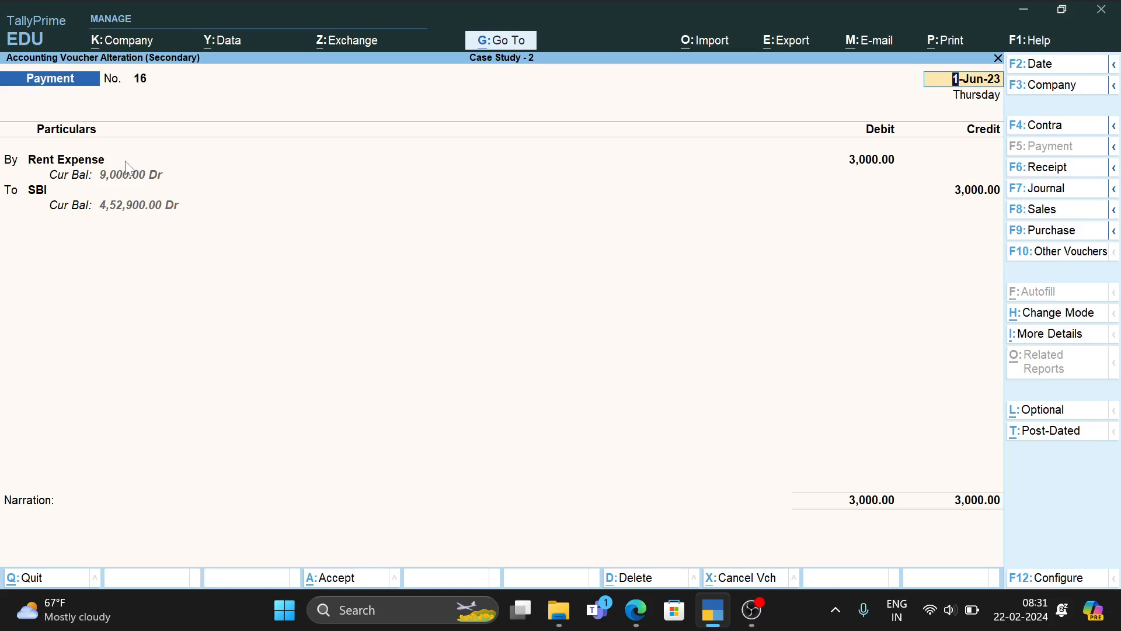
type("1-7")
key("Return")
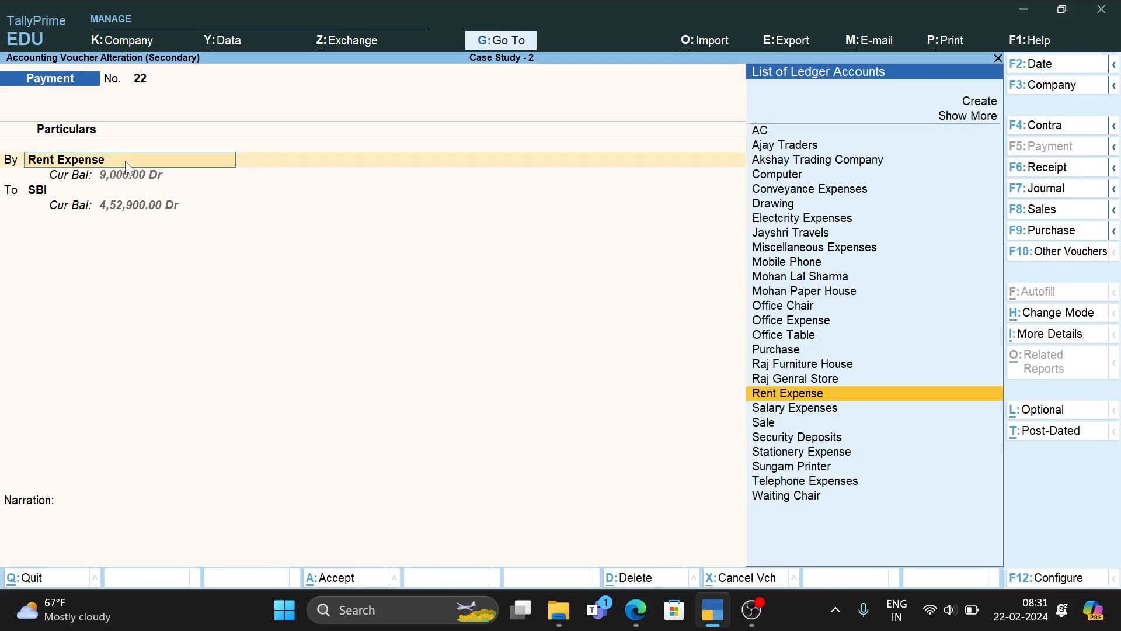
key("F2")
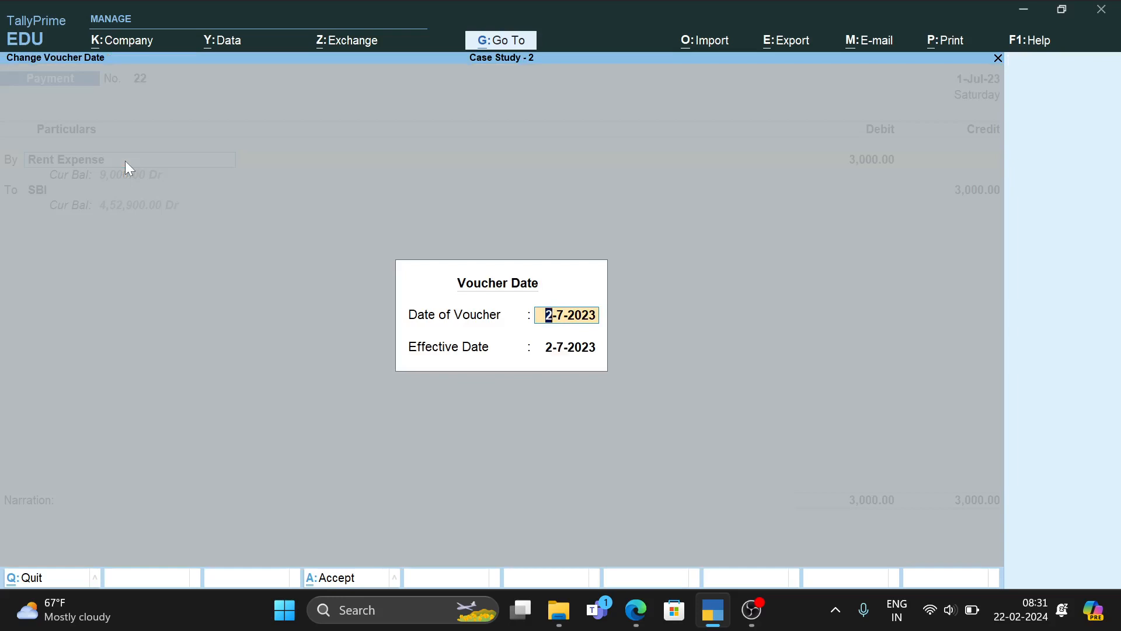
key("Escape")
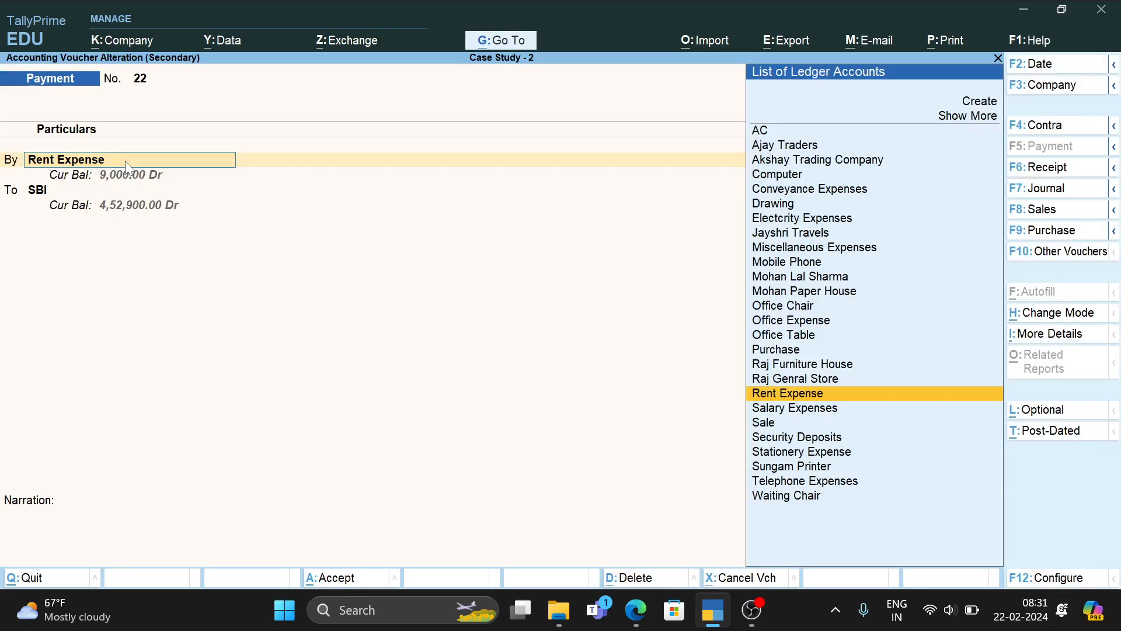
key("ctrl")
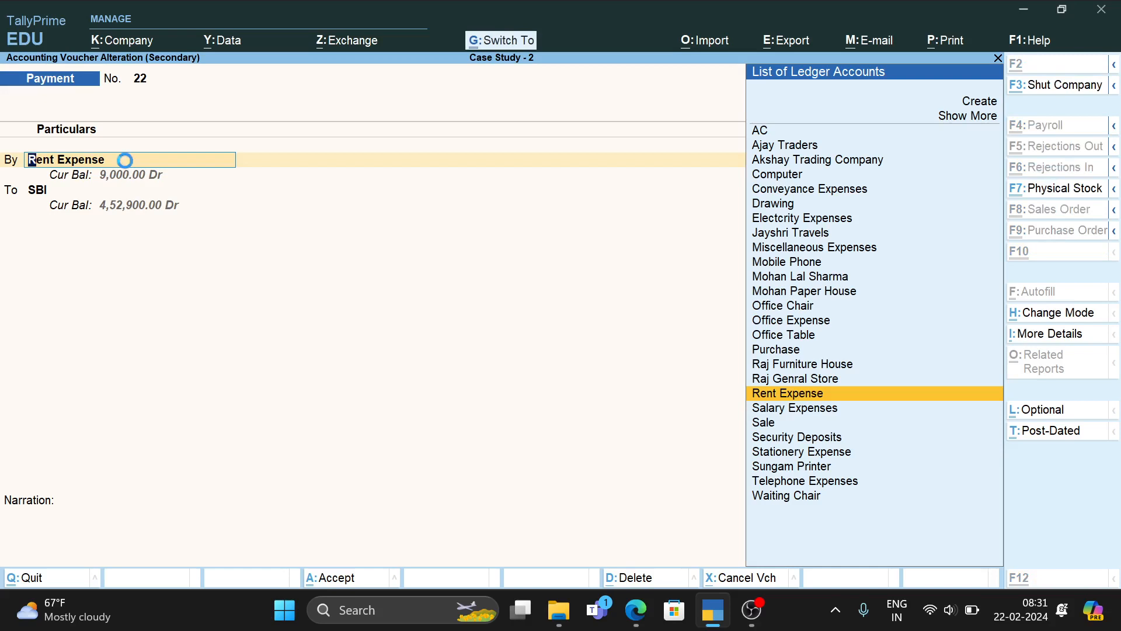
key("ctrl+a")
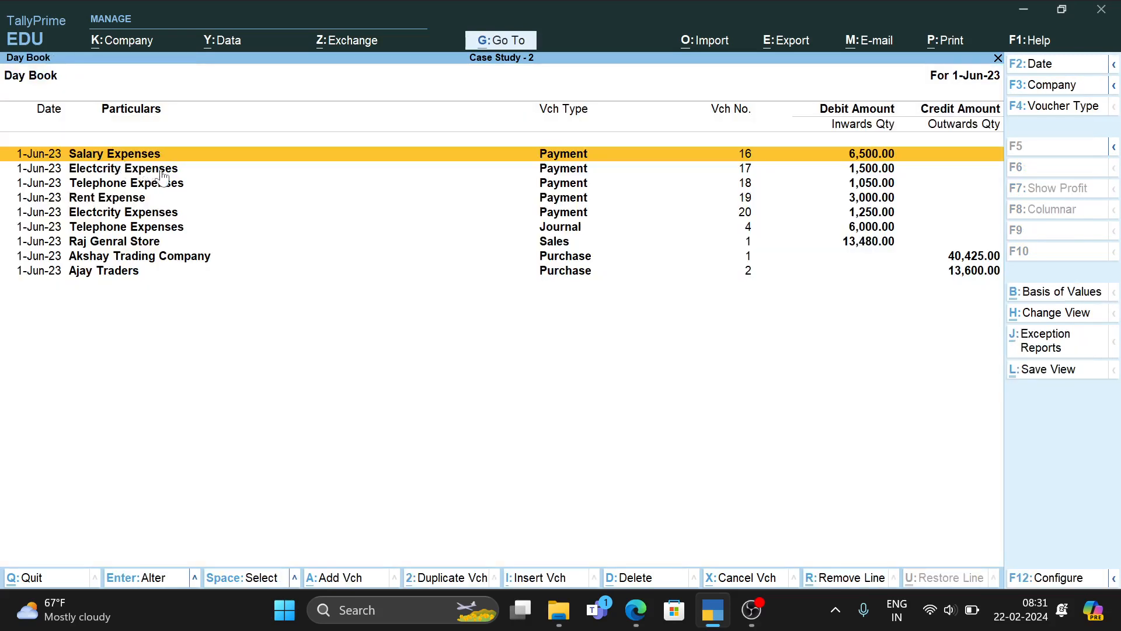
left_click(137, 214)
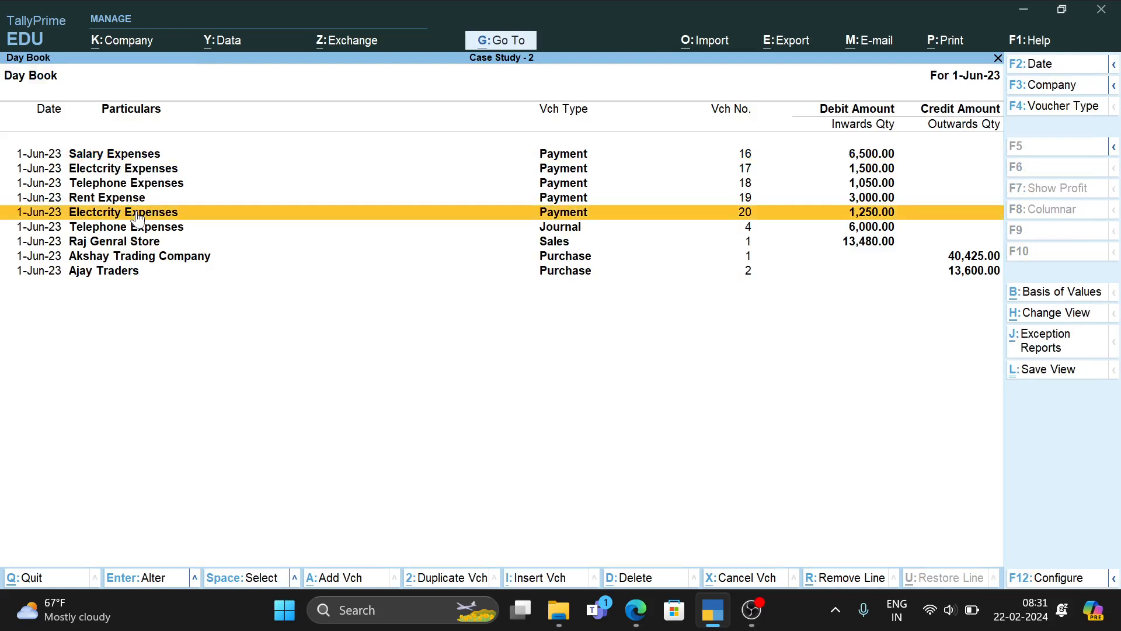
key("F2")
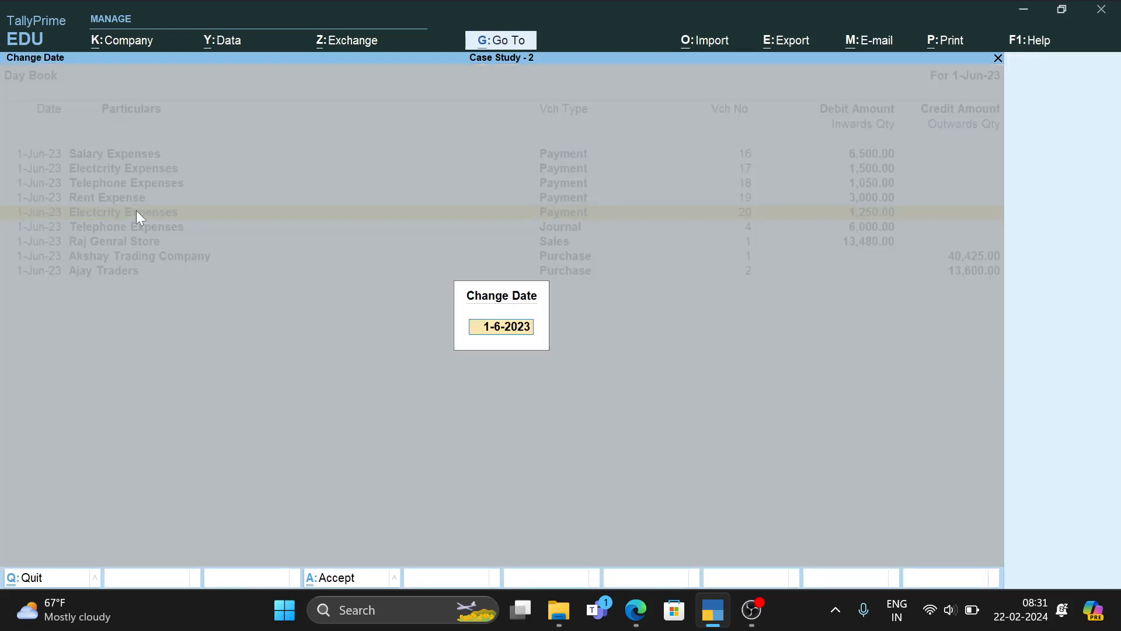
type("1-7")
key("Return")
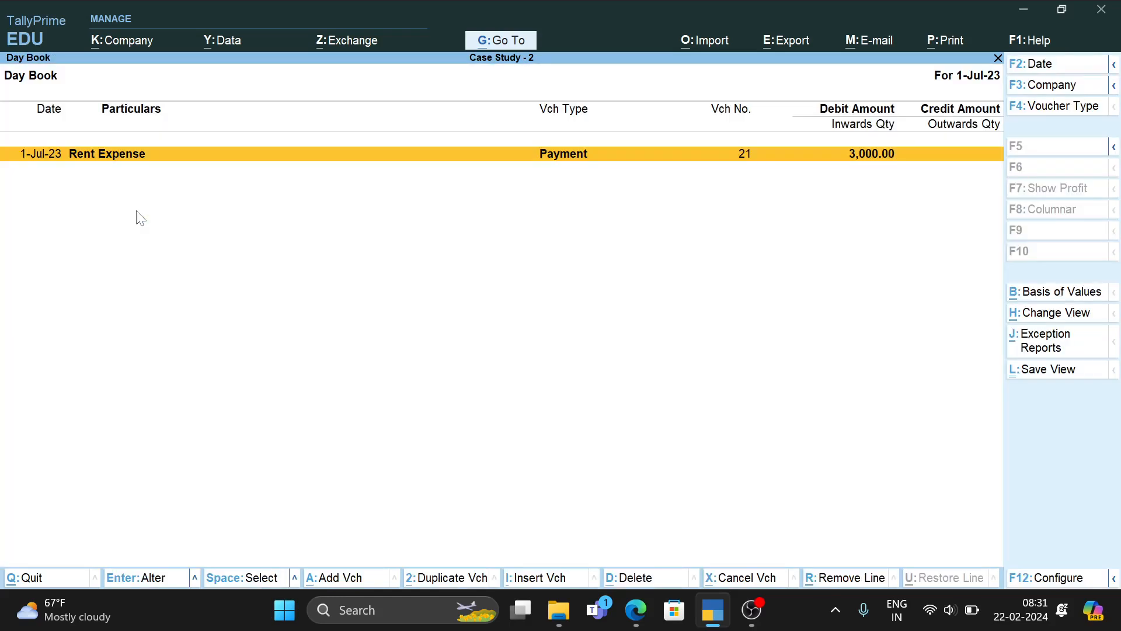
key("Escape")
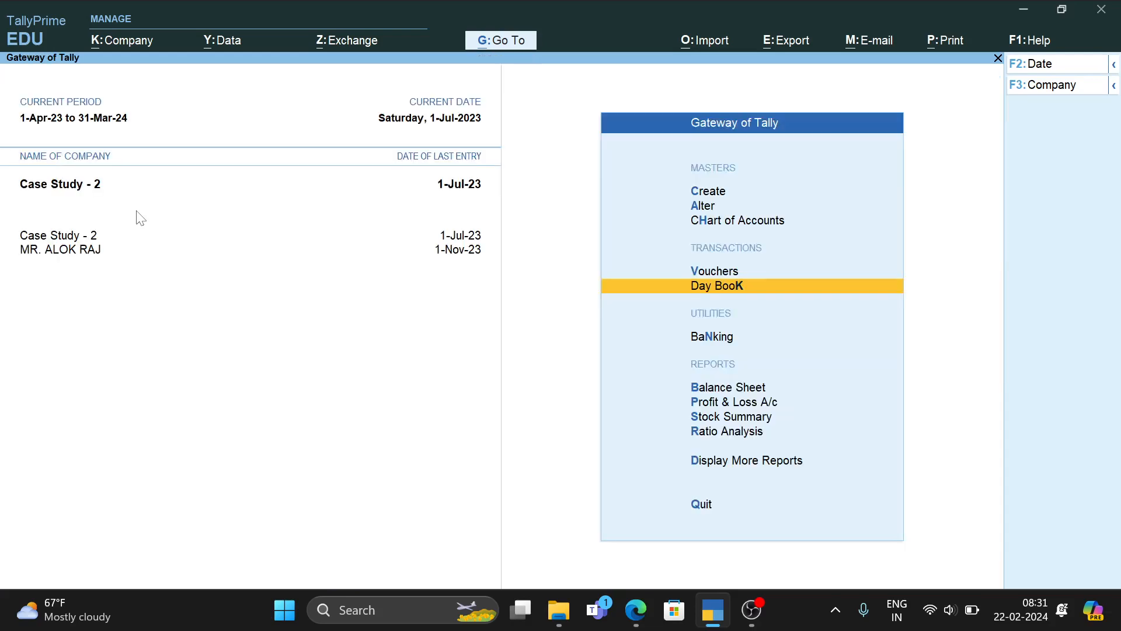
key("Return")
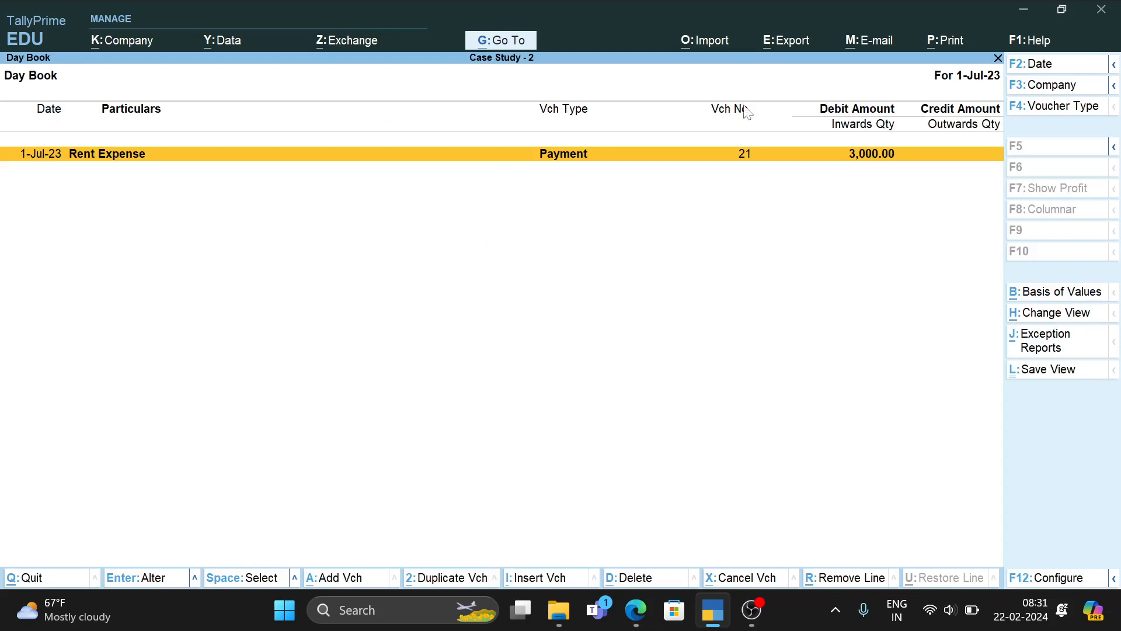
left_click(997, 59)
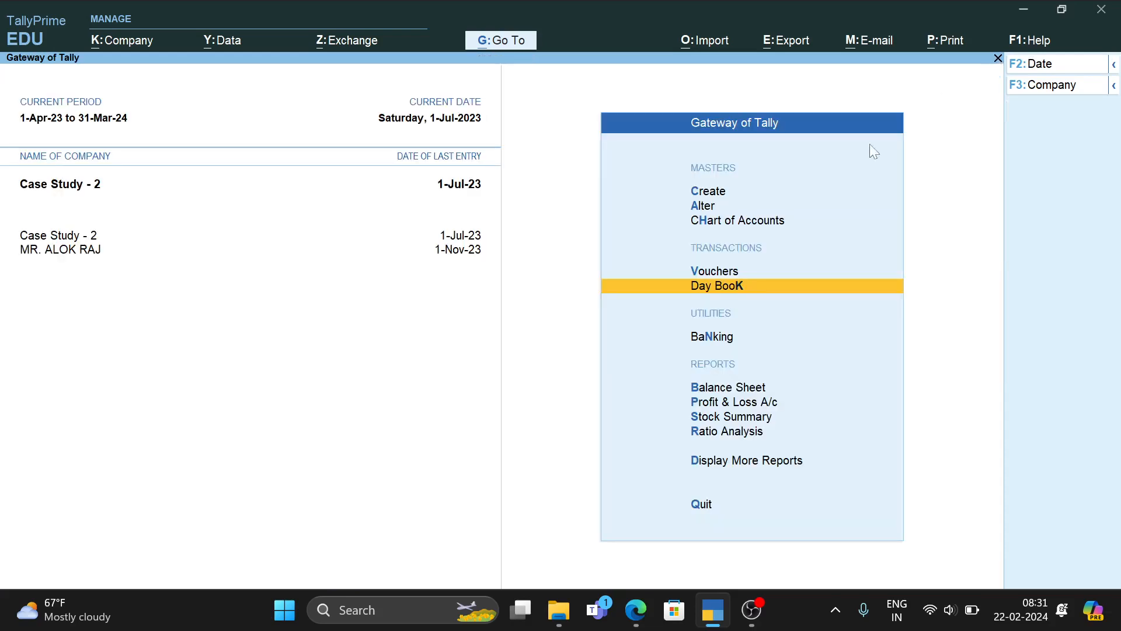
left_click(755, 290)
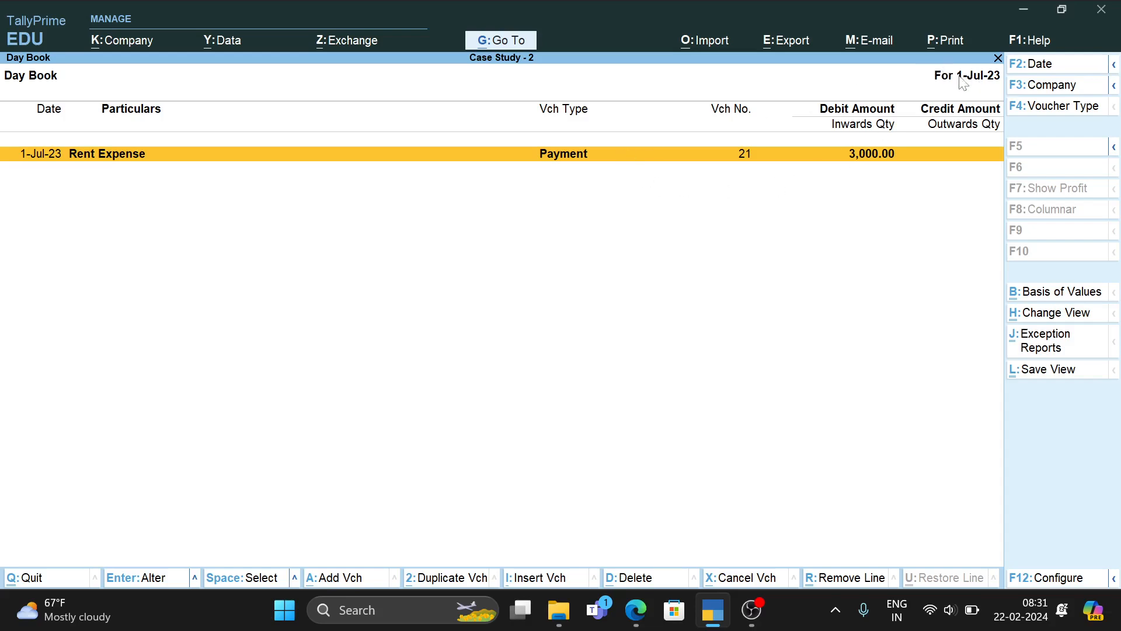
key("F2")
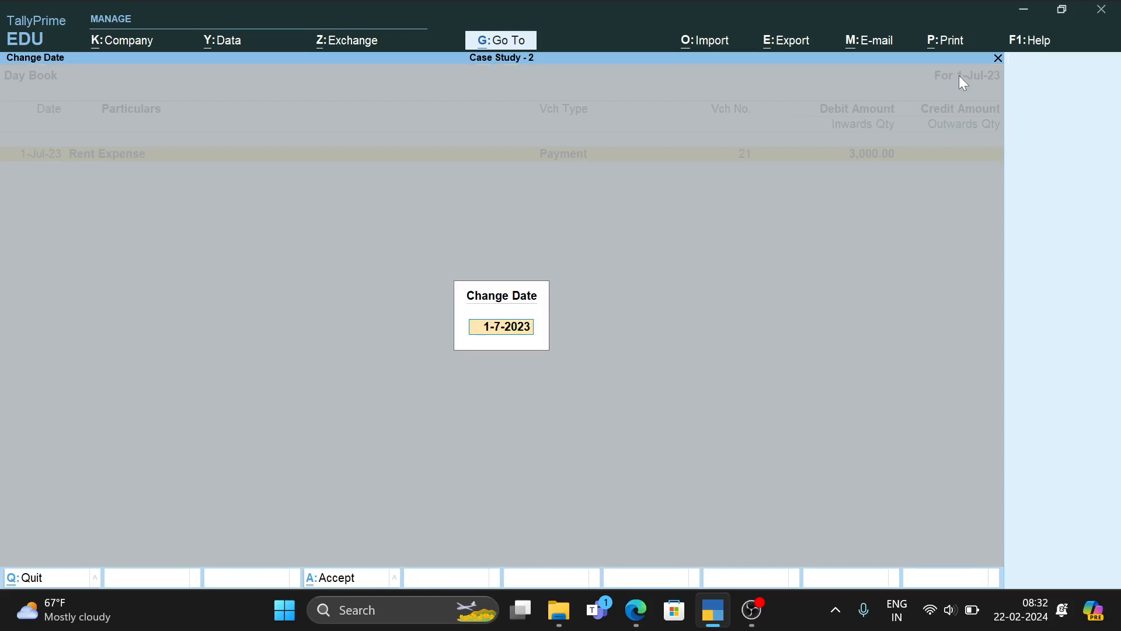
type("1-6")
key("Return")
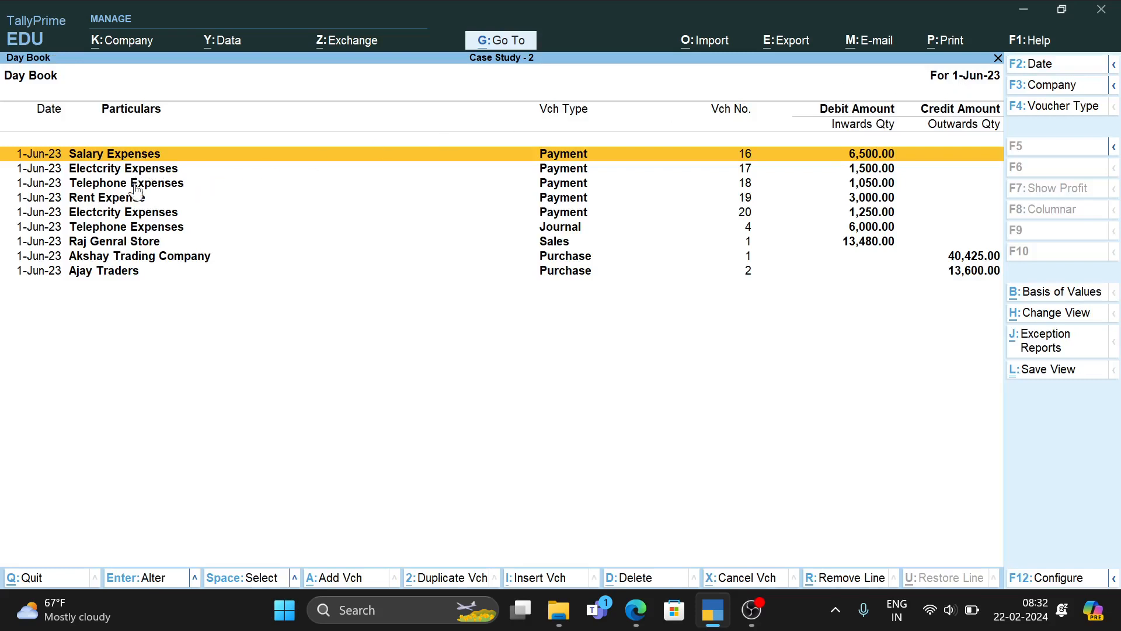
Change the date of the Electcrity Expenses payment voucher No. 20 to 1-Jul-23 and save it
left_click(134, 216)
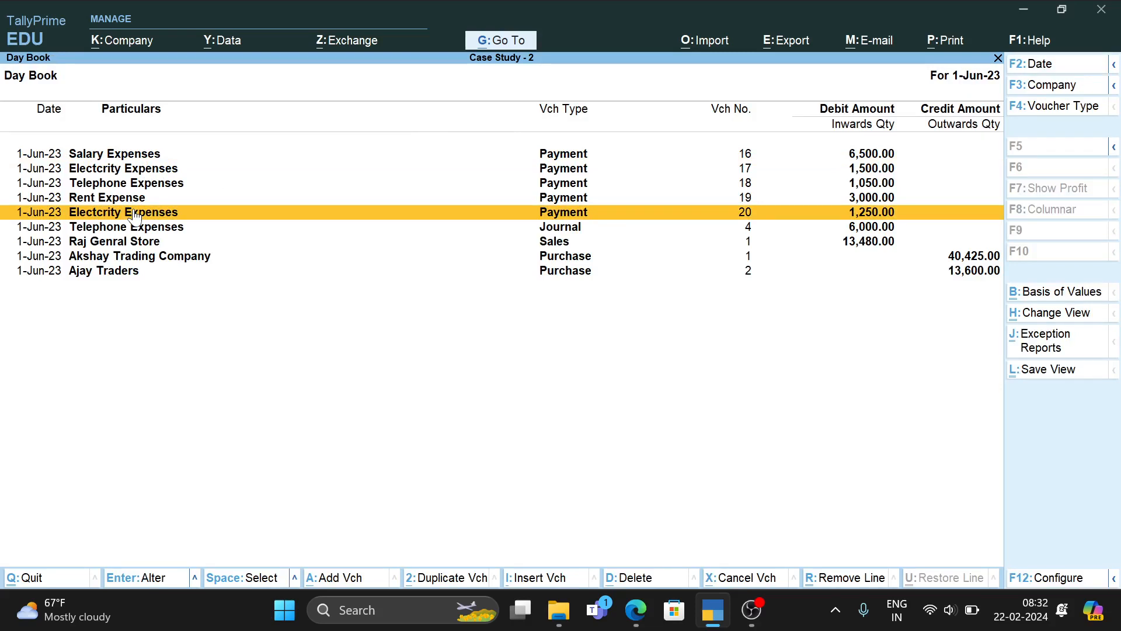
left_click(135, 216)
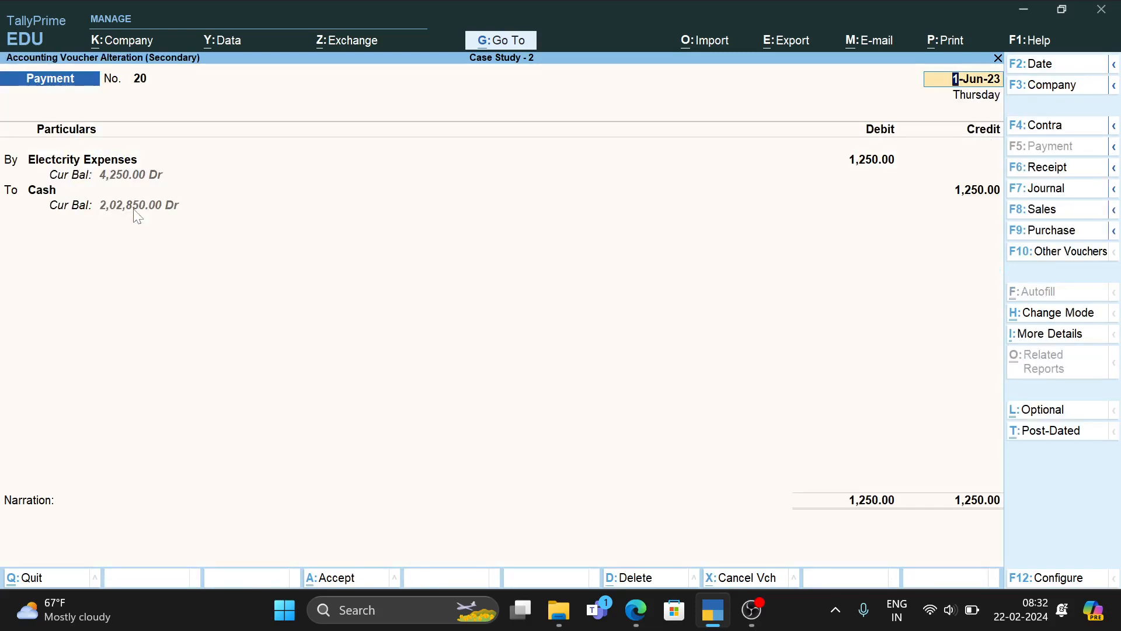
key("F2")
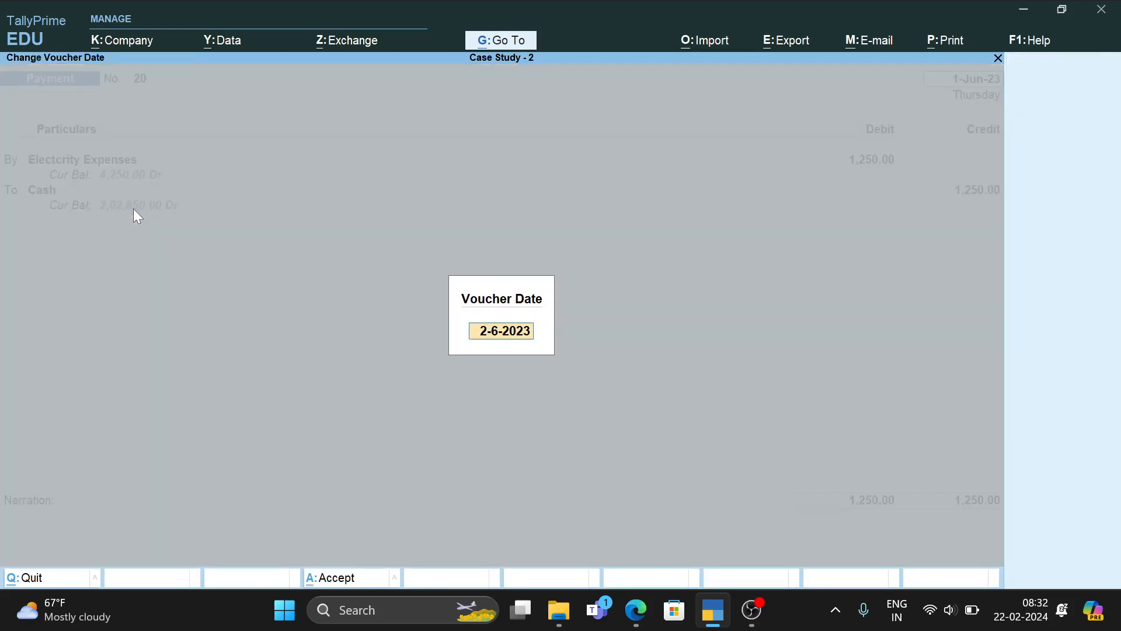
type("1-7")
key("Return")
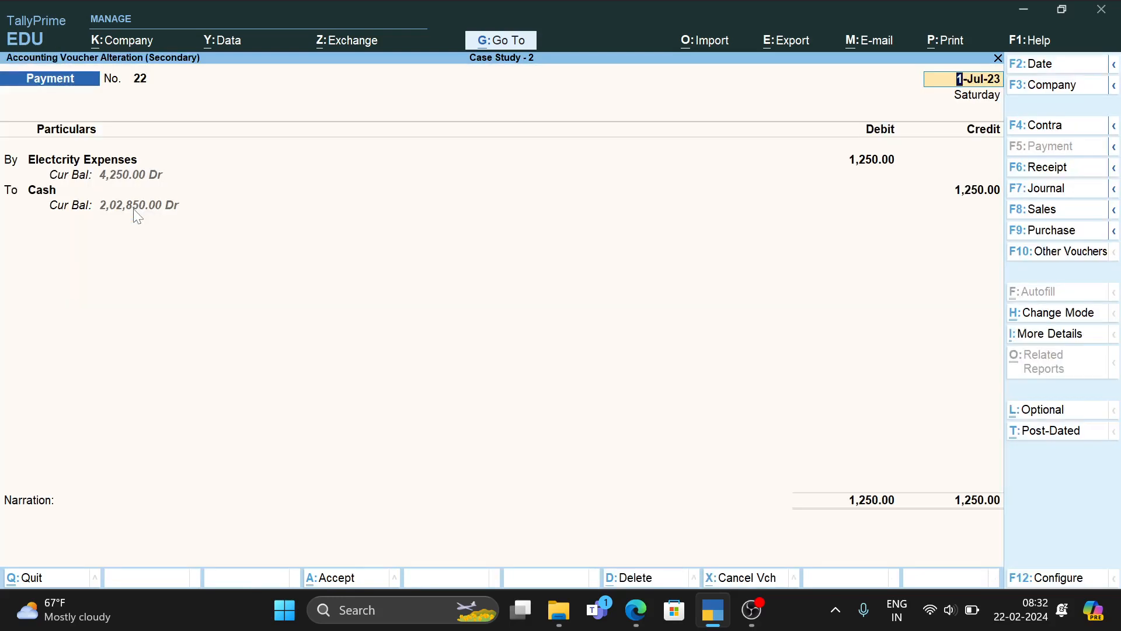
key("ctrl+a")
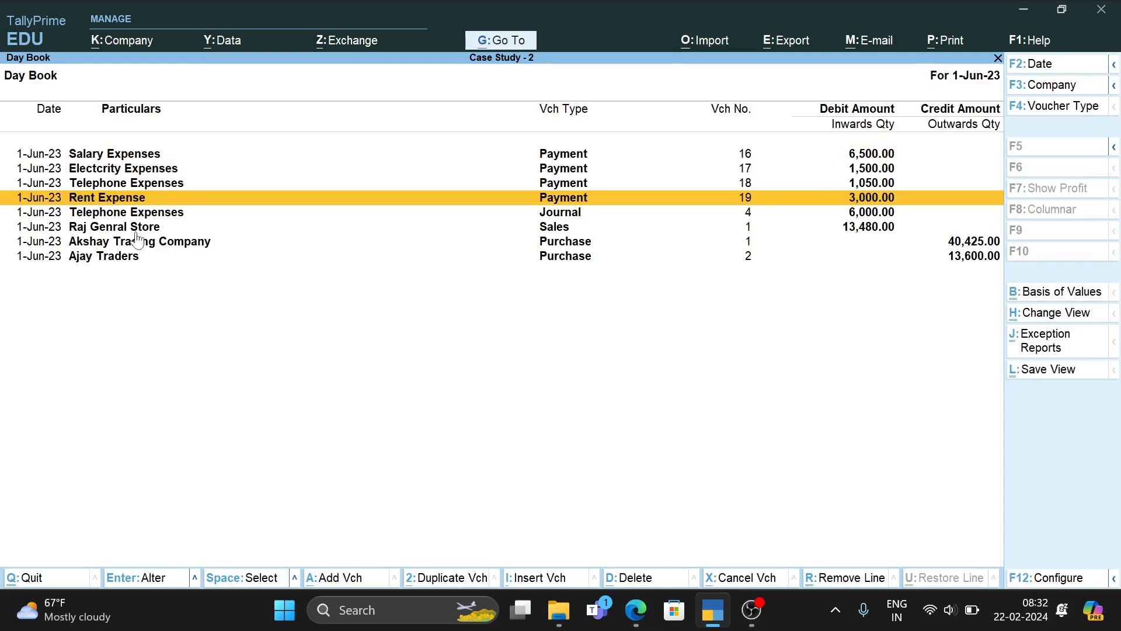
left_click(138, 228)
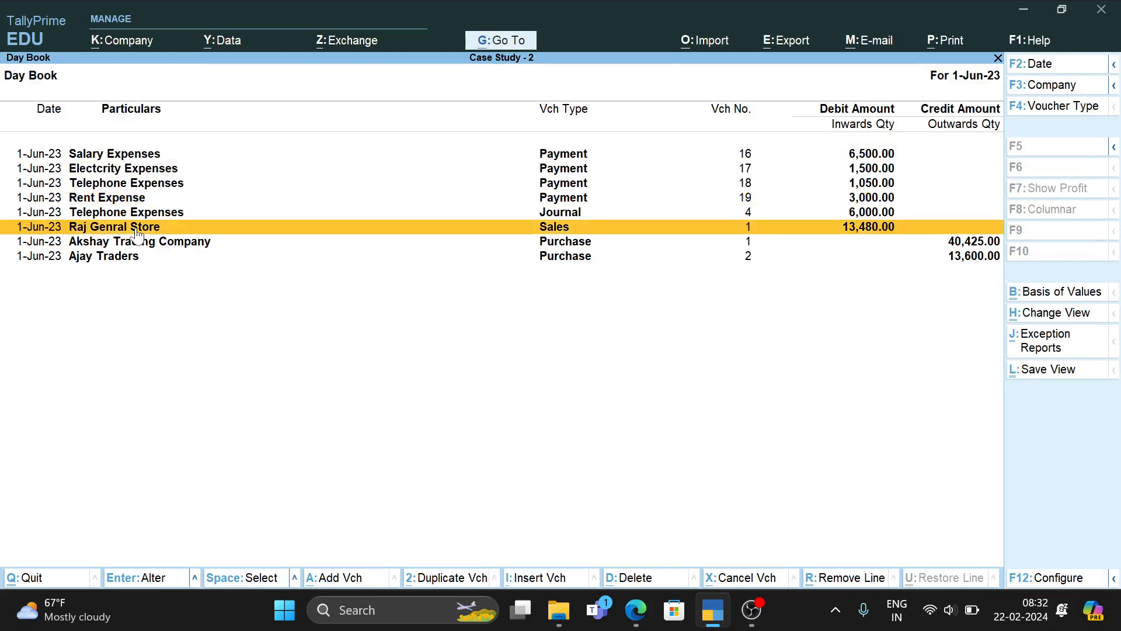
key("F2")
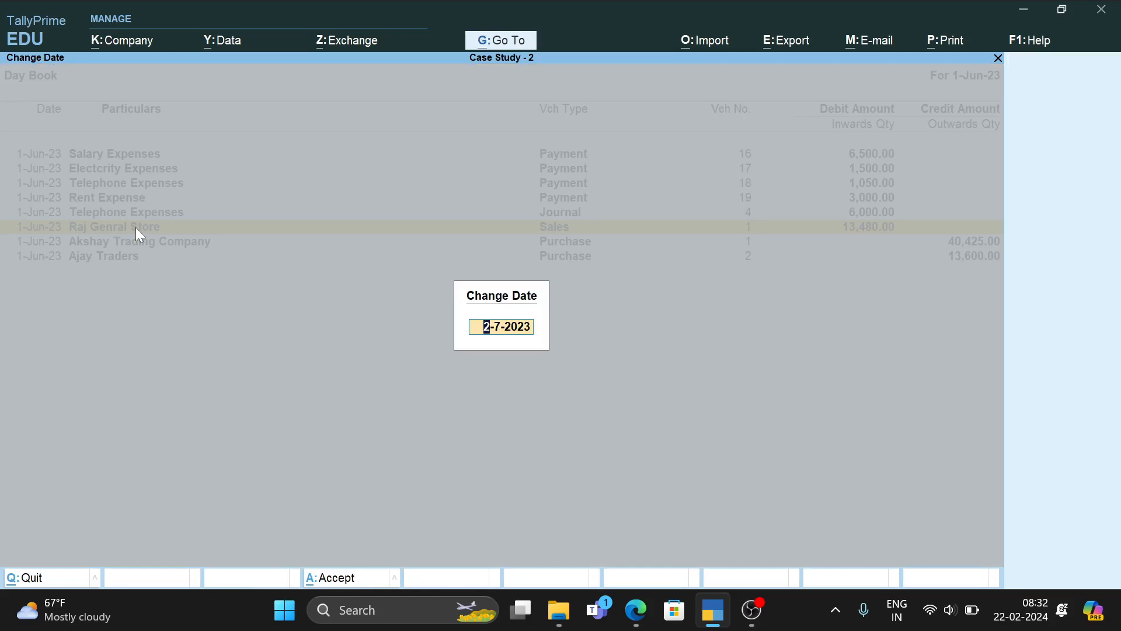
type("1-7")
key("Return")
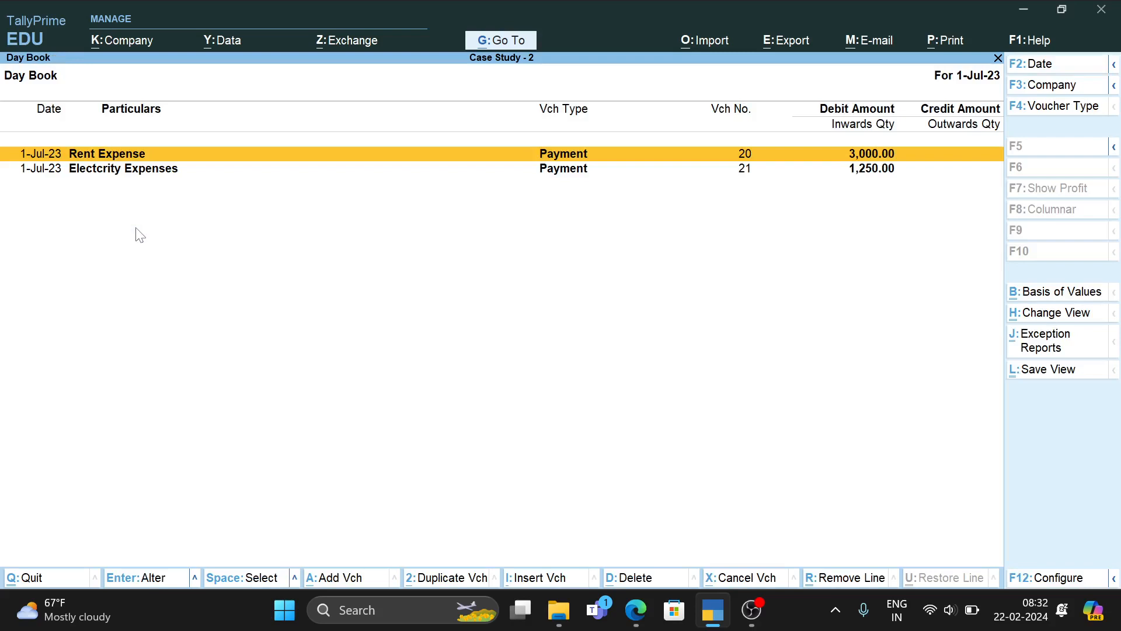
key("Escape")
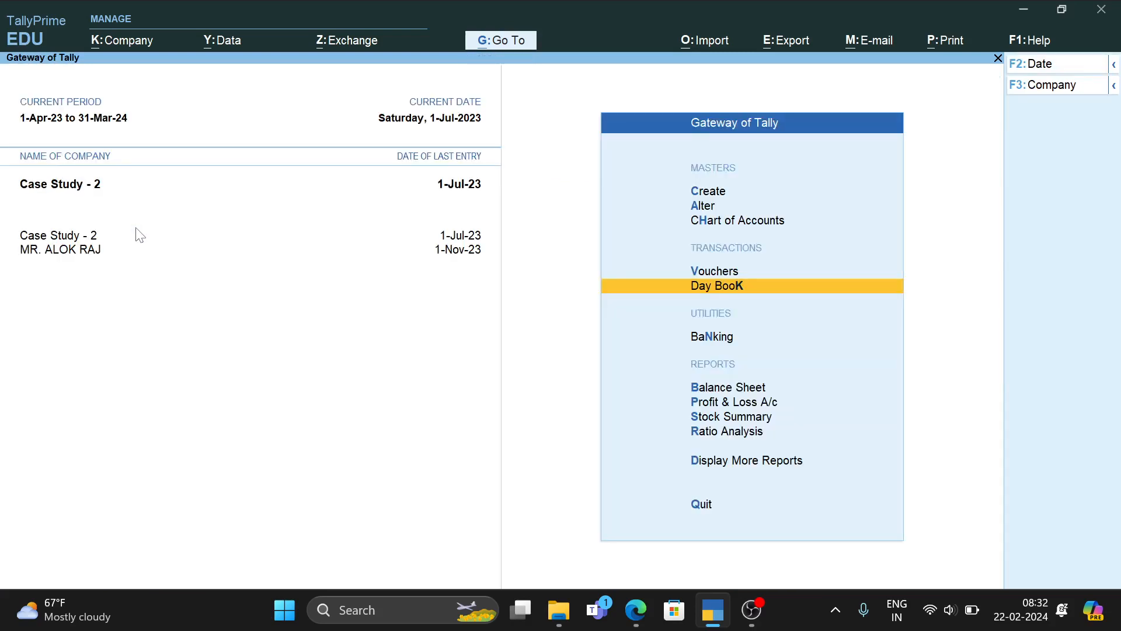
key("Return")
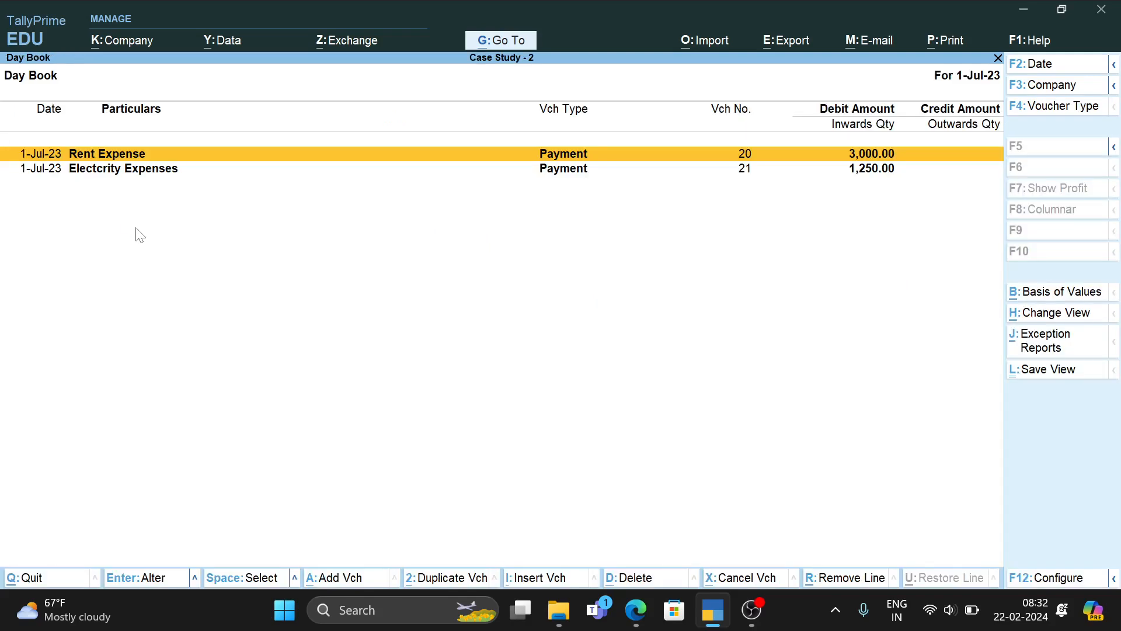
key("F1")
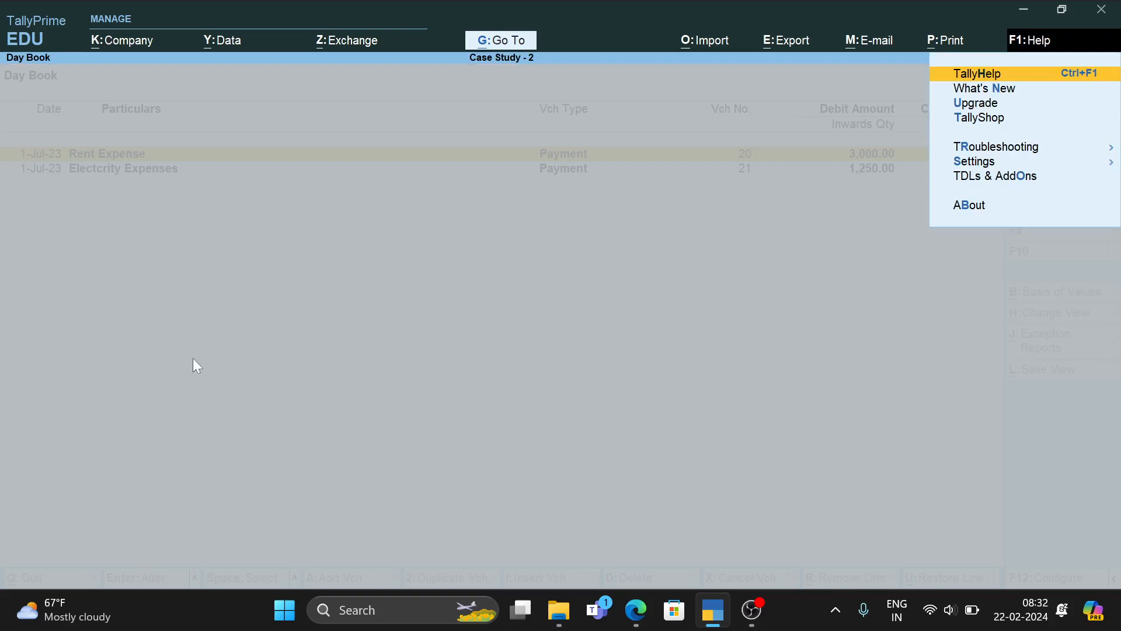
key("Escape")
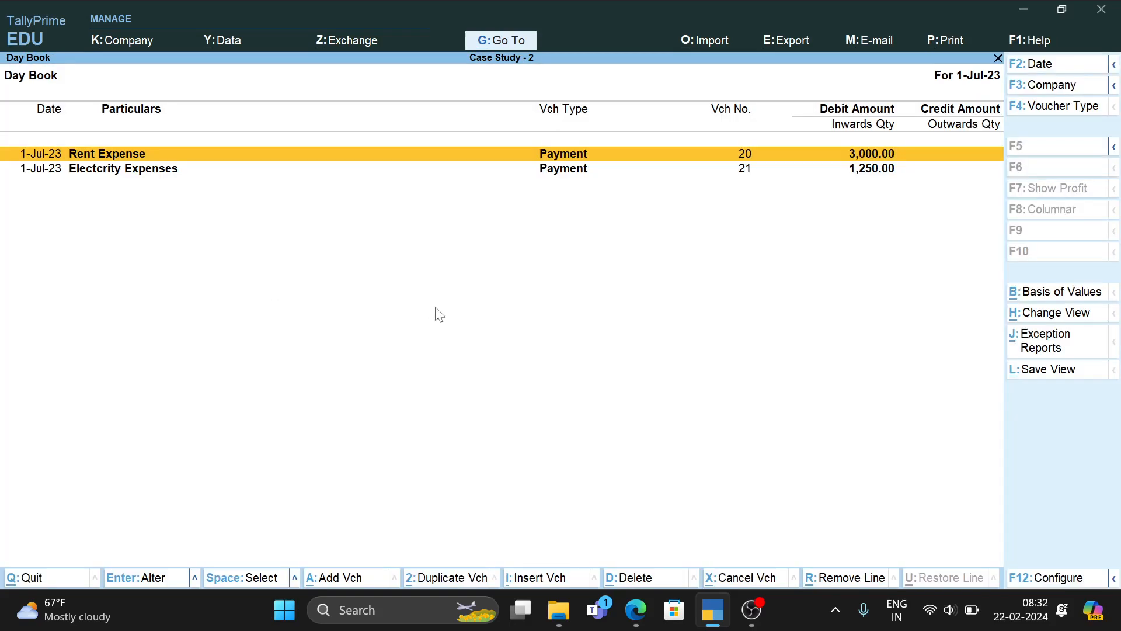
key("F2")
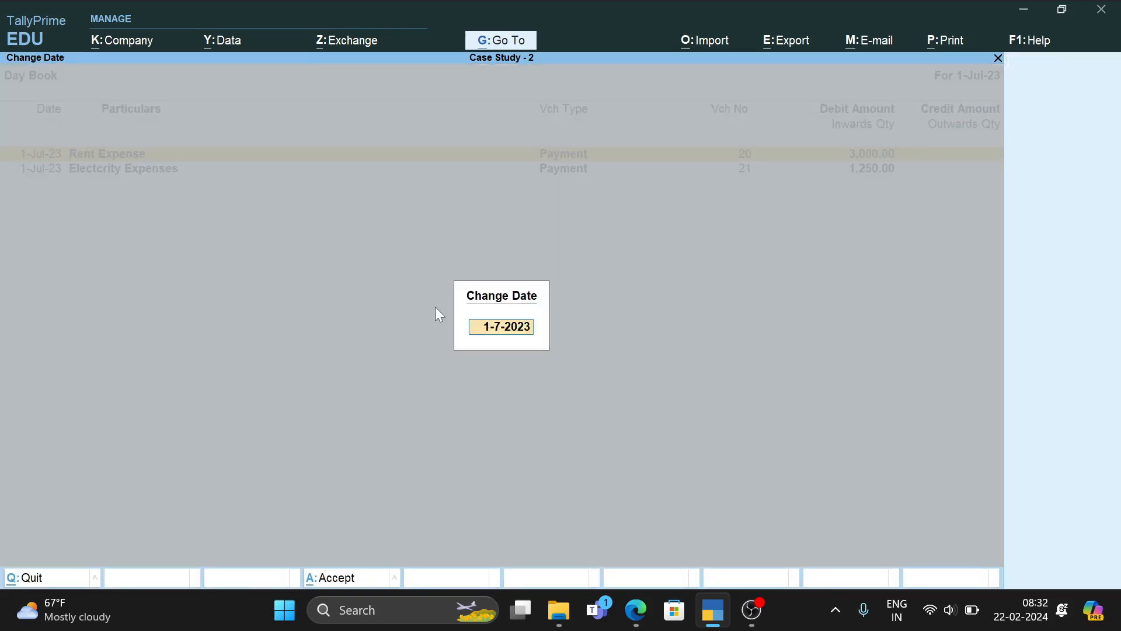
type("1-6")
key("Return")
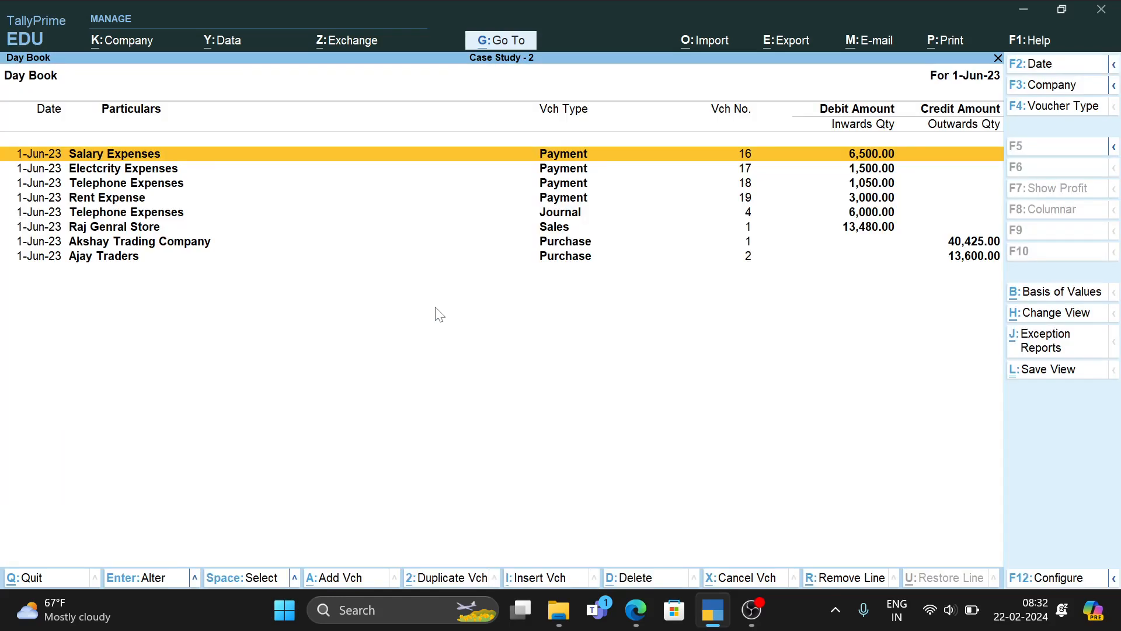
Change the date of the Raj Genral Store sales voucher No. 1 to 1-Jul-23 and save it
left_click(114, 228)
left_click(114, 227)
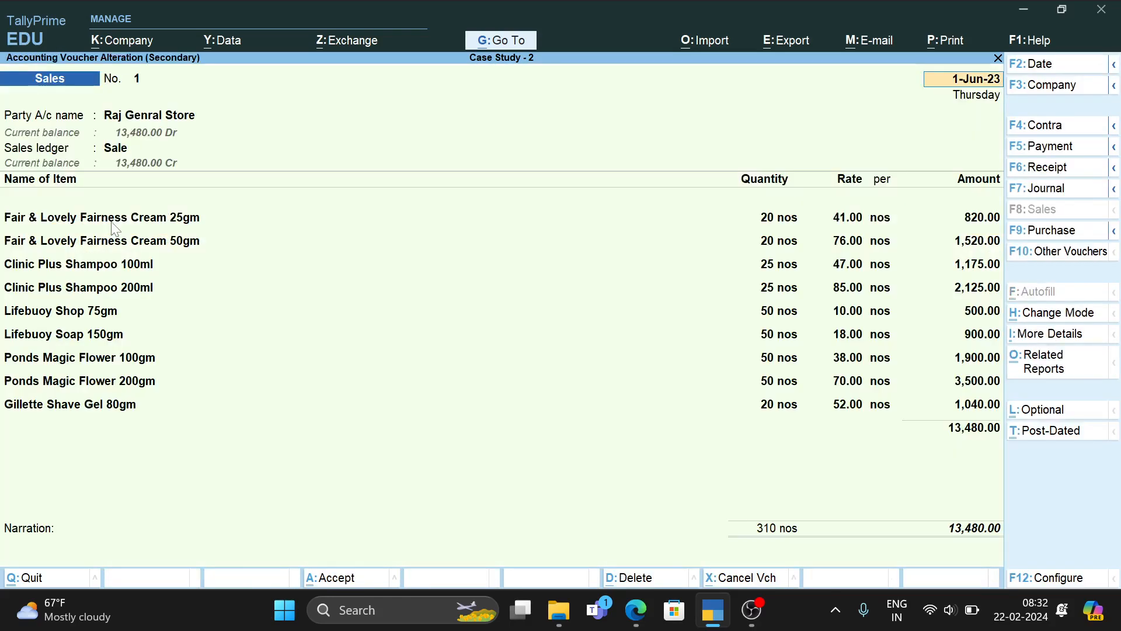
key("F2")
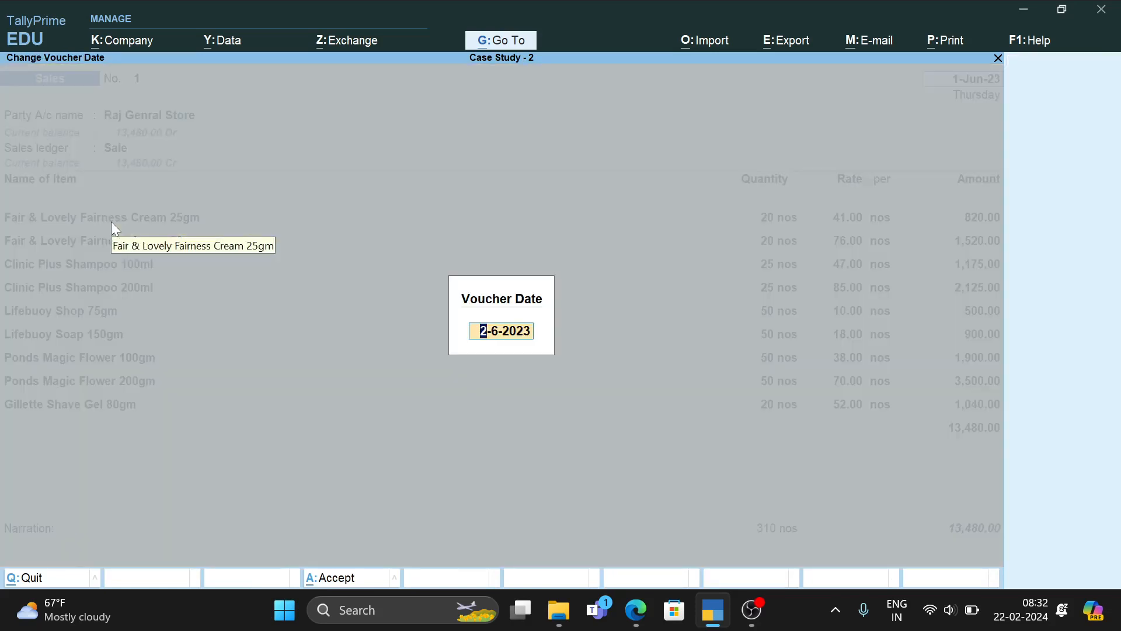
type("1-")
key("Return")
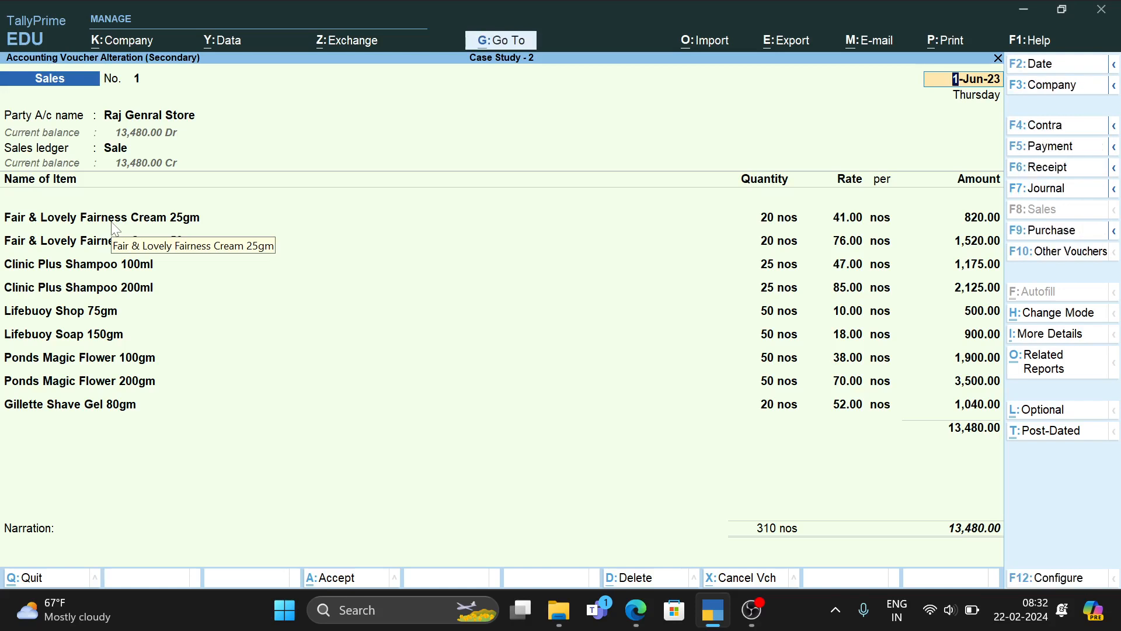
key("F2")
type("1")
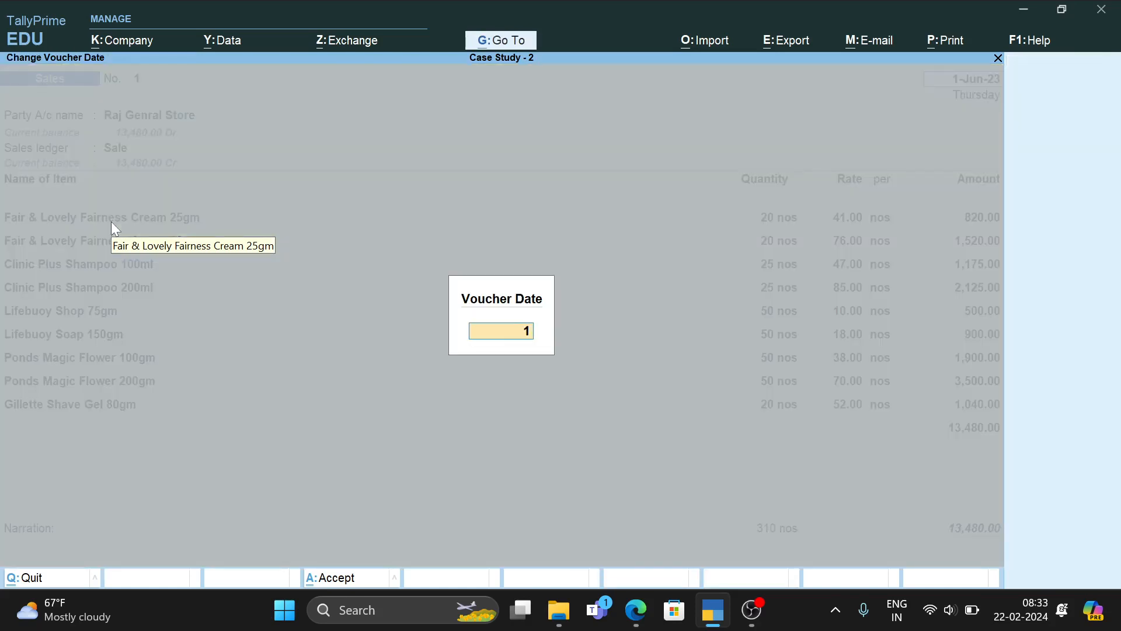
type("-7")
key("Return")
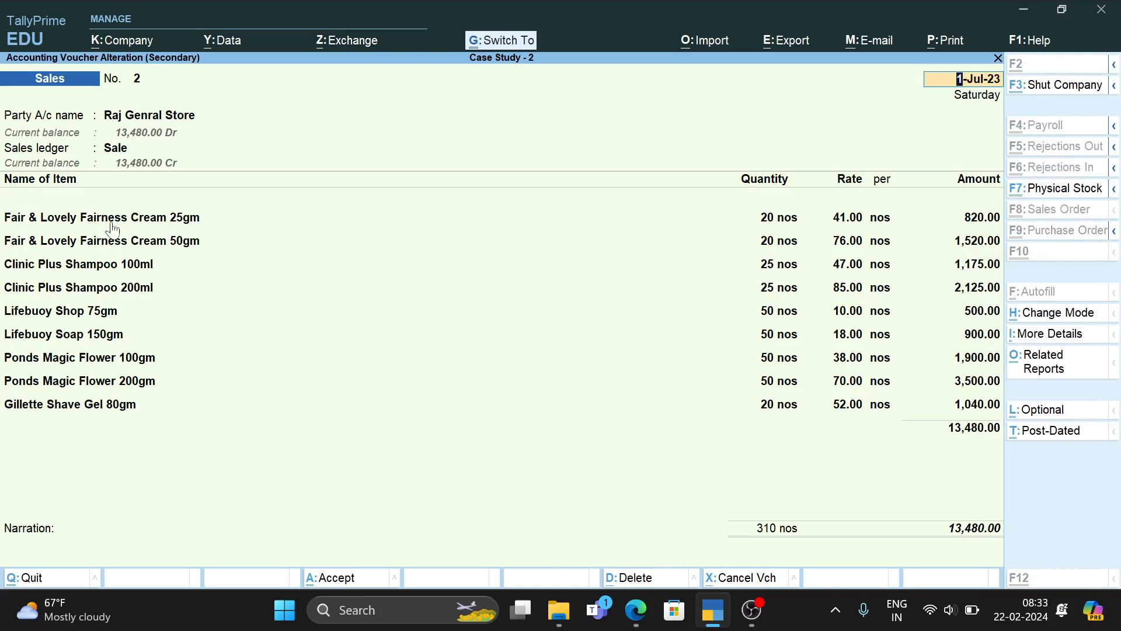
key("ctrl+a")
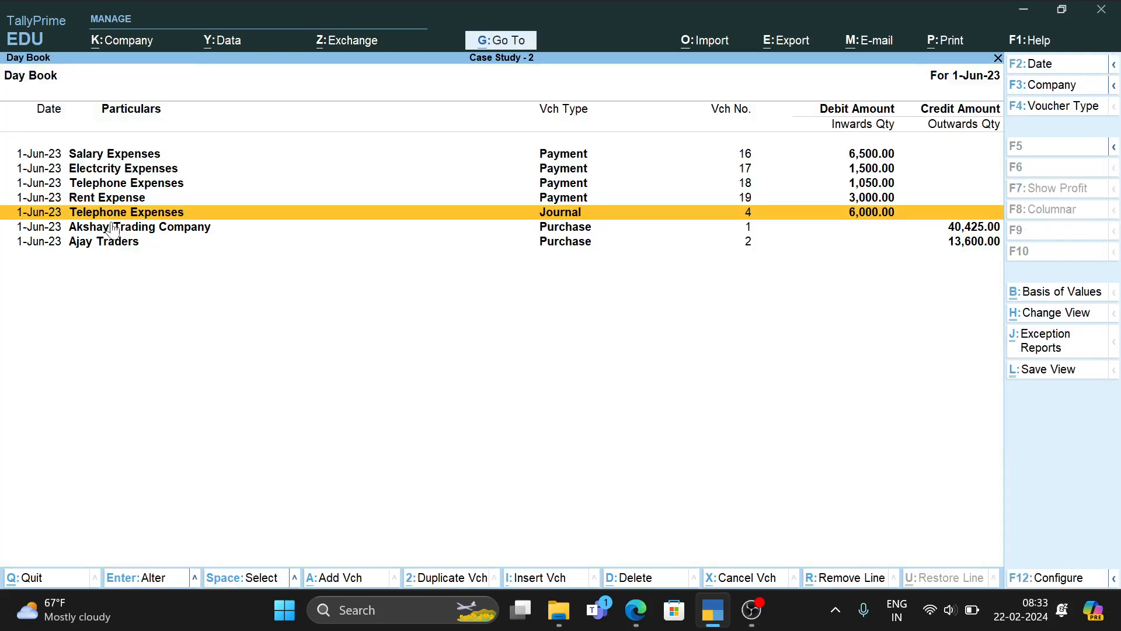
Reopen the Day Book to check the vouchers dated 1-Jul-23, and return to the Gateway of Tally
key("Escape")
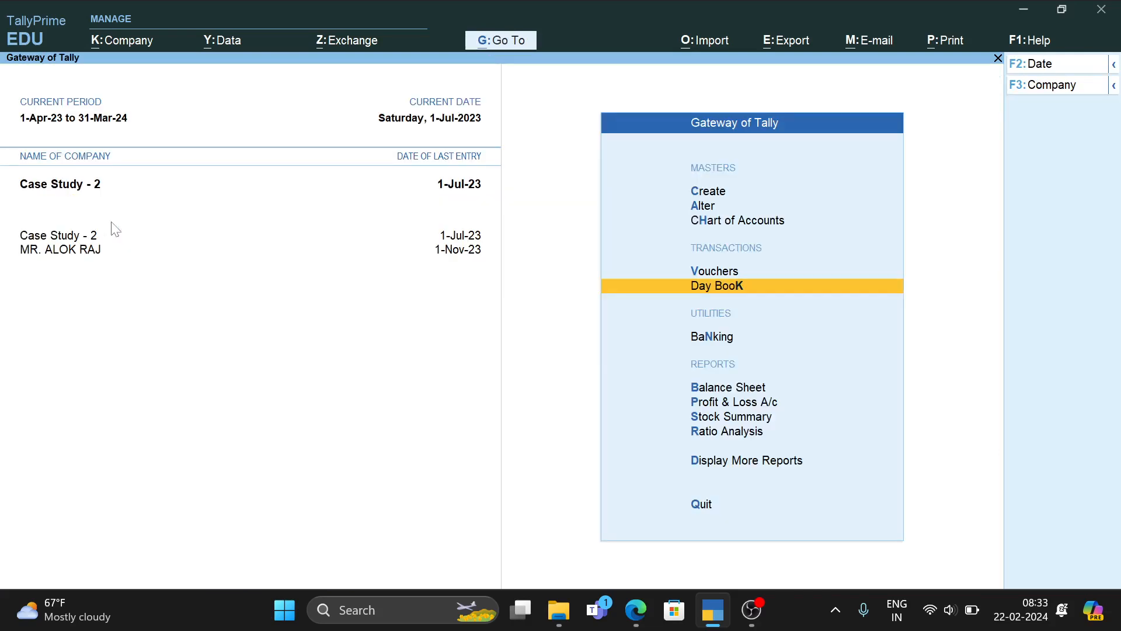
key("Return")
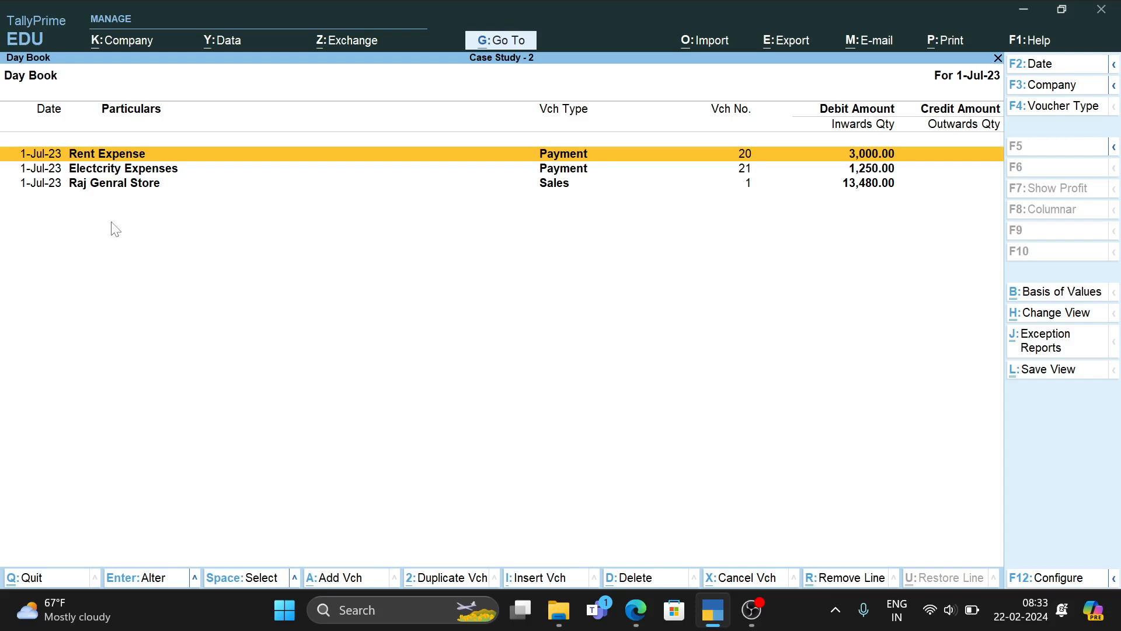
key("Escape")
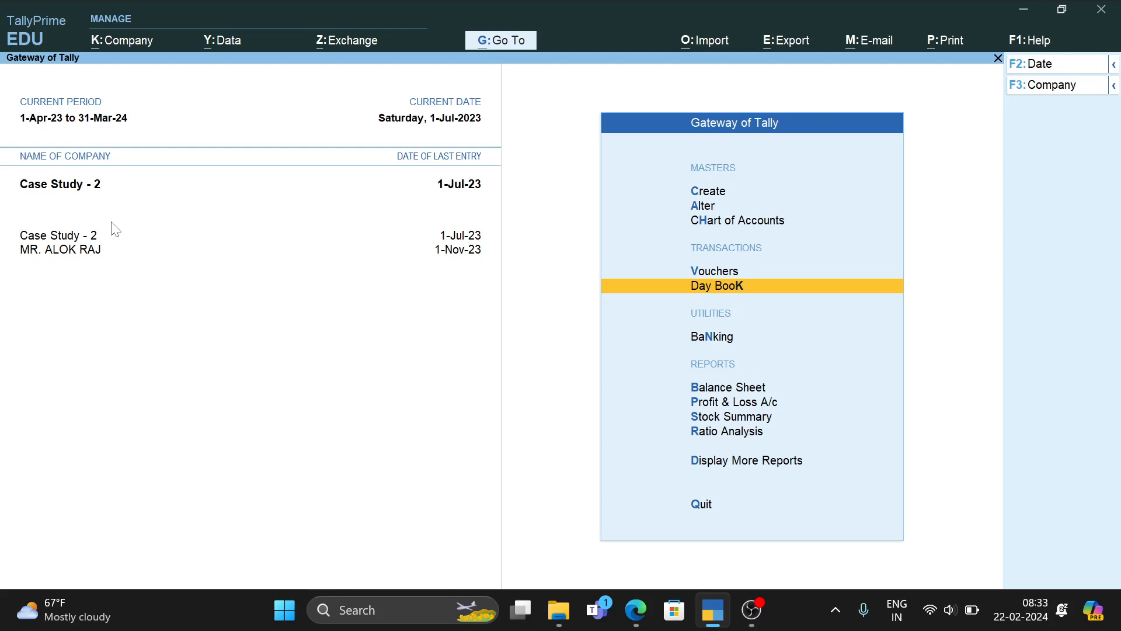
Open the Stock Summary and view the closing balances of the items in the Face Cream group
key("Down")
key("Down")
key("Down")
key("Down")
key("Return")
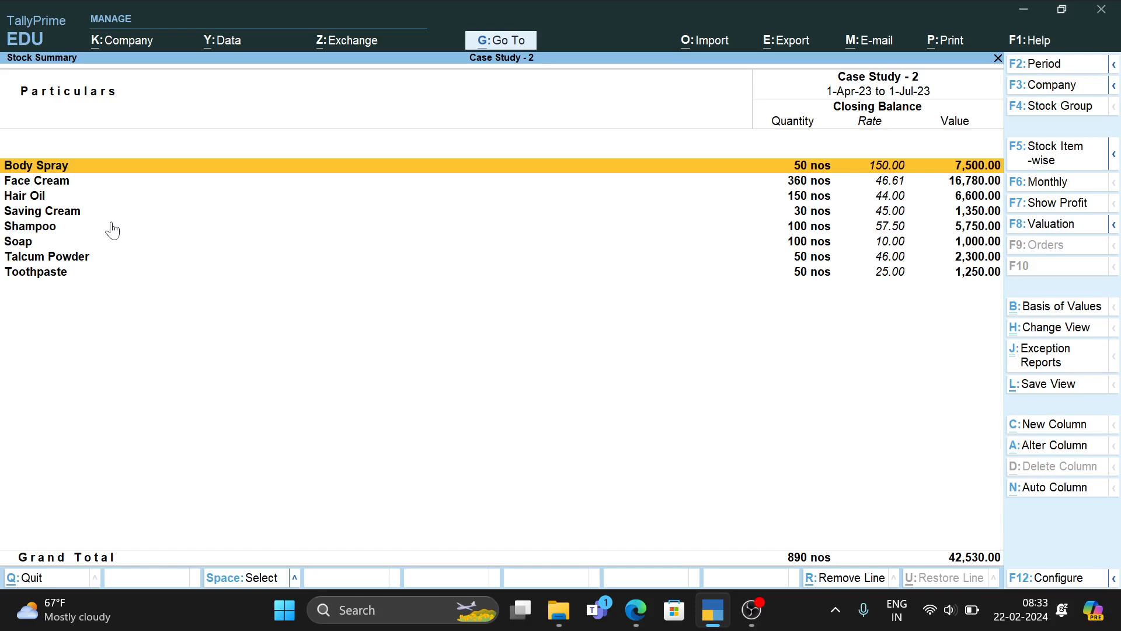
key("Down")
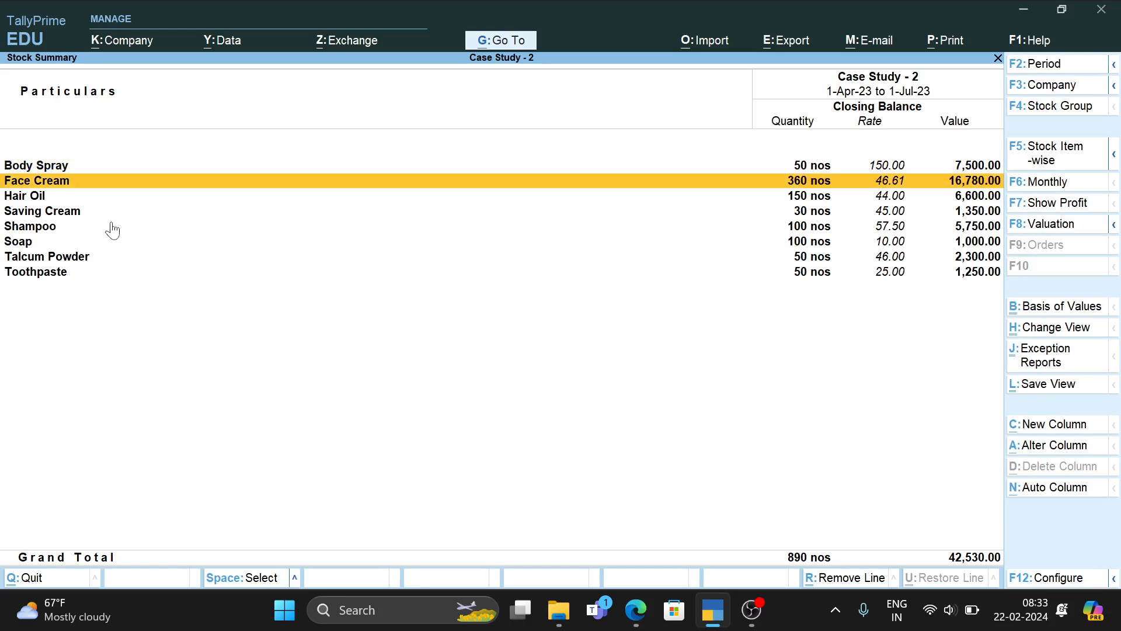
key("Return")
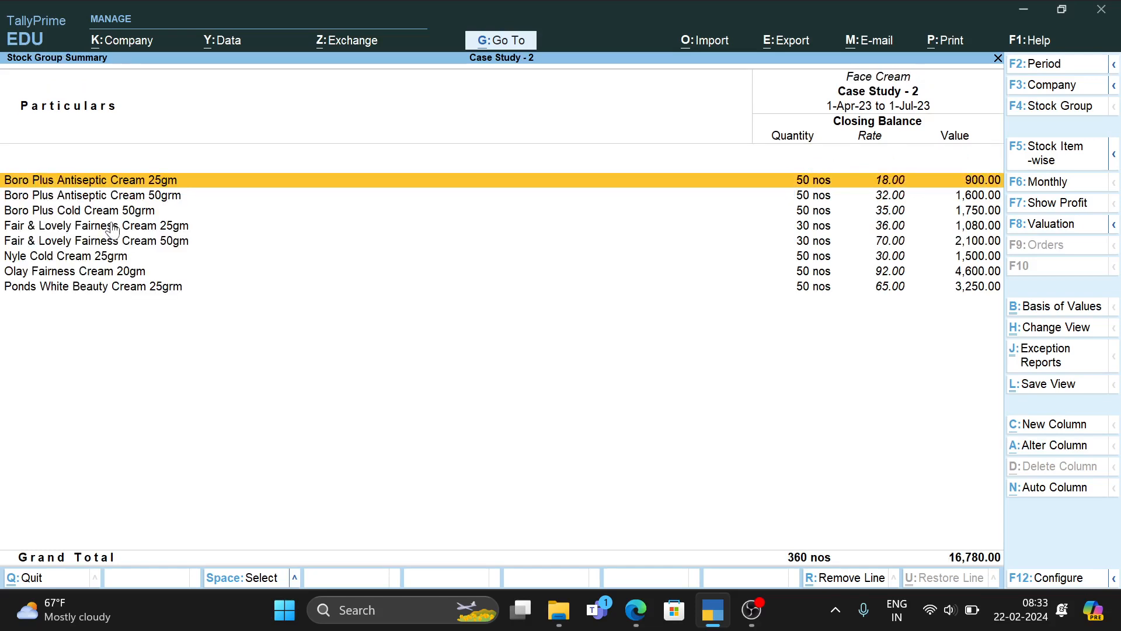
View the monthly stock summary of Fair & Lovely Fairness Cream 25gm, and return to the Face Cream group
key("Down")
key("Down")
key("Down")
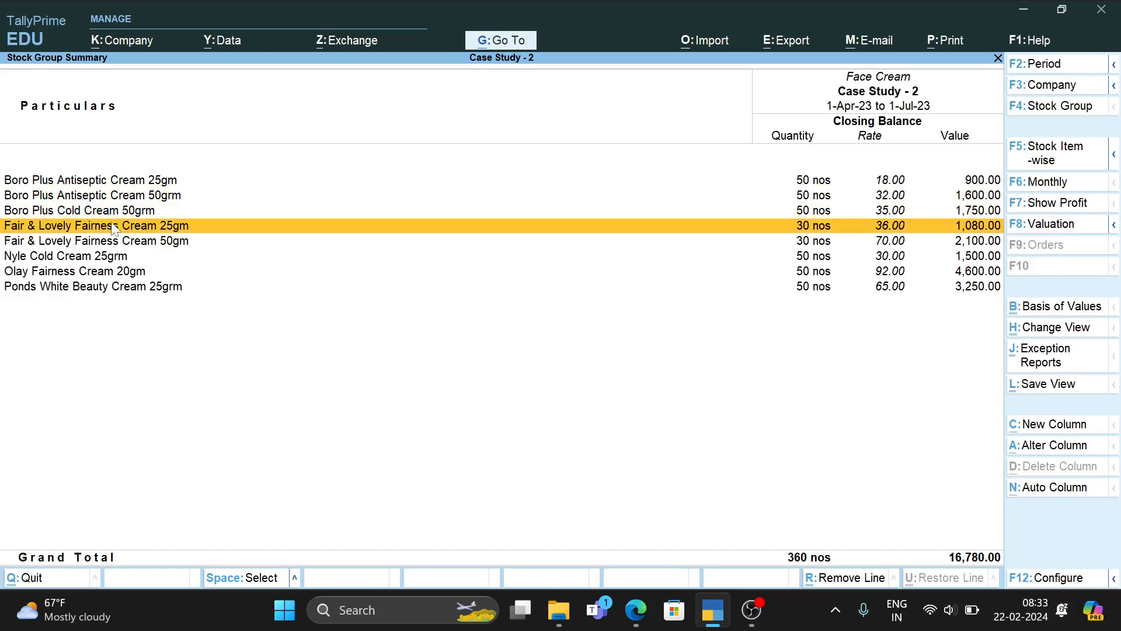
left_click(112, 228)
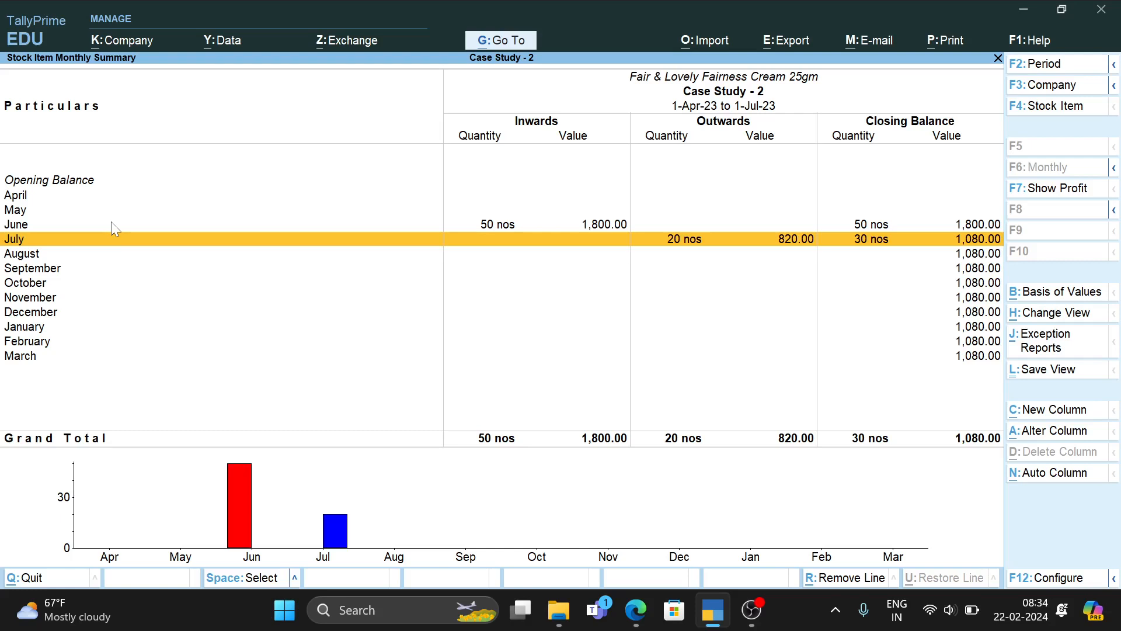
key("Escape")
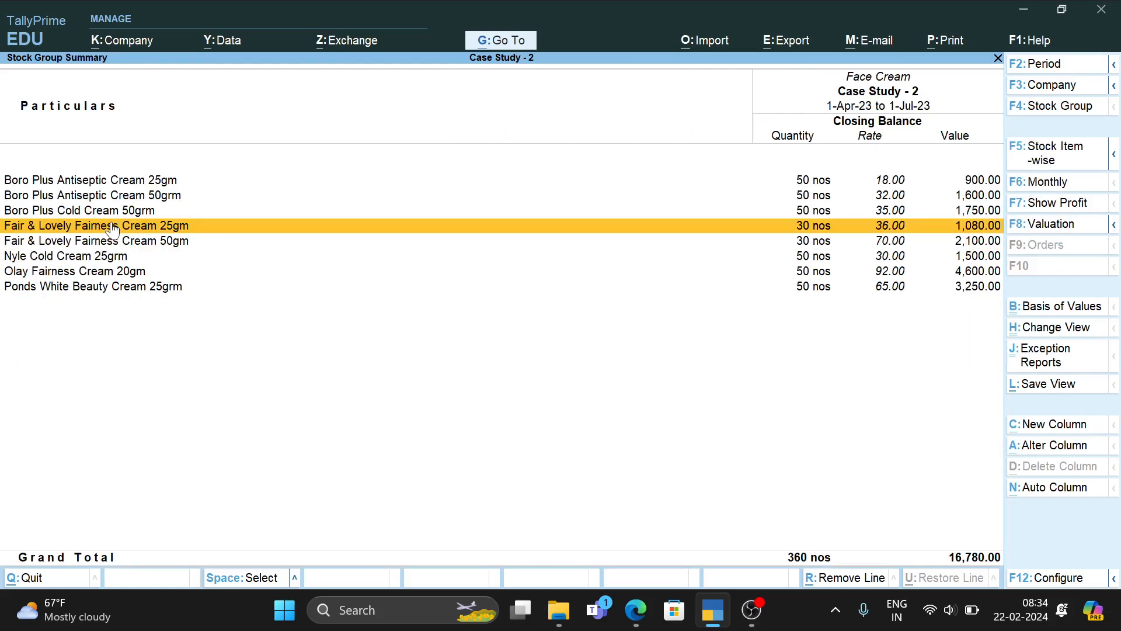
View the monthly stock summary of Fair & Lovely Fairness Cream 50gm, and go back to the group list
key("Down")
key("Down")
key("Down")
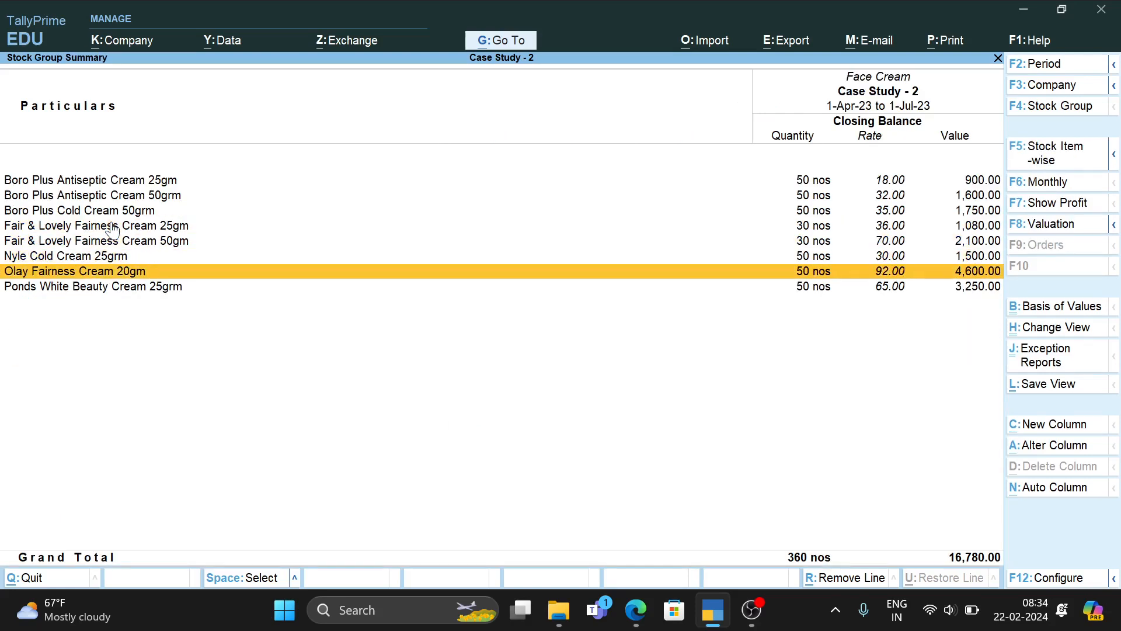
key("Up")
key("Up")
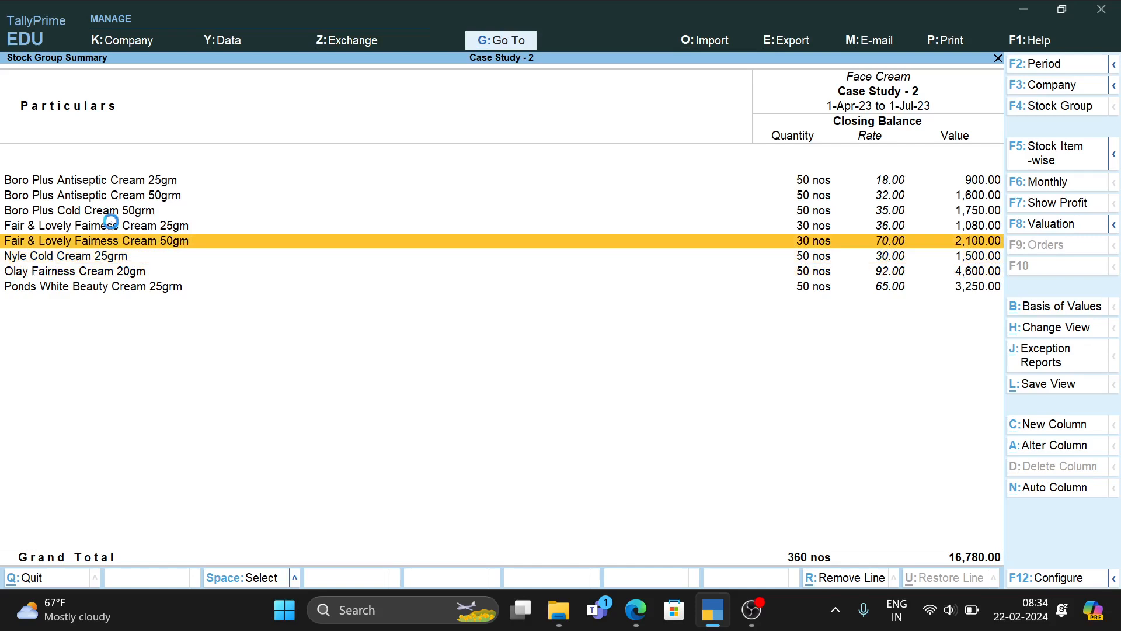
key("Return")
key("Escape")
View the monthly stock summary of Olay Fairness Cream 20gm, and return to the Gateway of Tally
key("Down")
key("Down")
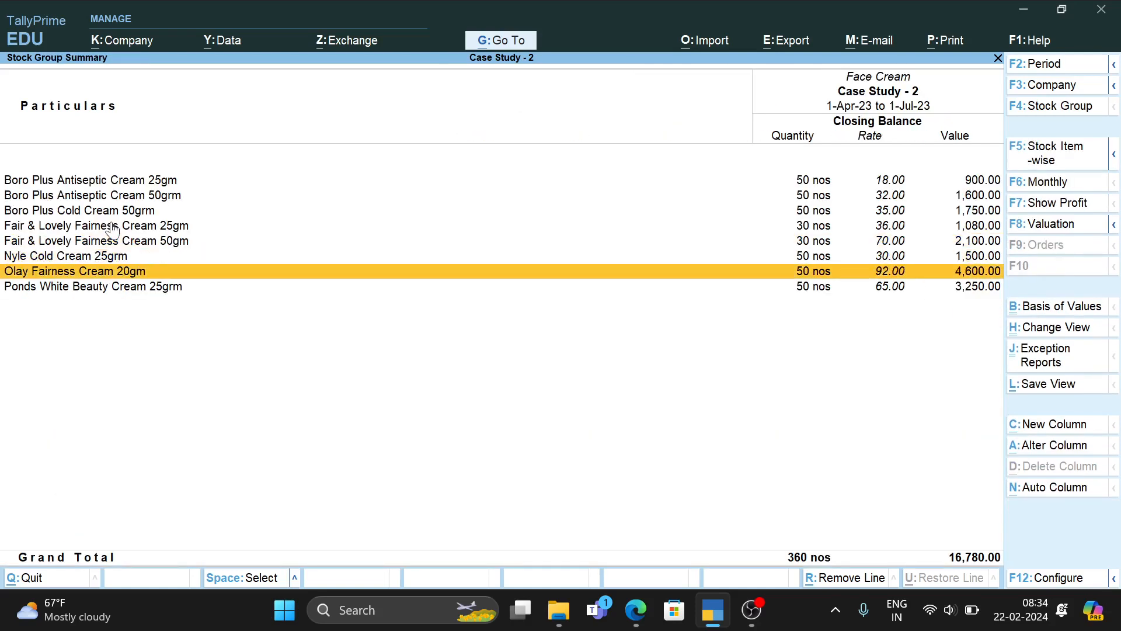
key("Return")
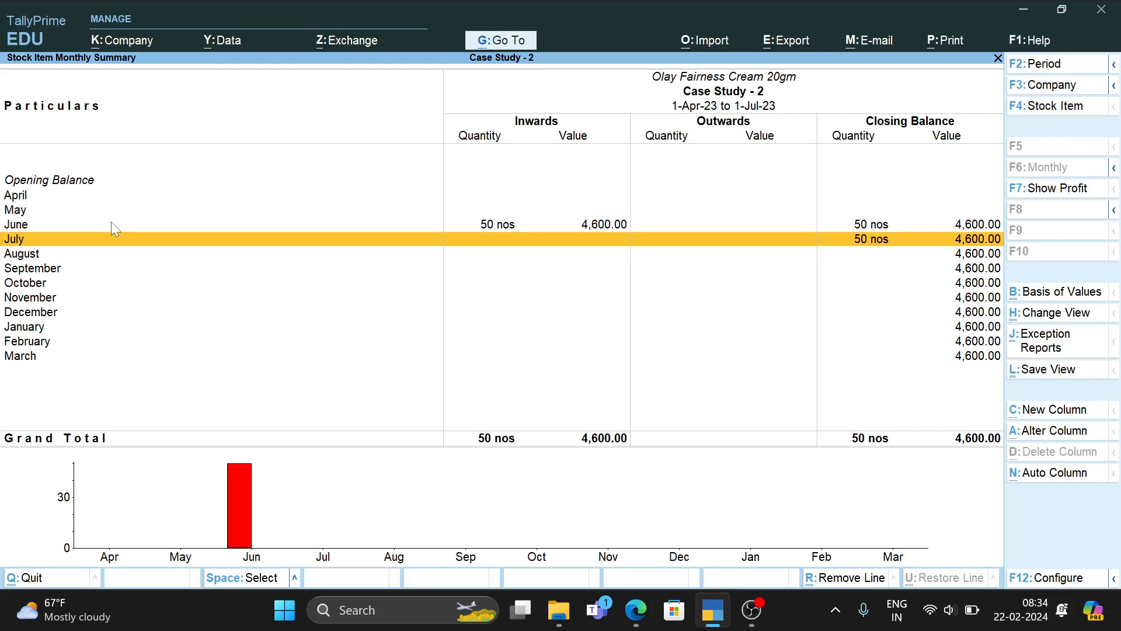
key("Escape")
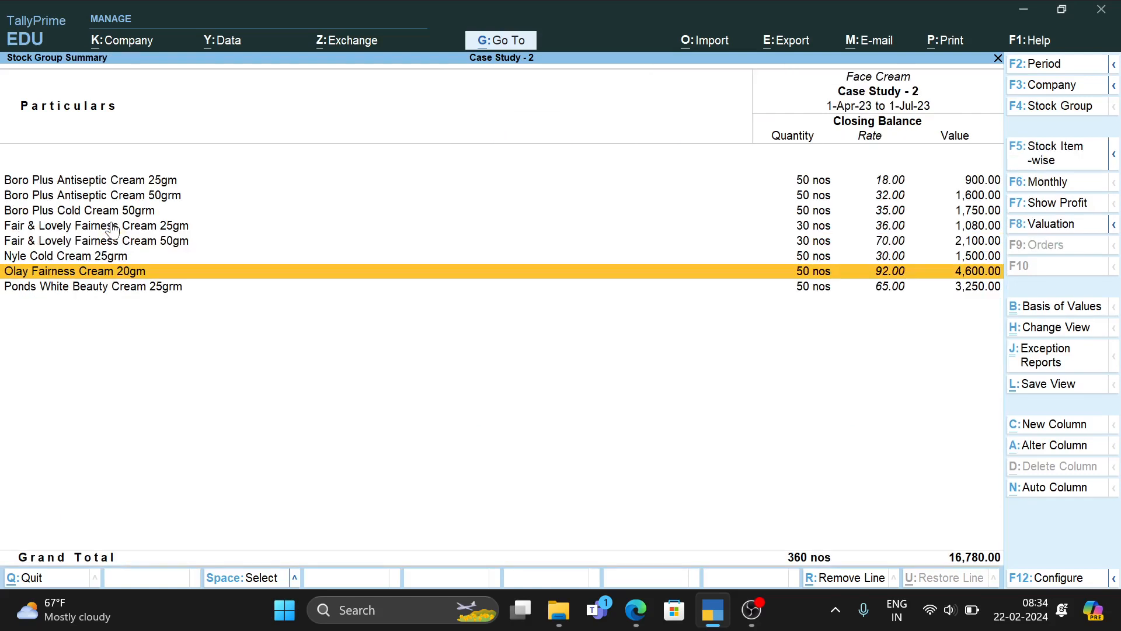
key("Escape")
key("Escape")
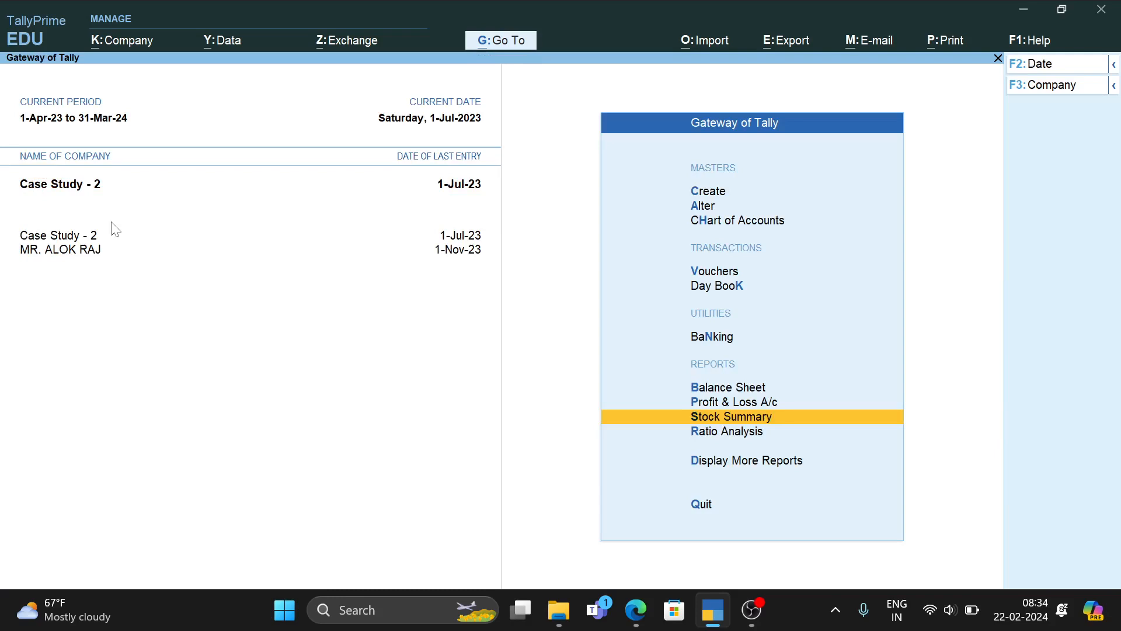
Open voucher entry, and read transactions 33 and 34 in the Case Study 2 Question PDF before returning to TallyPrime
key("v")
key("alt+Tab")
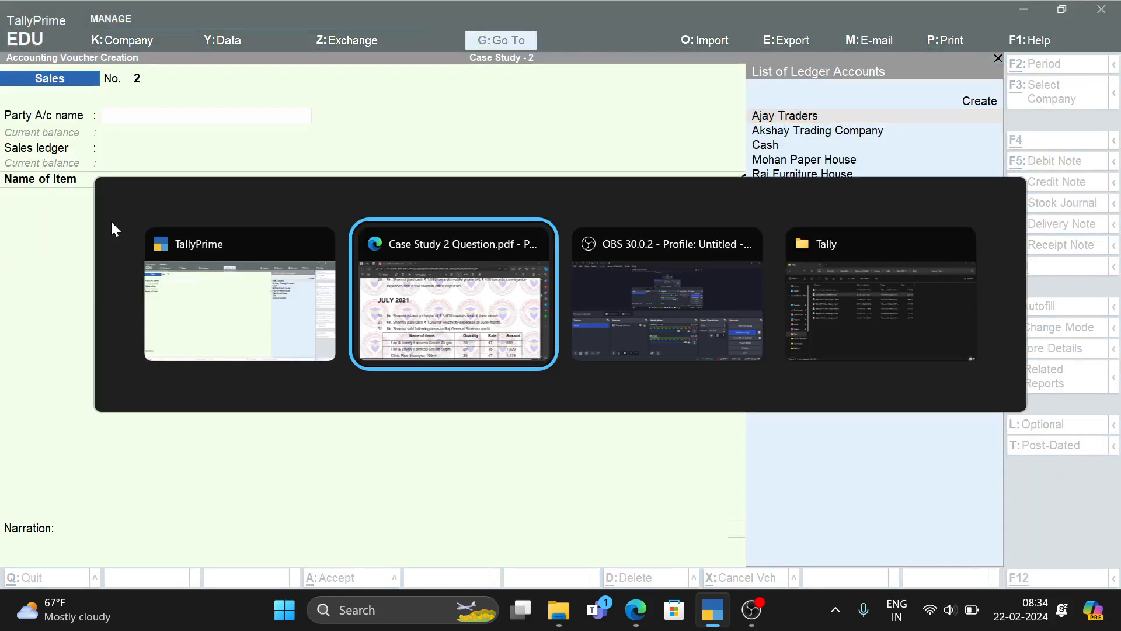
key("alt+Tab")
key("alt+Tab")
key("alt+Tab")
key("alt+Tab")
scroll(540, 334, "down", 3)
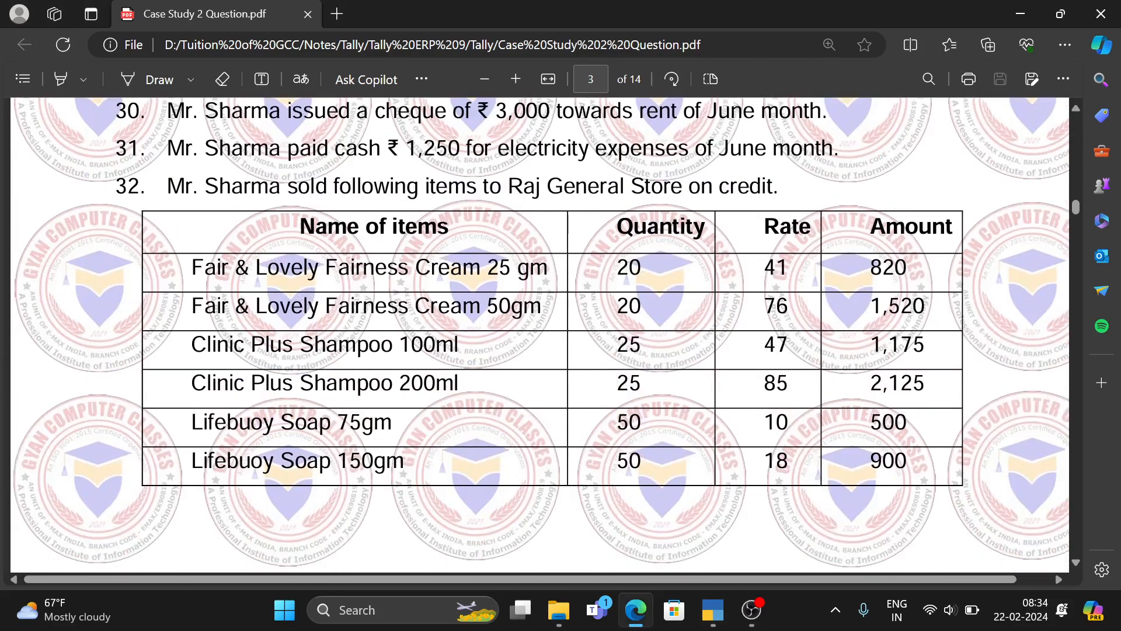
scroll(540, 335, "down", 10)
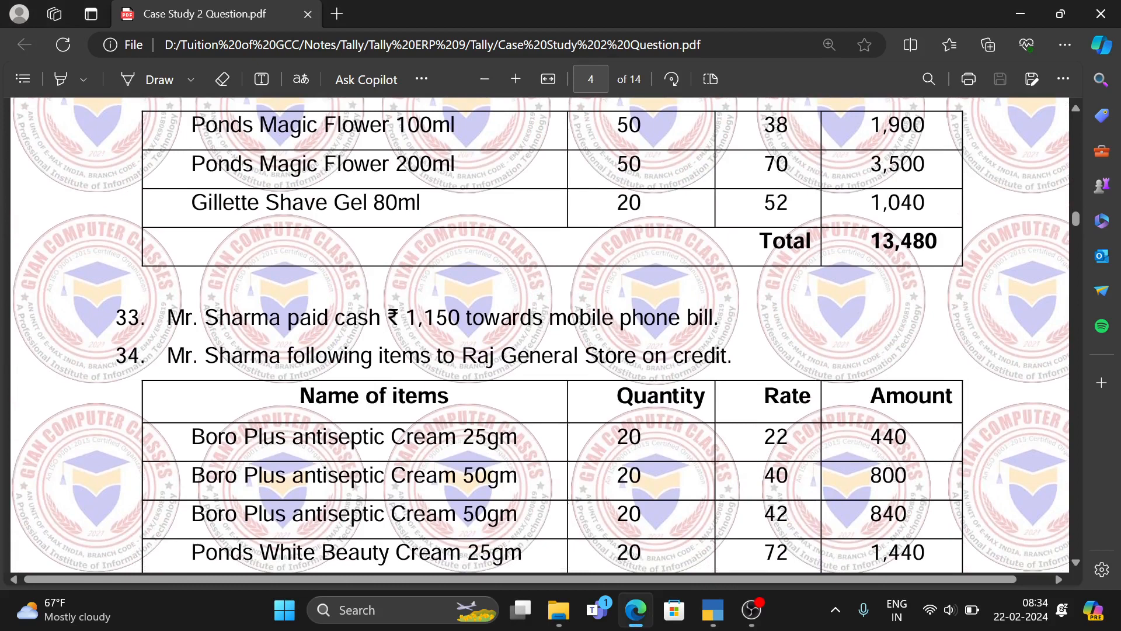
key("alt+Tab")
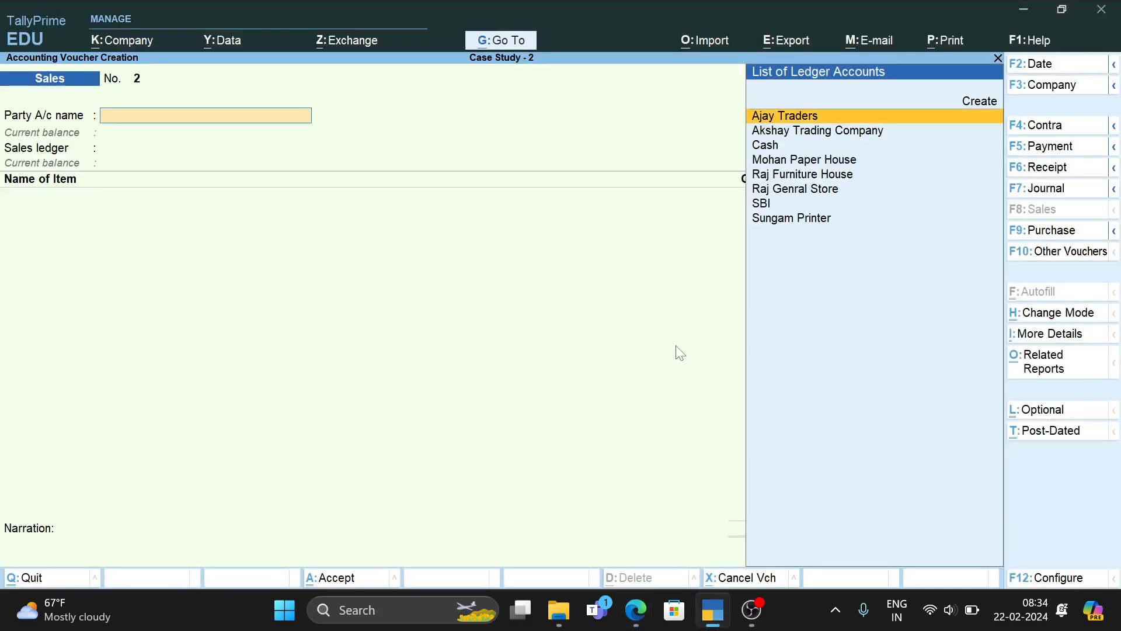
Record a payment voucher for Telephone Expenses of 1,050 paid from Cash, and save it
key("F5")
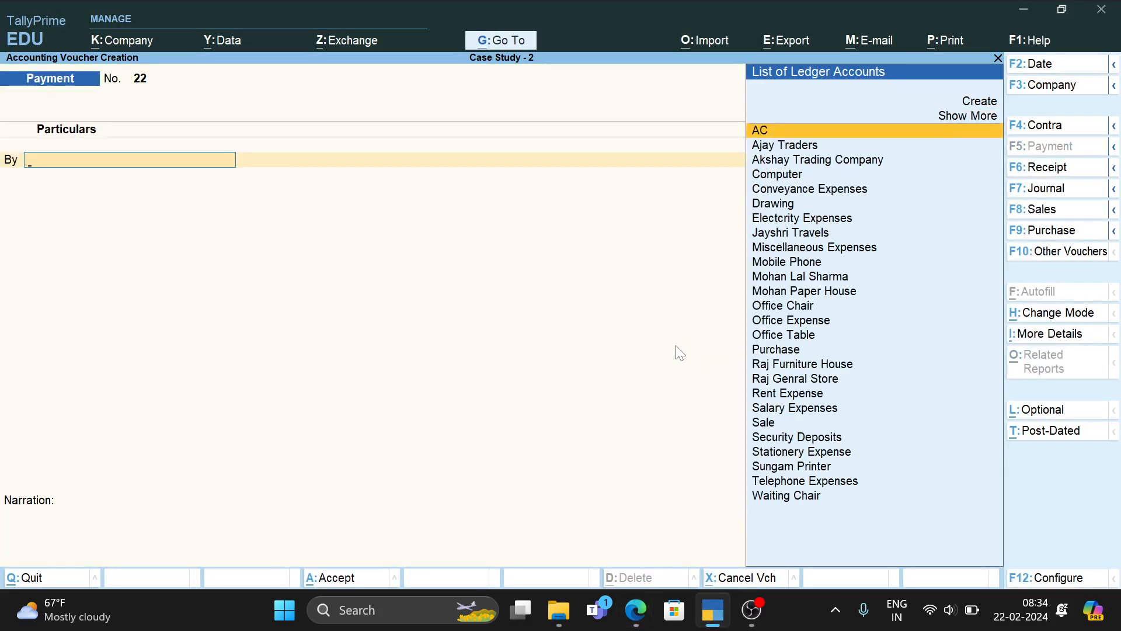
type("Te")
key("Return")
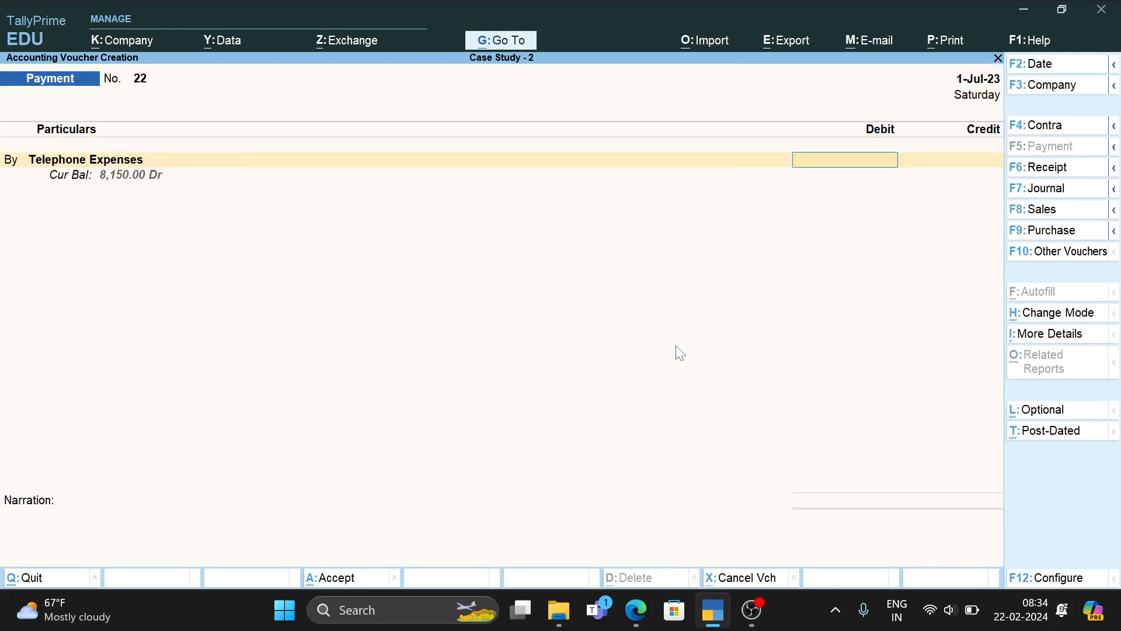
type("1,")
type("050")
key("Return")
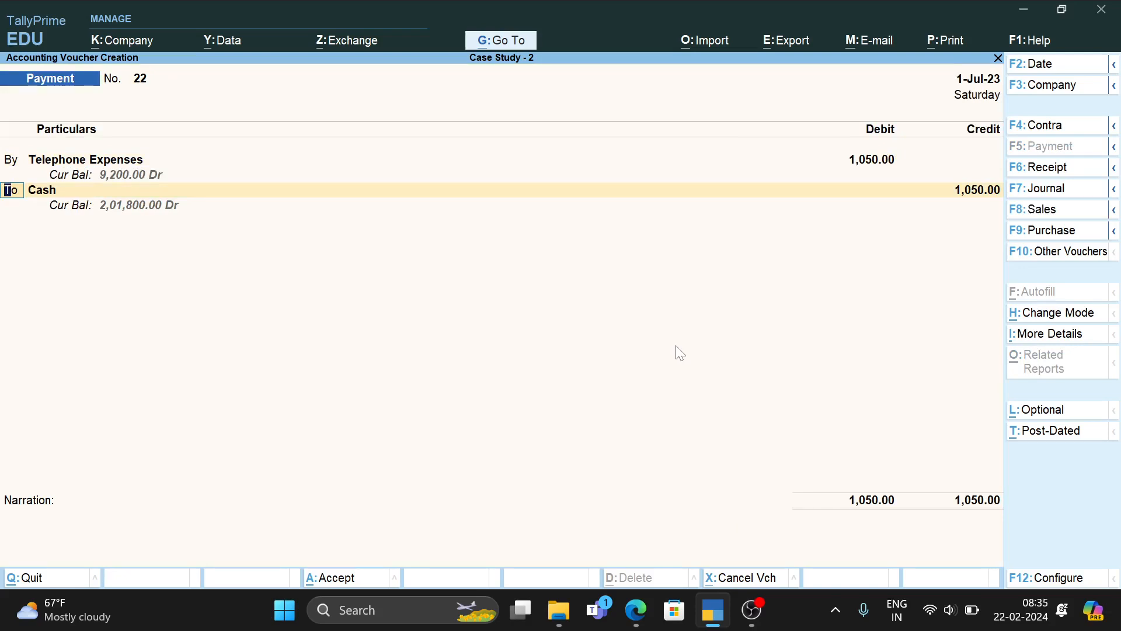
key("ctrl+a")
Review the item table of transaction 34 in the case study PDF, and set the voucher date in TallyPrime to 1-Jul-23
key("alt+Tab")
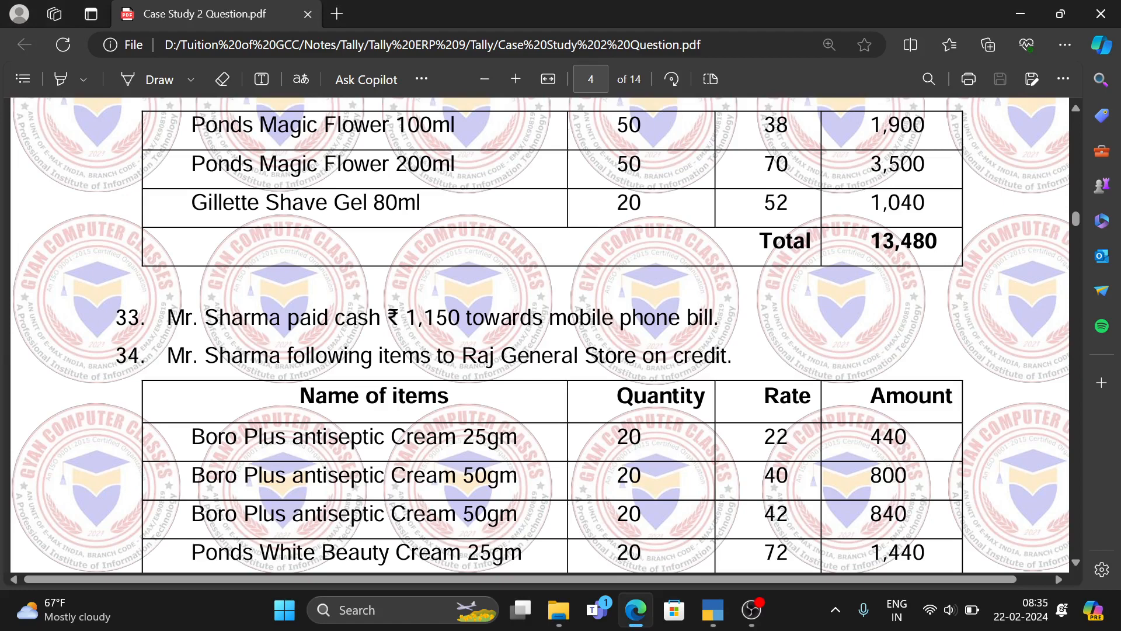
scroll(540, 335, "down", 3)
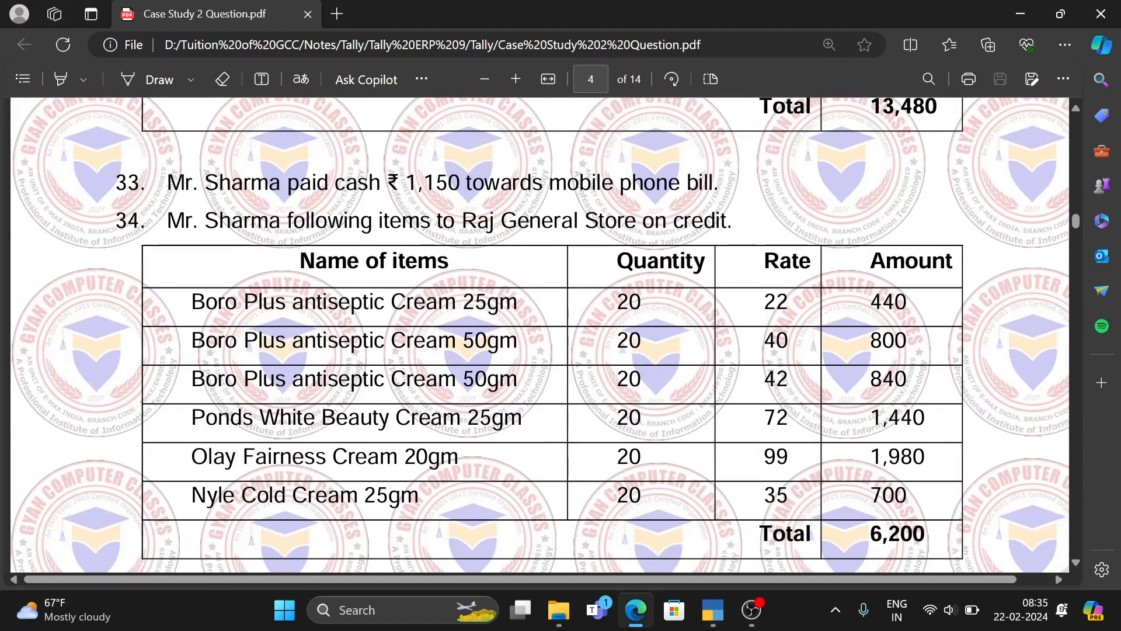
scroll(669, 348, "up", 2)
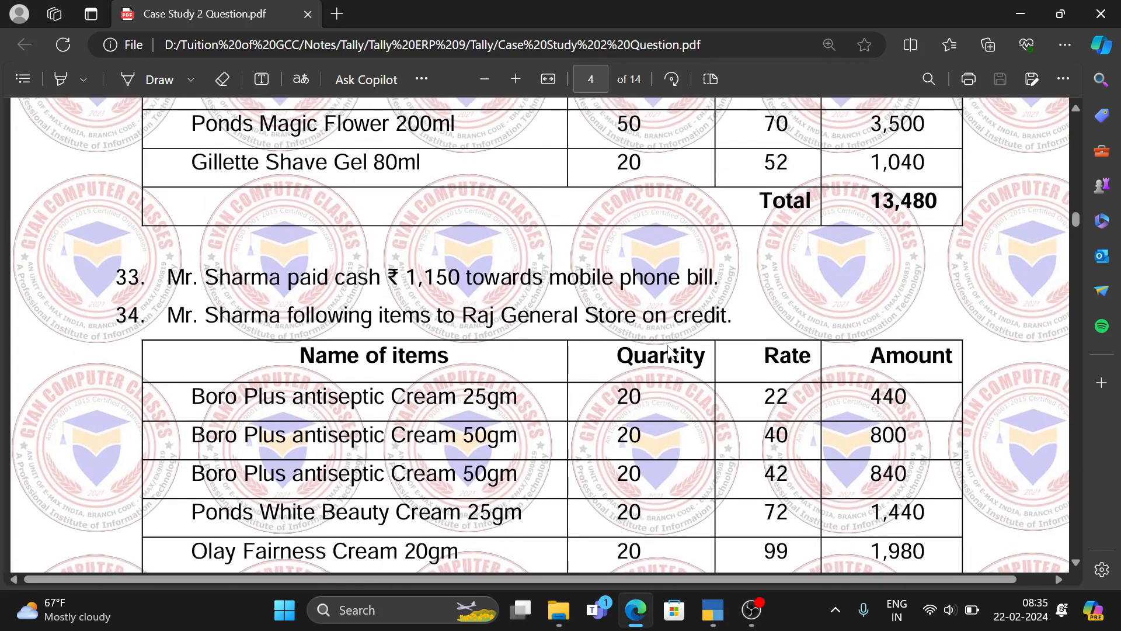
scroll(669, 349, "down", 3)
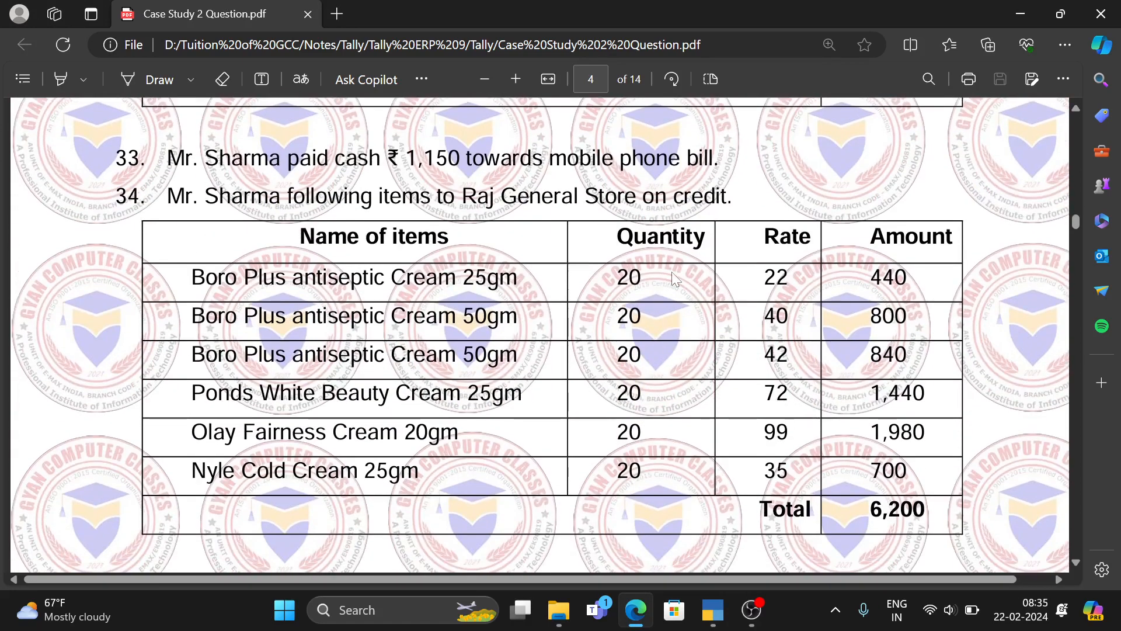
key("alt+Tab")
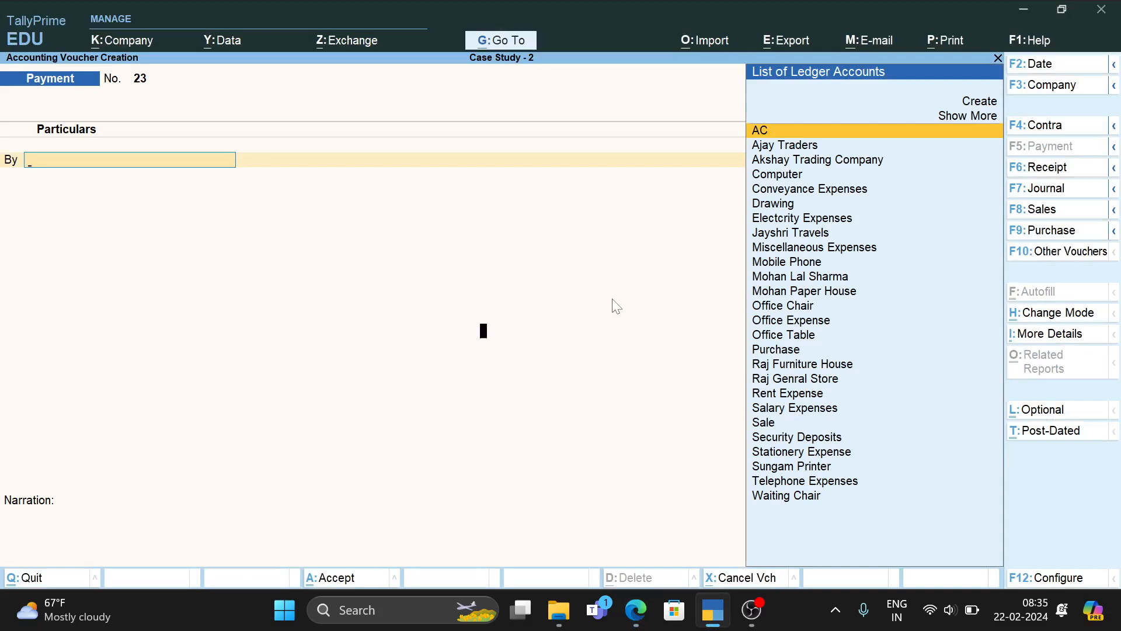
key("F2")
type("1-")
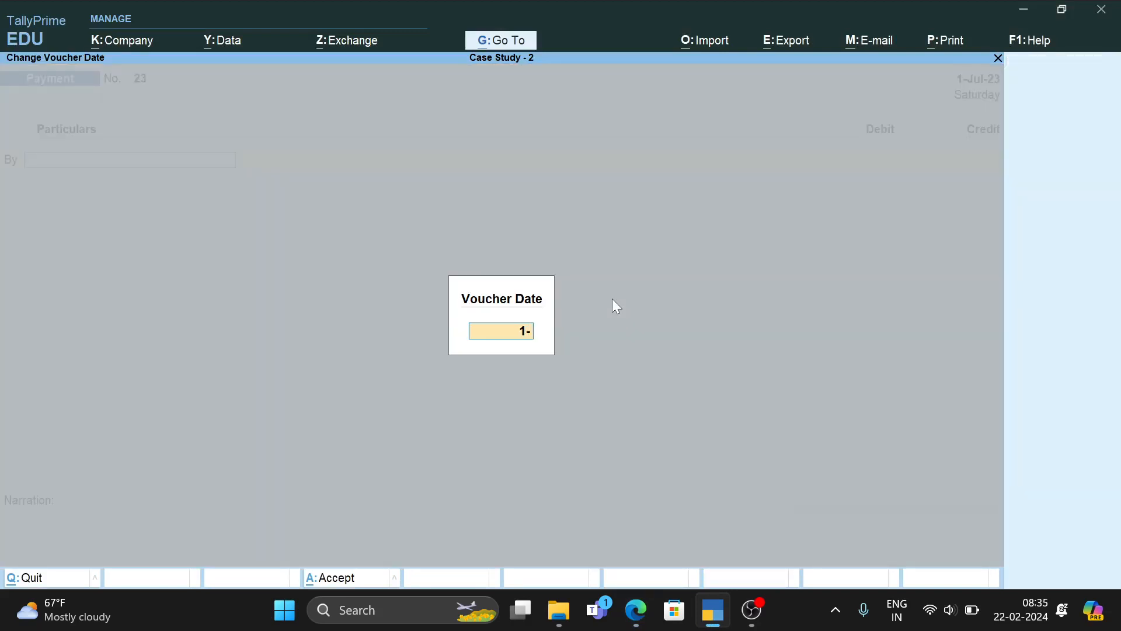
type("7")
key("Return")
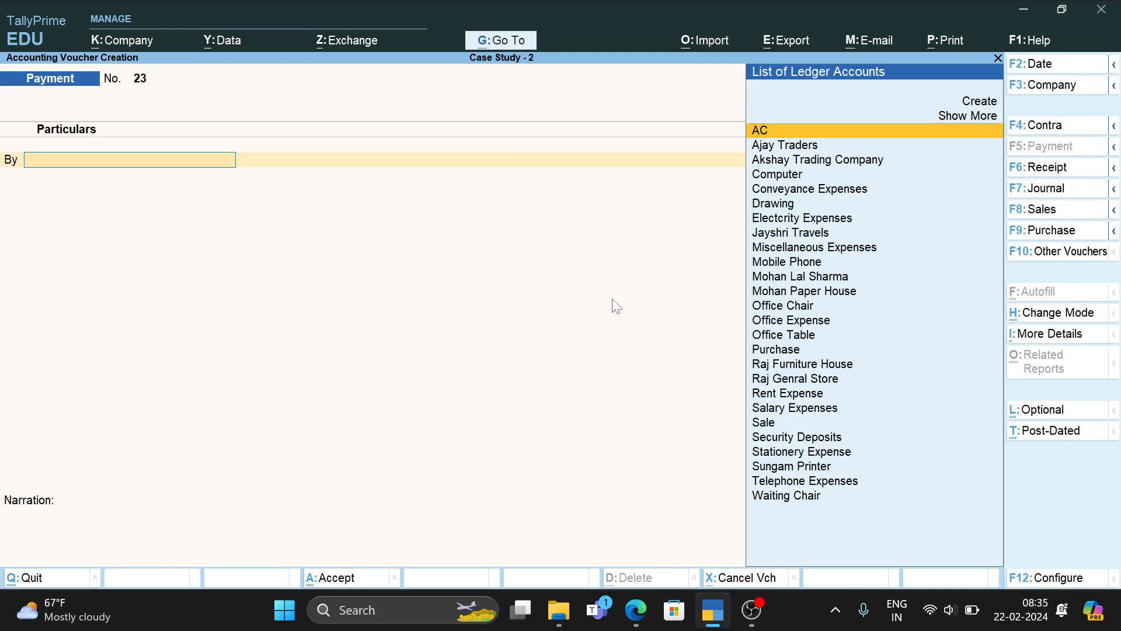
Start a sales voucher for Raj Genral Store, leaving the dispatch and party details as they are, with Sale as the sales ledger
key("F8")
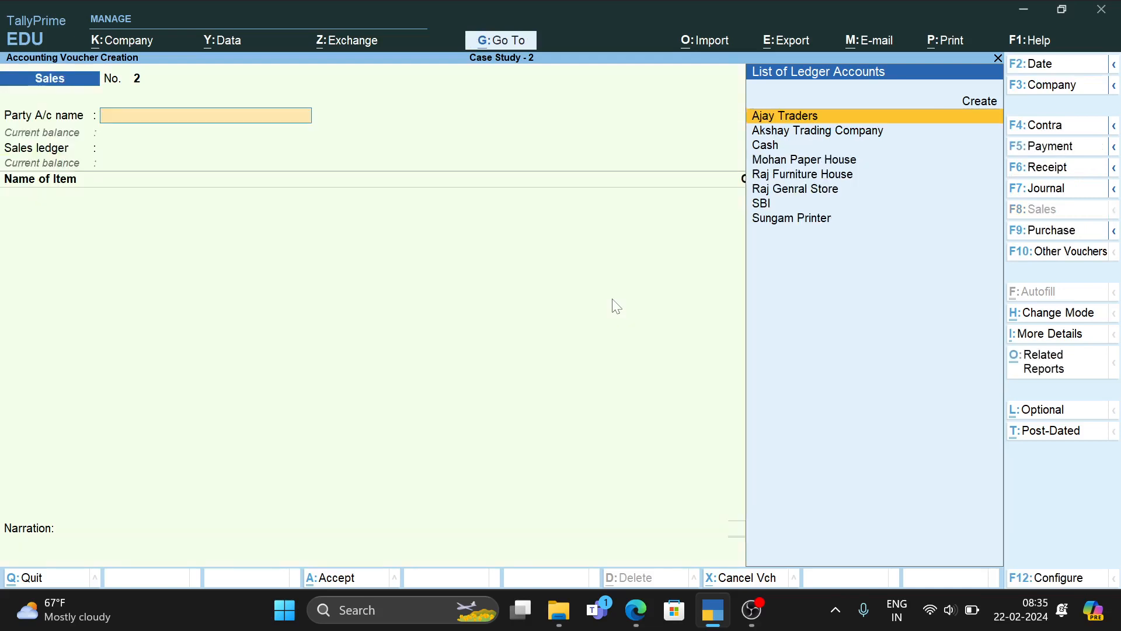
type("Raj")
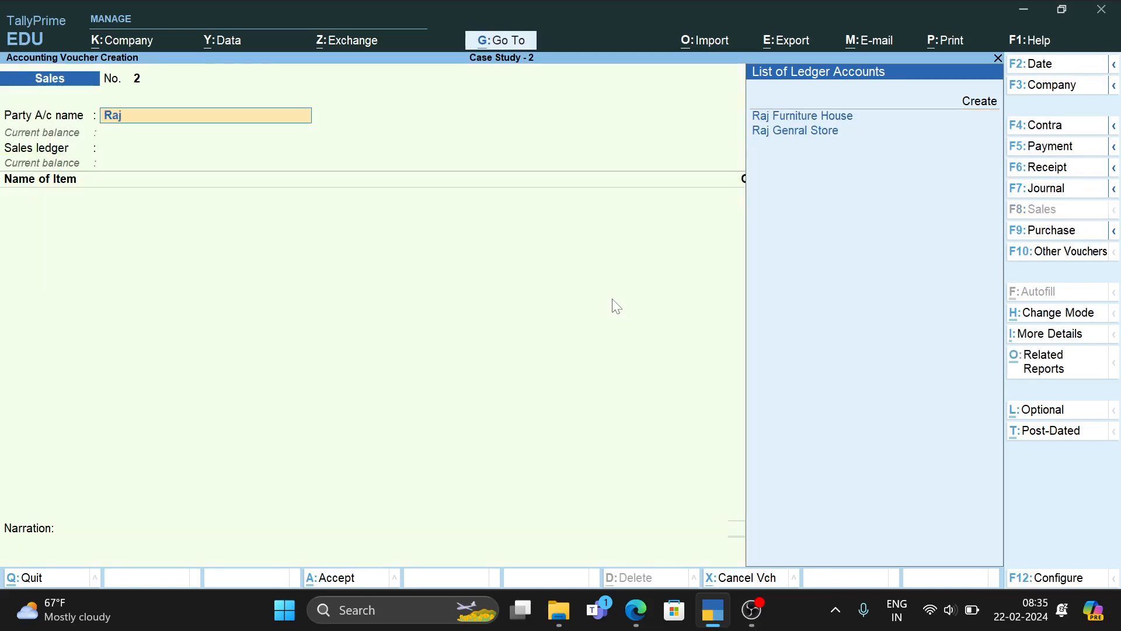
key("Down")
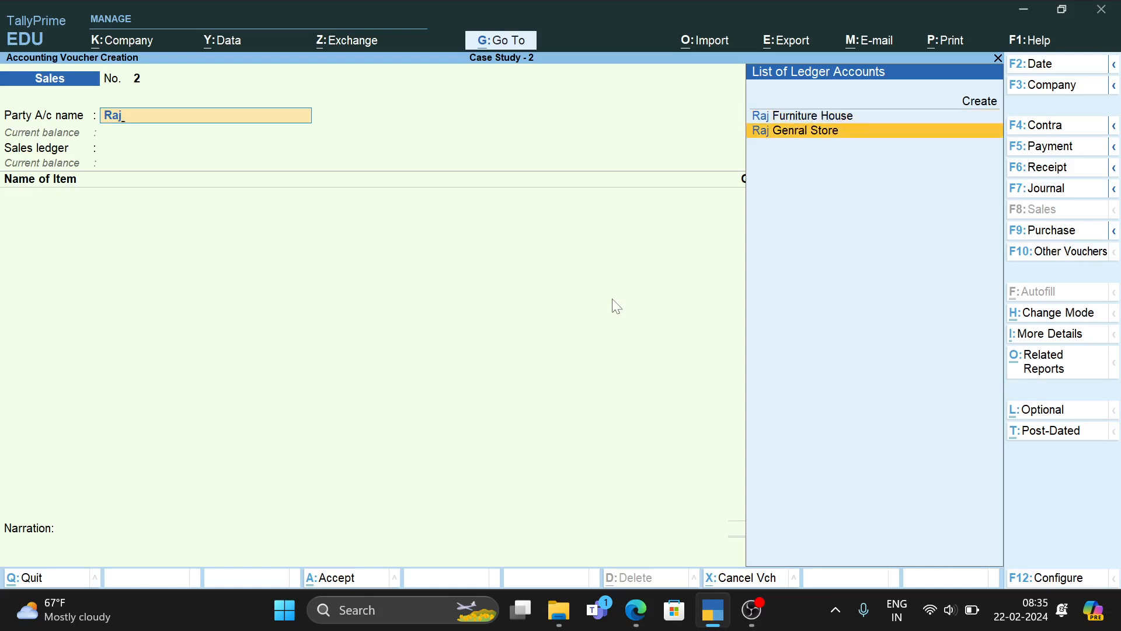
key("Return")
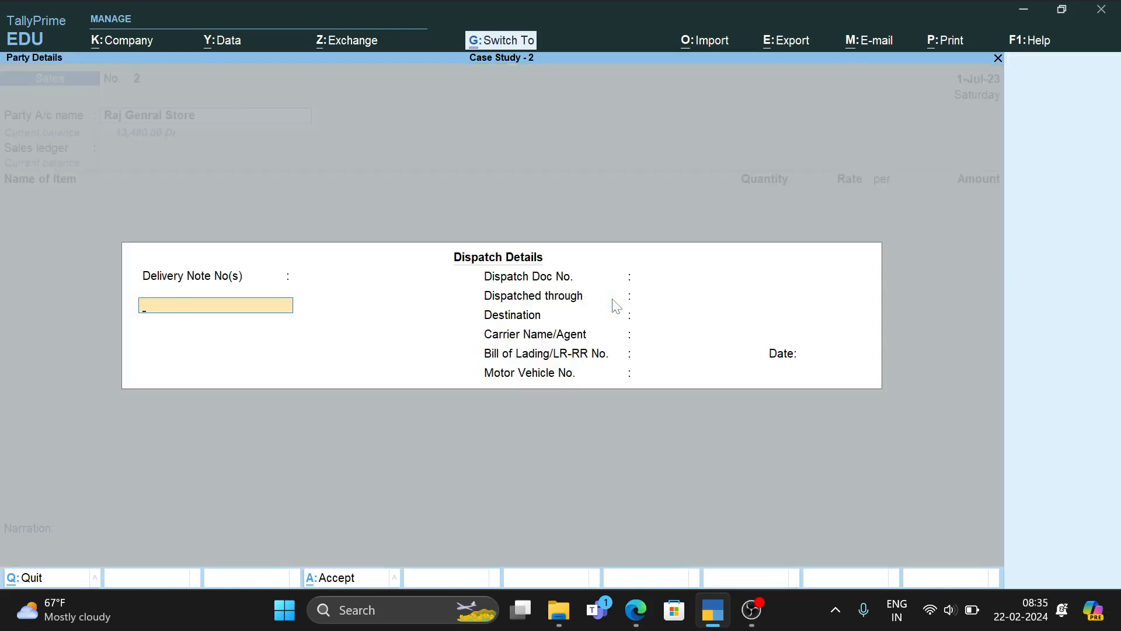
key("ctrl+a")
key("ctrl+a")
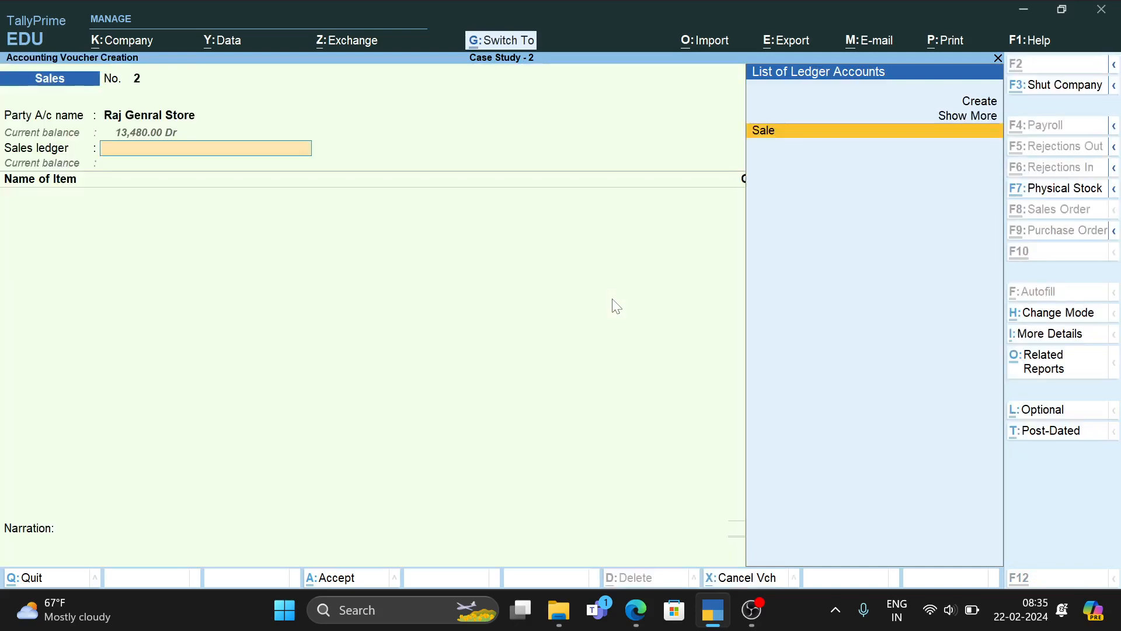
key("Return")
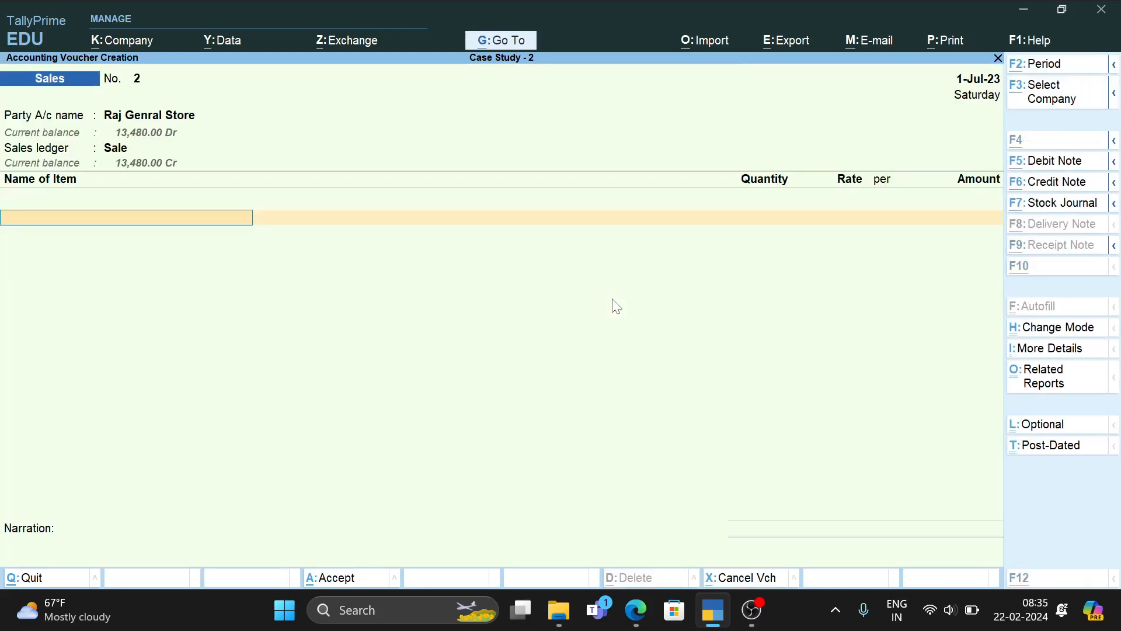
Add Boro Plus Antiseptic Cream 25gm to the sales voucher with quantity 20 nos at a rate of 22
key("alt+Tab")
key("alt+Tab")
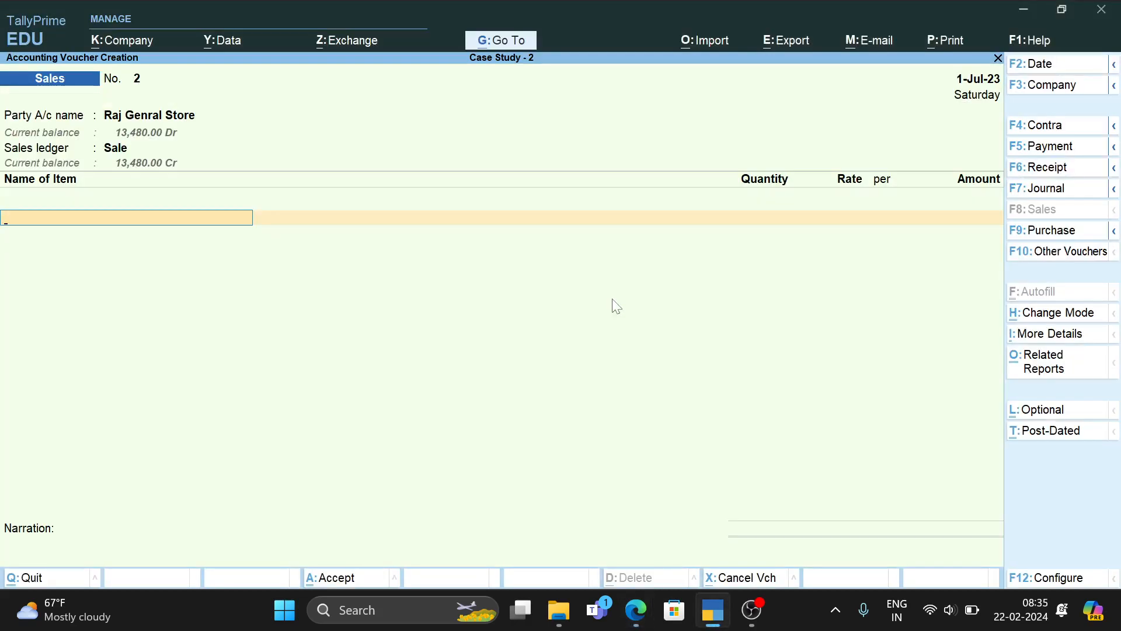
type("Boro")
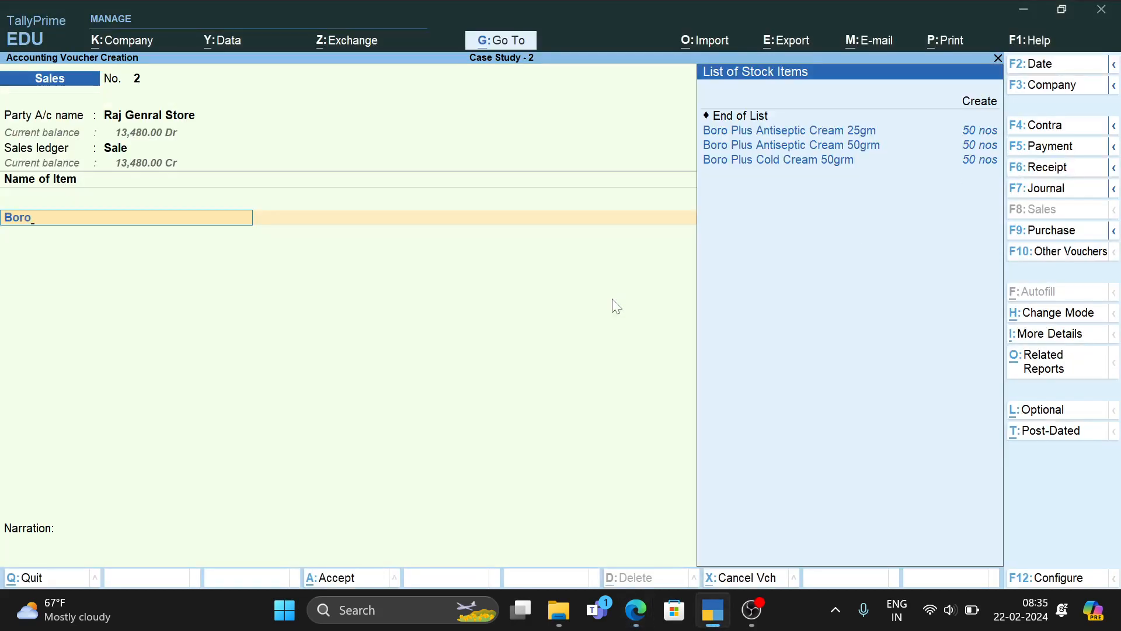
key("Return")
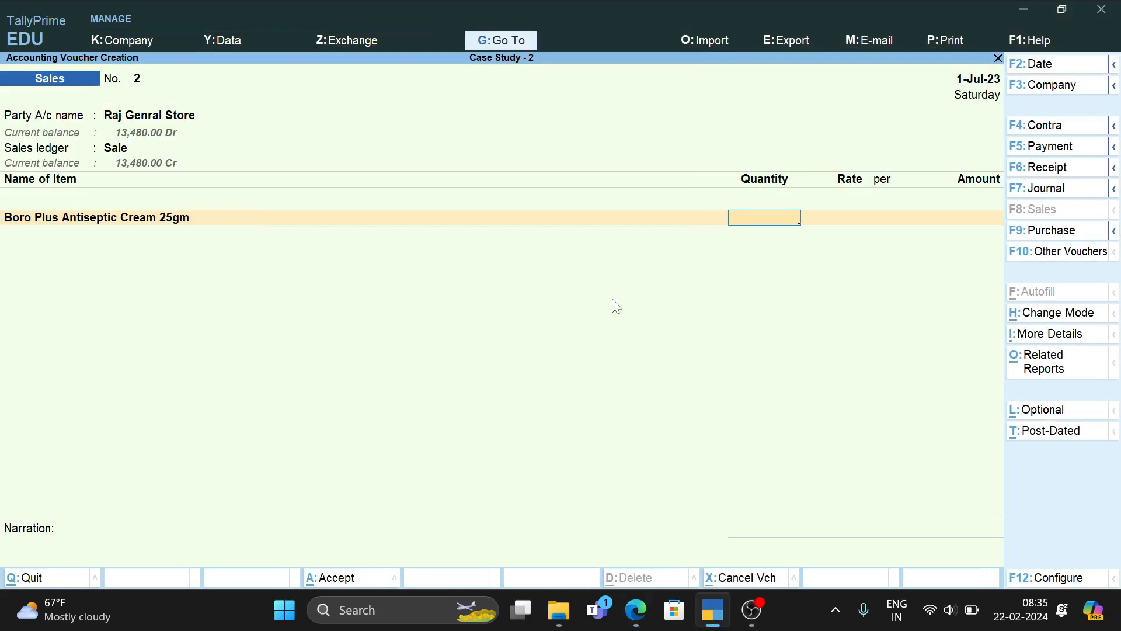
type("20")
key("Return")
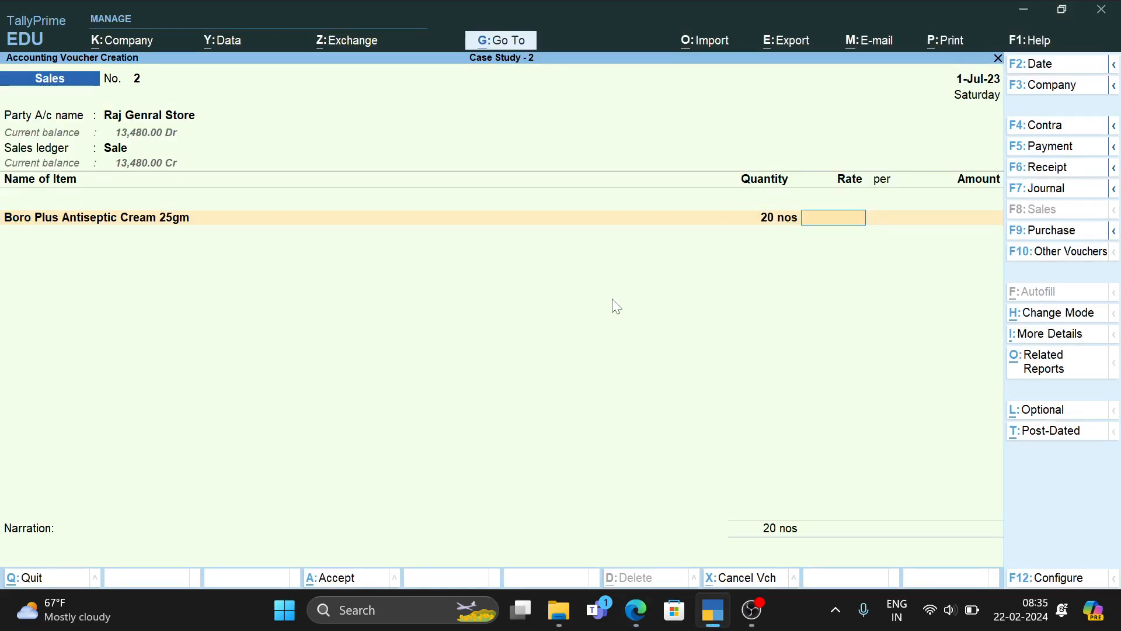
type("22")
key("Return")
key("ctrl")
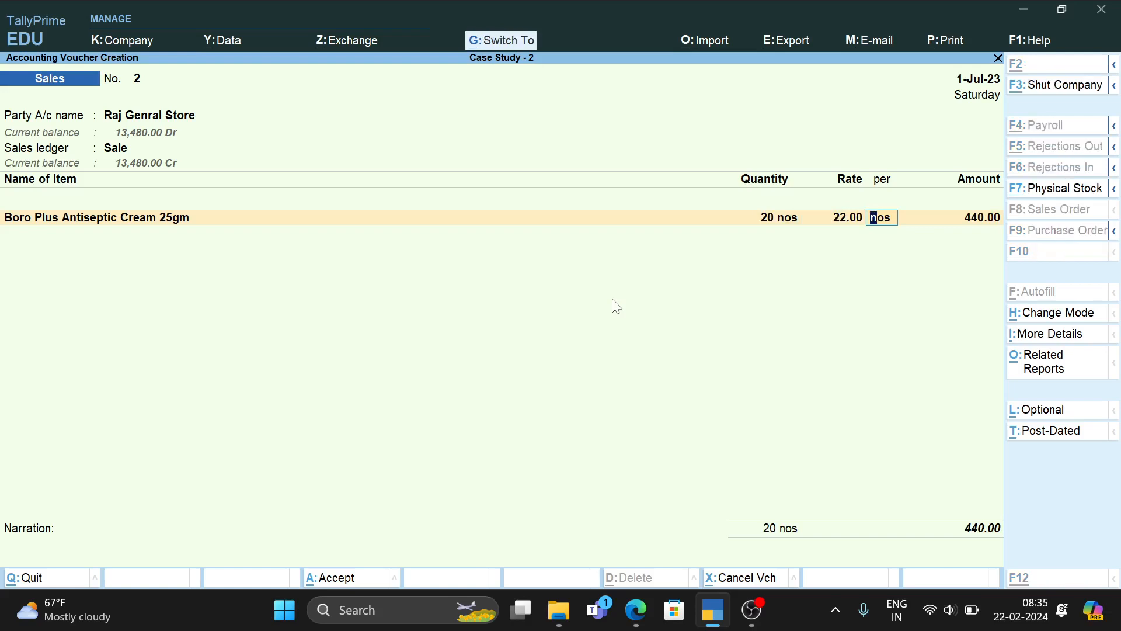
key("Return")
key("Return")
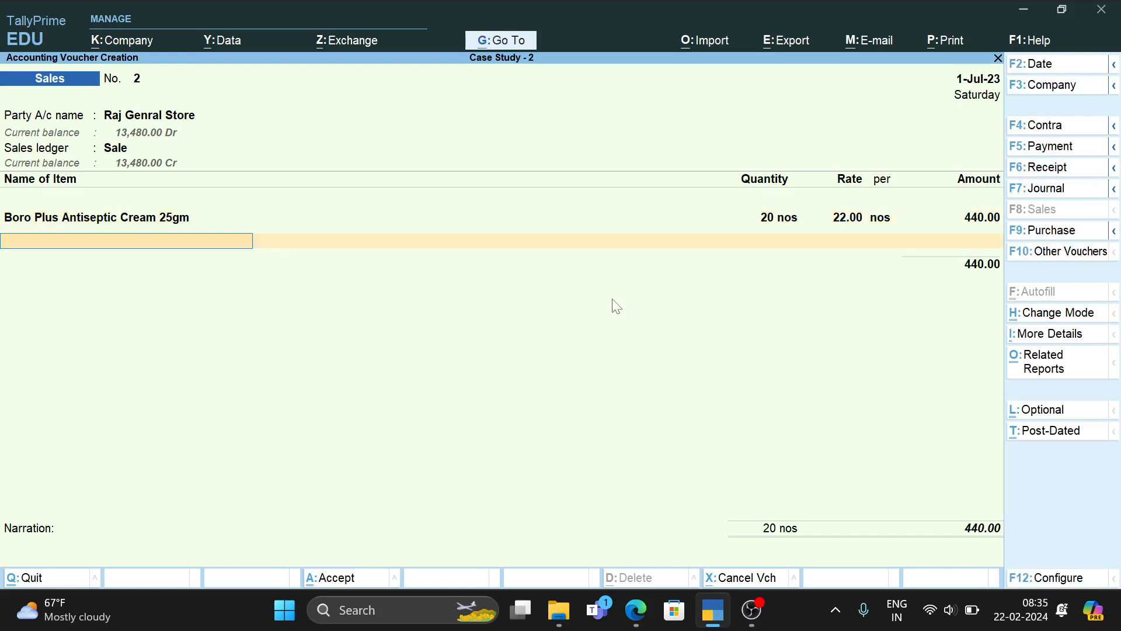
Add Boro Plus Antiseptic Cream 50grm to the sales voucher with quantity 20 nos at a rate of 40
type("b")
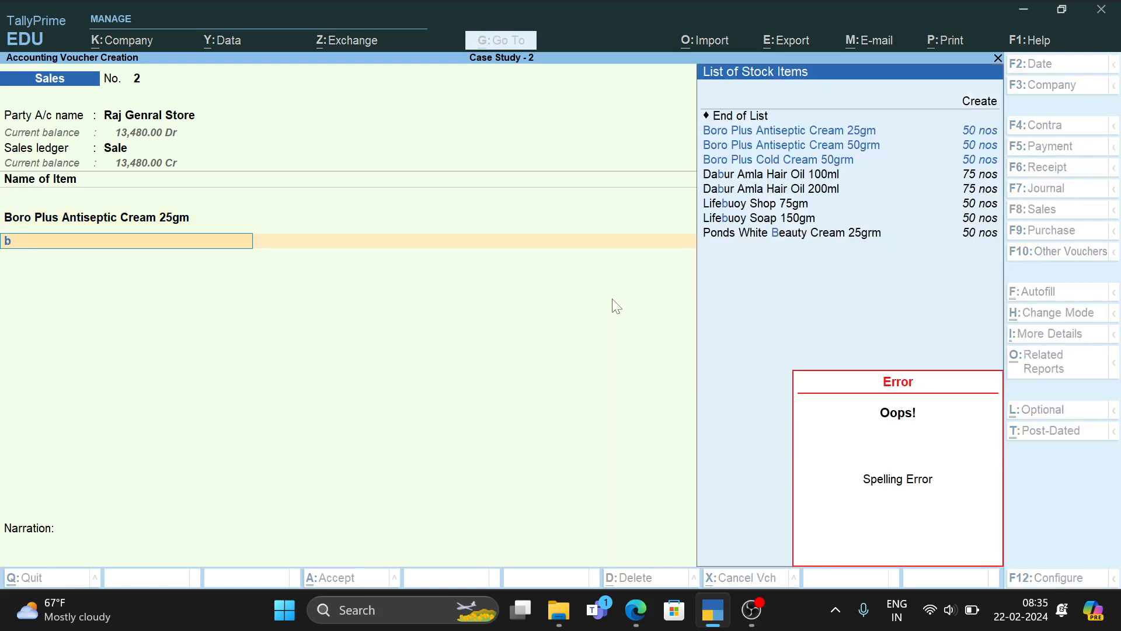
type("o")
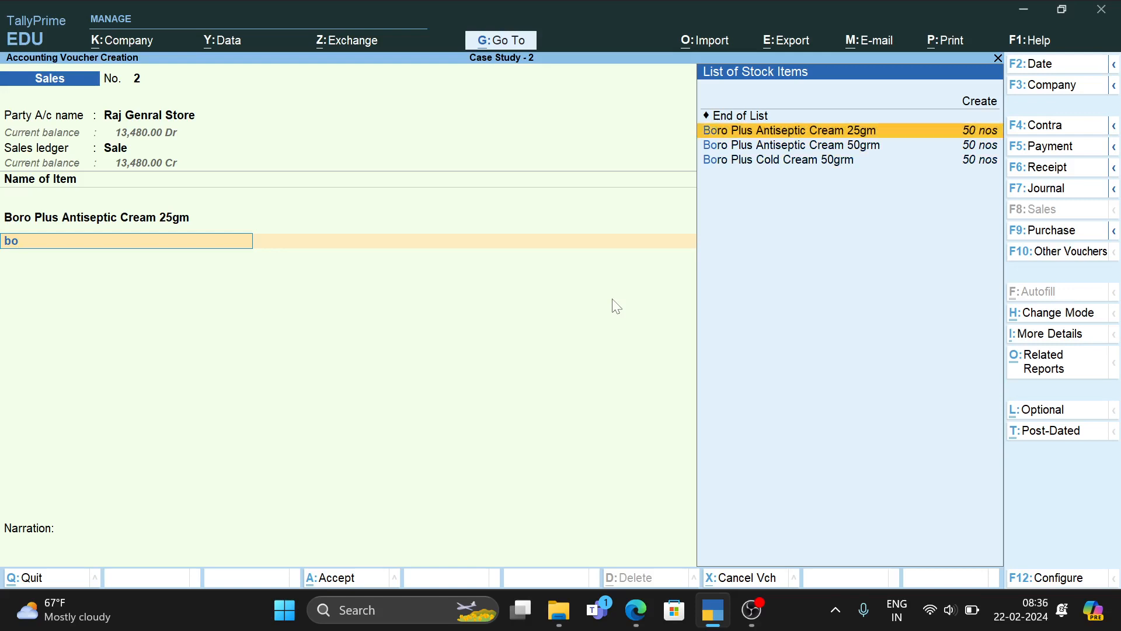
key("Down")
key("Return")
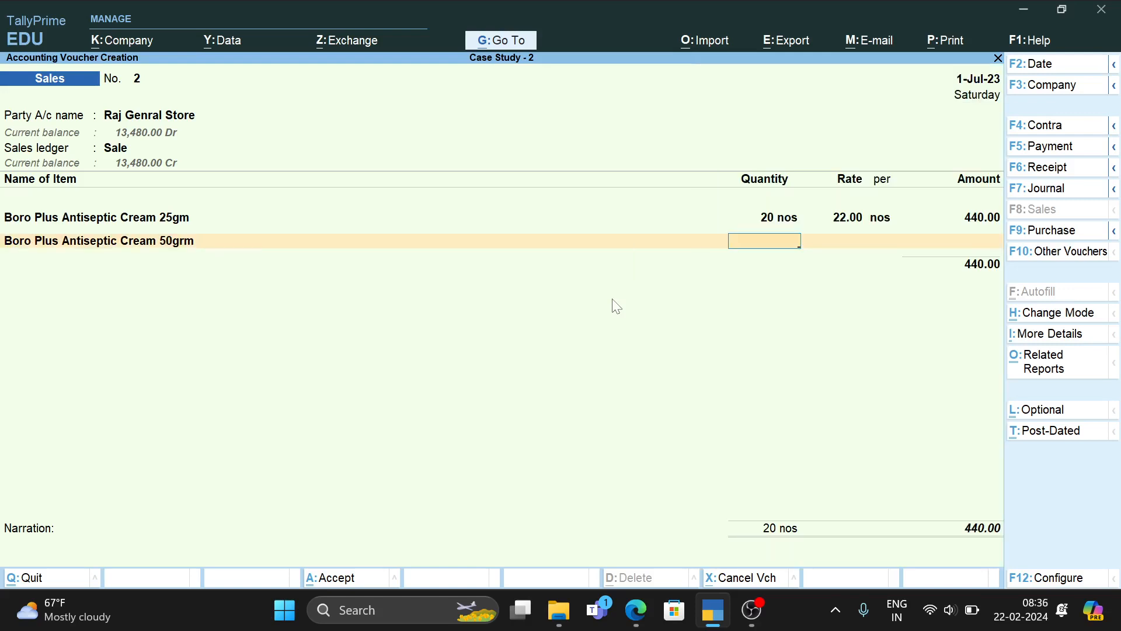
type("20")
key("Return")
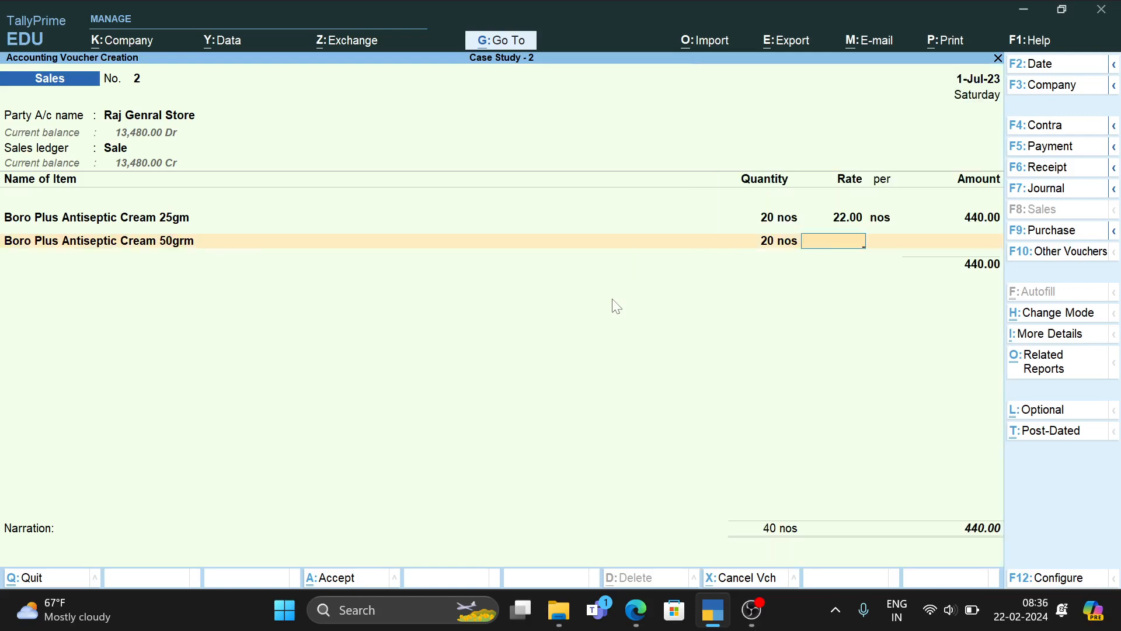
type("40")
key("Return")
key("Return")
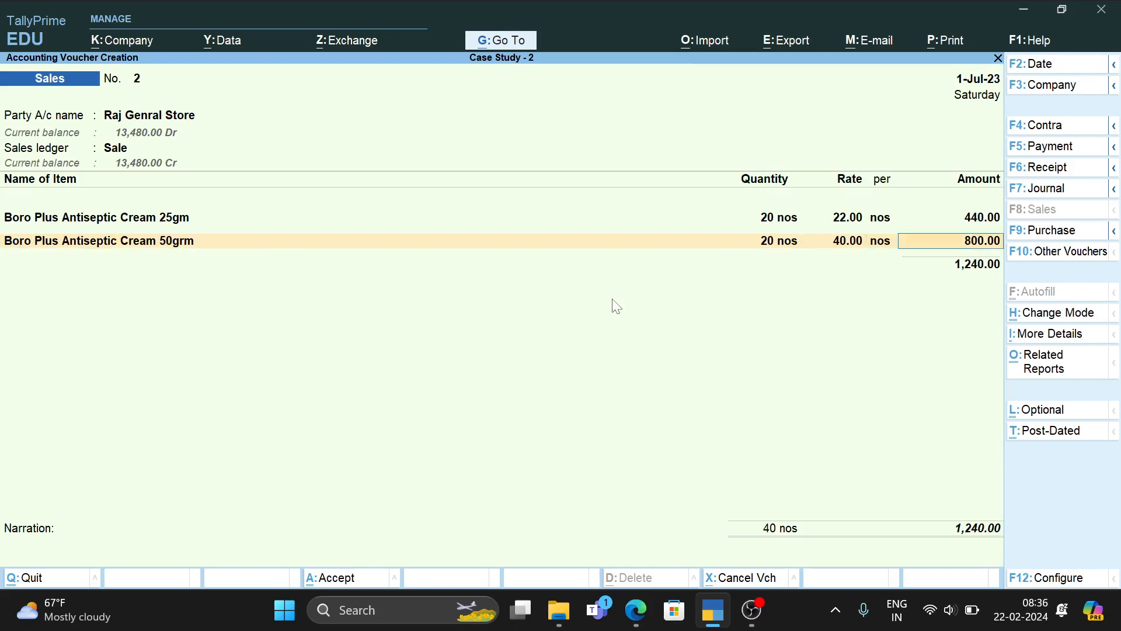
key("Return")
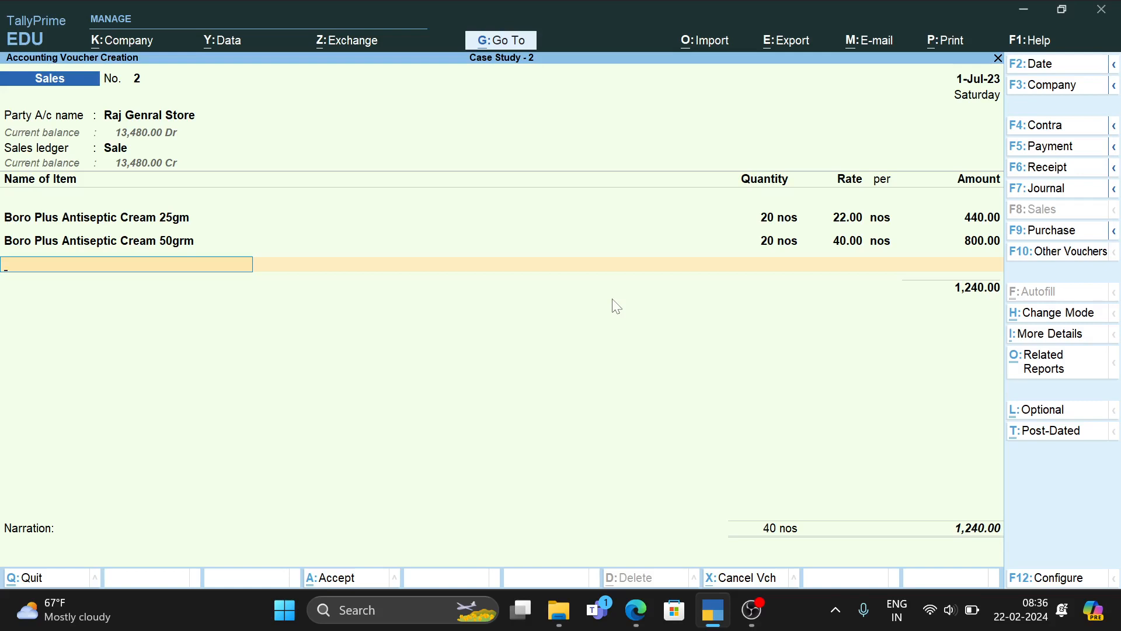
Add Boro Plus Cold Cream 50grm to the sales voucher with quantity 20 nos at a rate of 42
type("Bor")
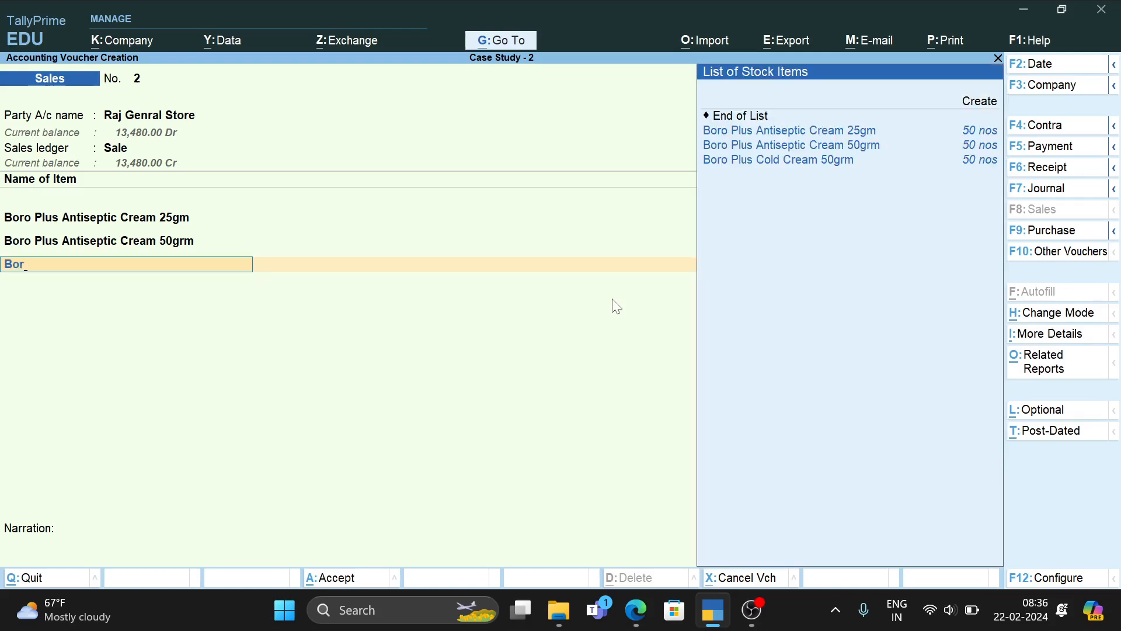
key("Down")
key("Down")
key("Down")
key("Return")
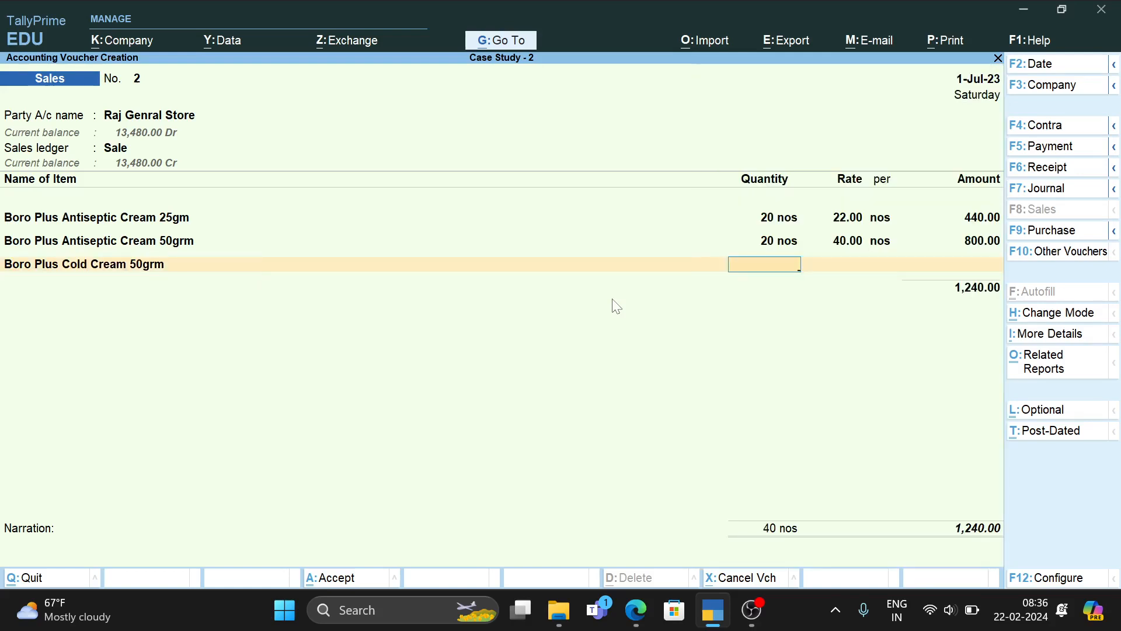
type("20")
key("Return")
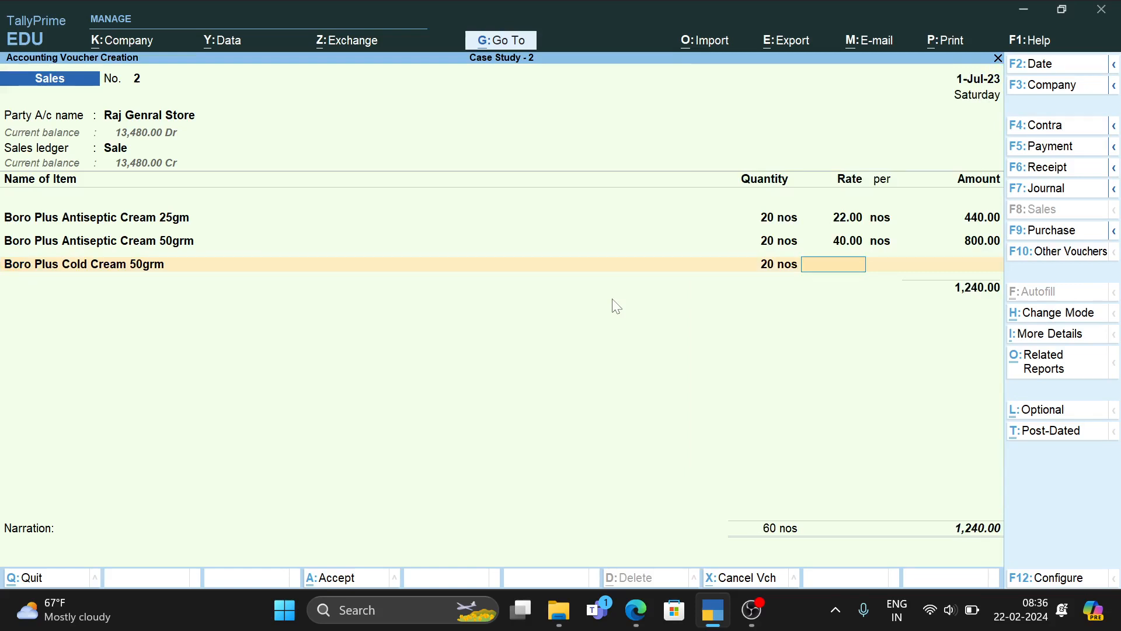
type("42")
key("Return")
key("Return")
key("Return")
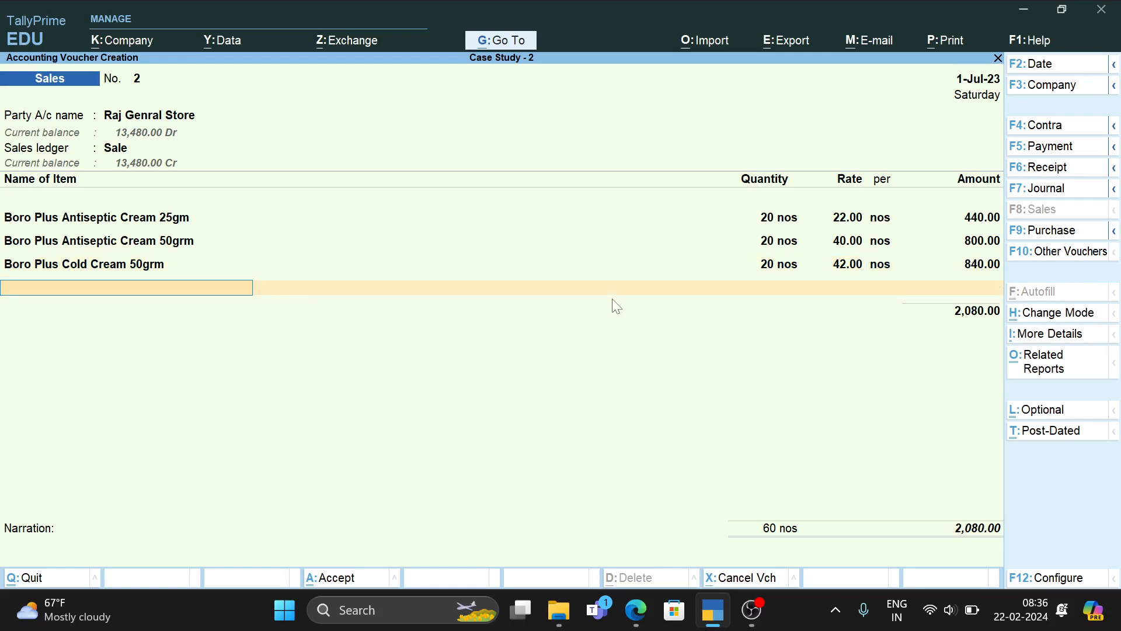
Add Ponds White Beauty Cream 25grm to the sales voucher with quantity 20 nos at a rate of 72
type("Po")
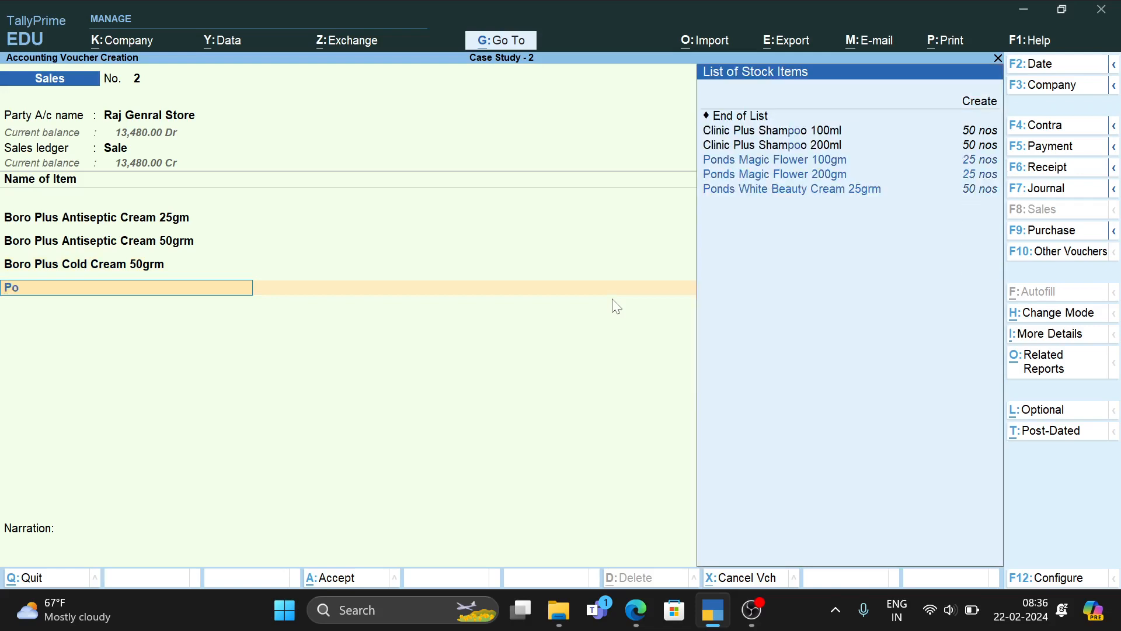
type("n")
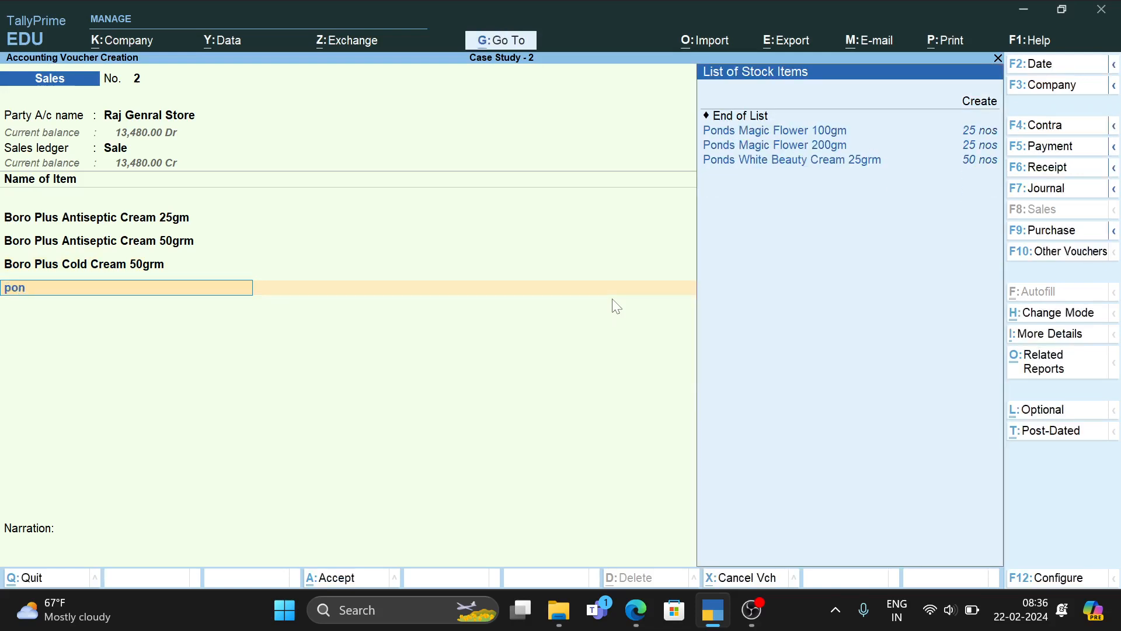
key("Down")
key("Down")
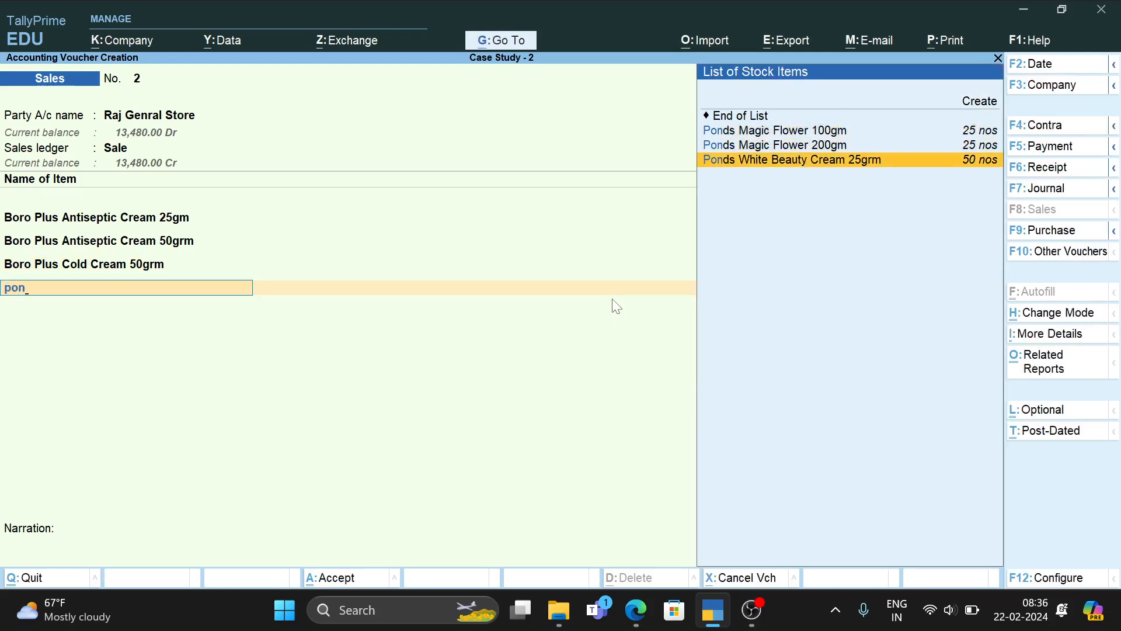
key("Return")
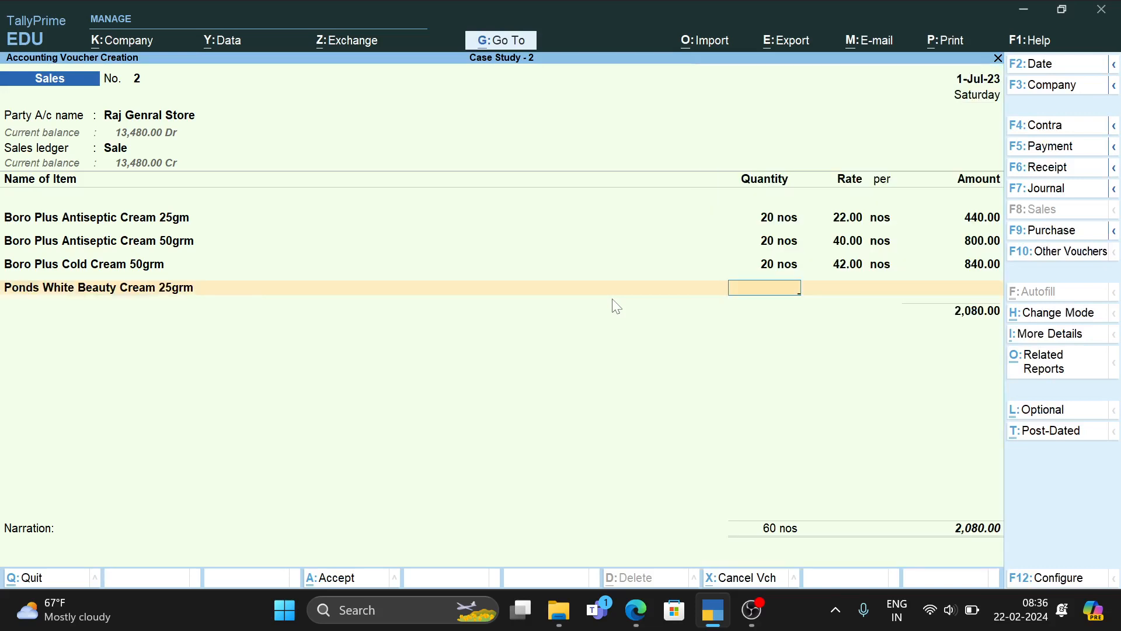
type("20")
key("Return")
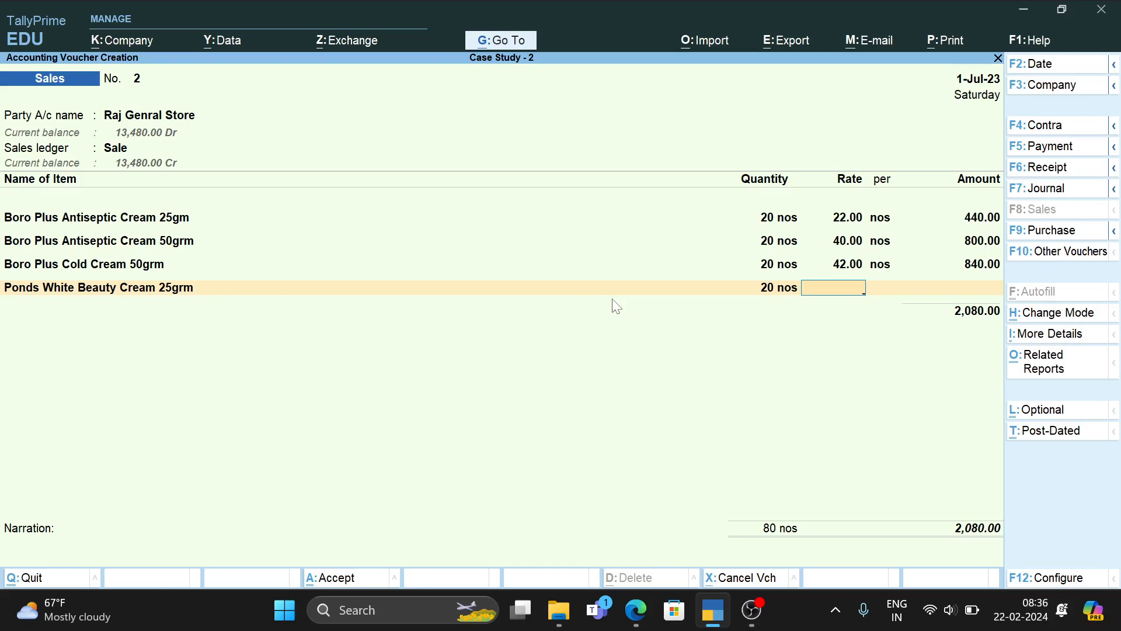
type("72")
key("Return")
key("Return")
key("Return")
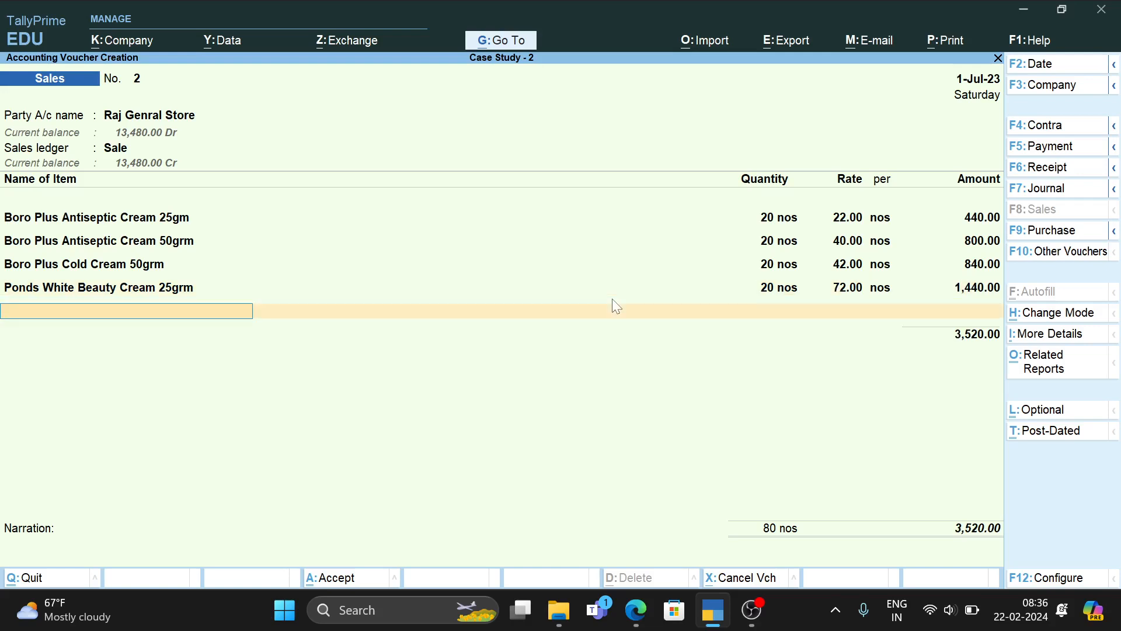
Add Olay Fairness Cream 20gm to the sales voucher with quantity 20 nos at a rate of 99
type("Ol")
key("Return")
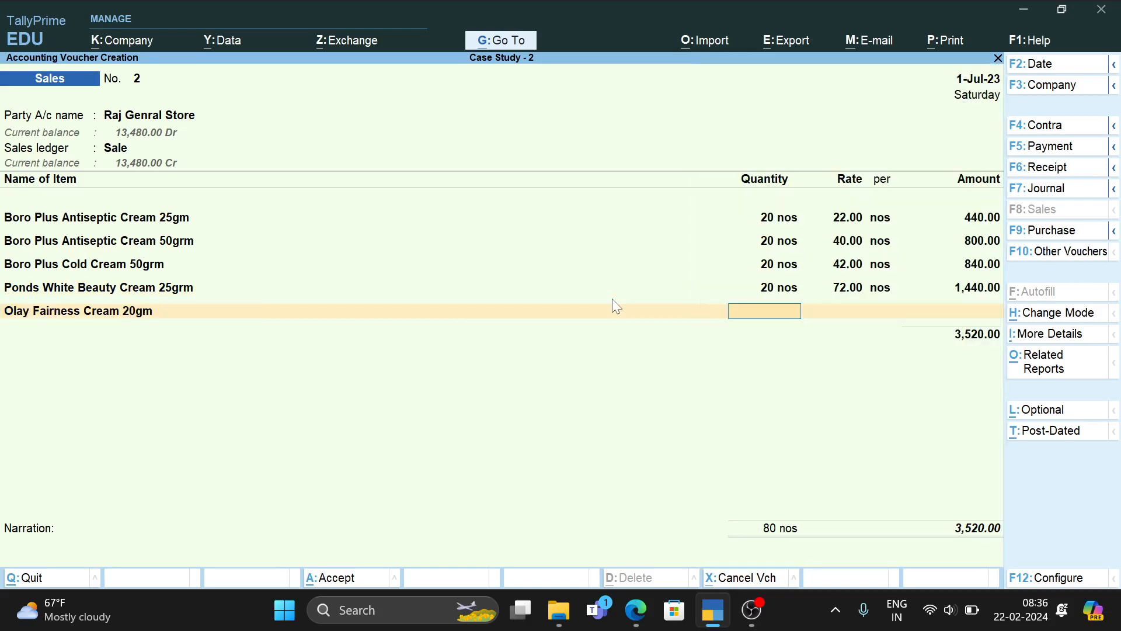
type("20")
key("Return")
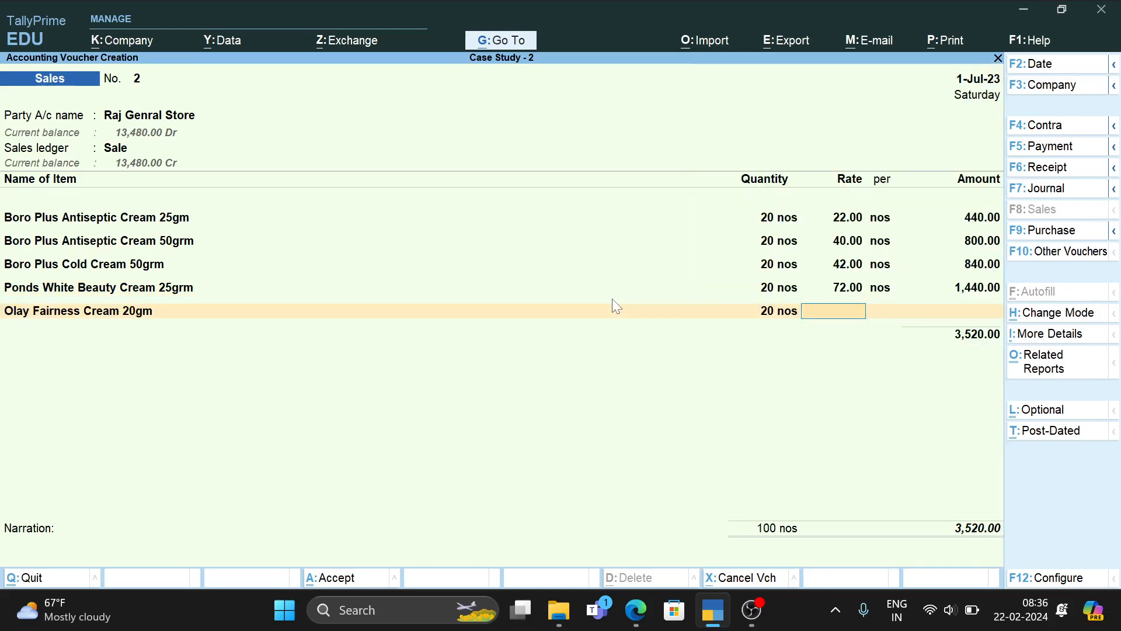
type("99")
key("Return")
key("Return")
key("Return")
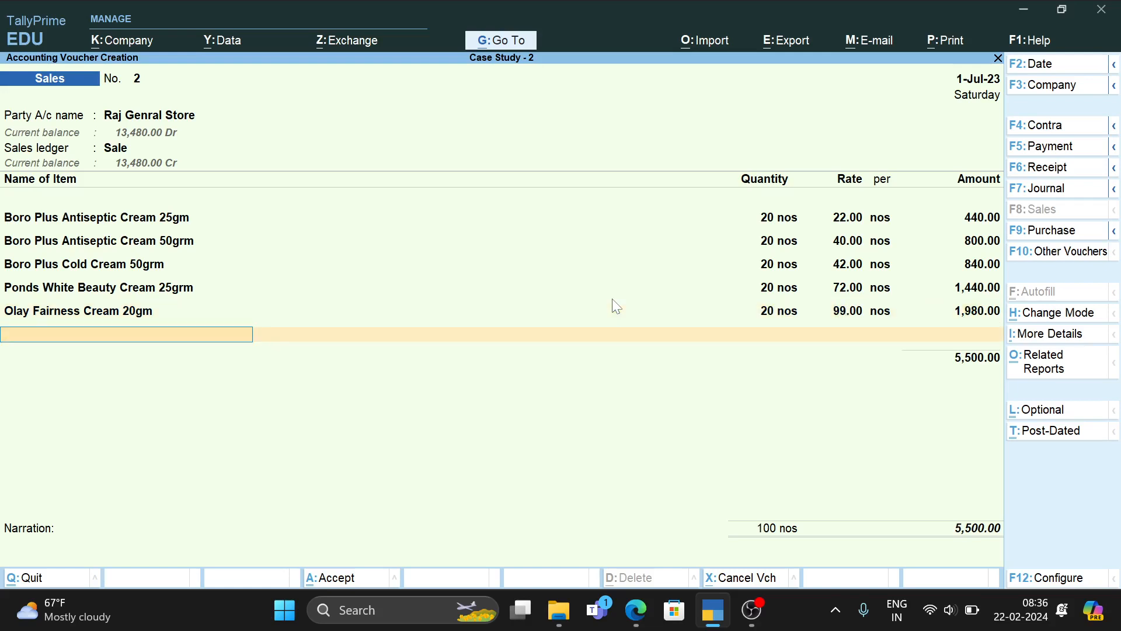
Add Nyle Cold Cream 25grm with quantity 20 nos at a rate of 35, and save the sales voucher
type("N")
key("Return")
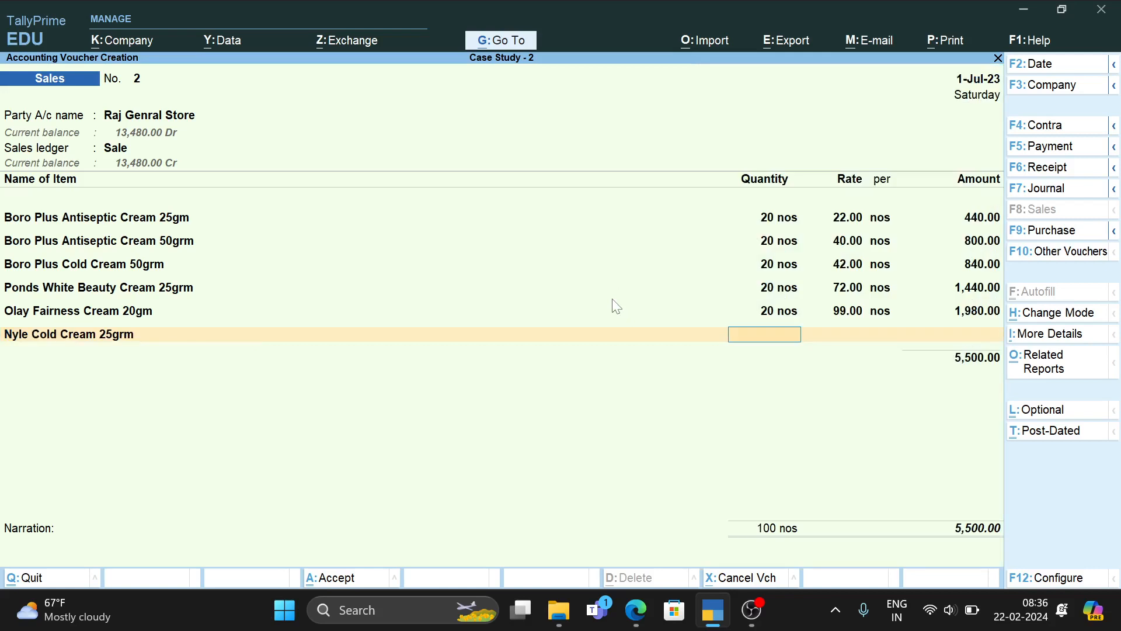
type("20")
key("Return")
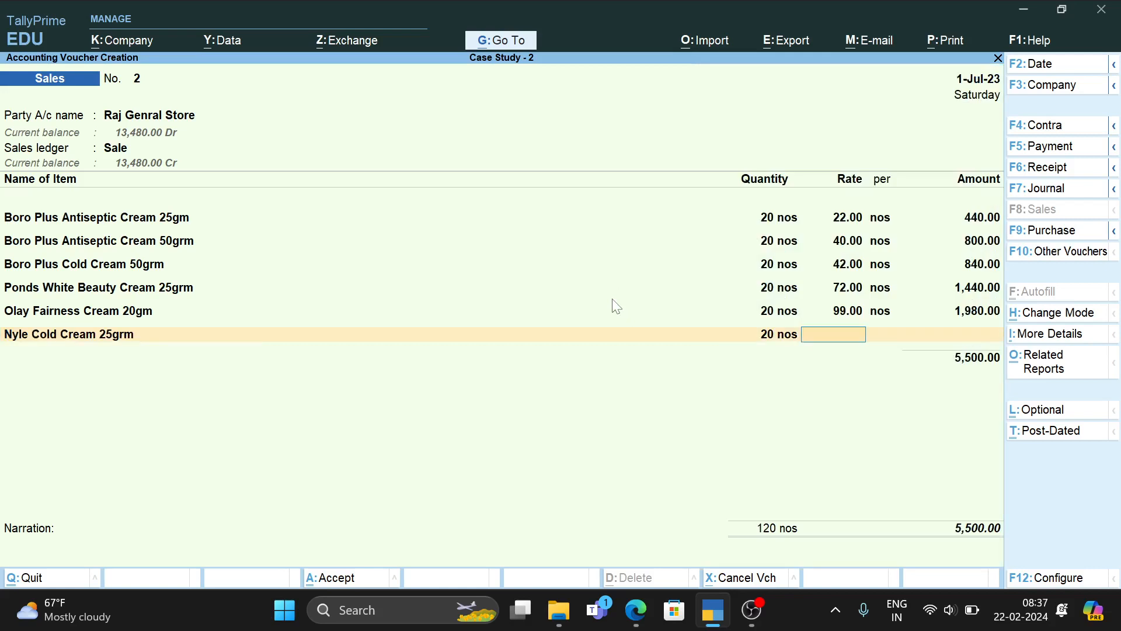
type("35")
key("Return")
key("Return")
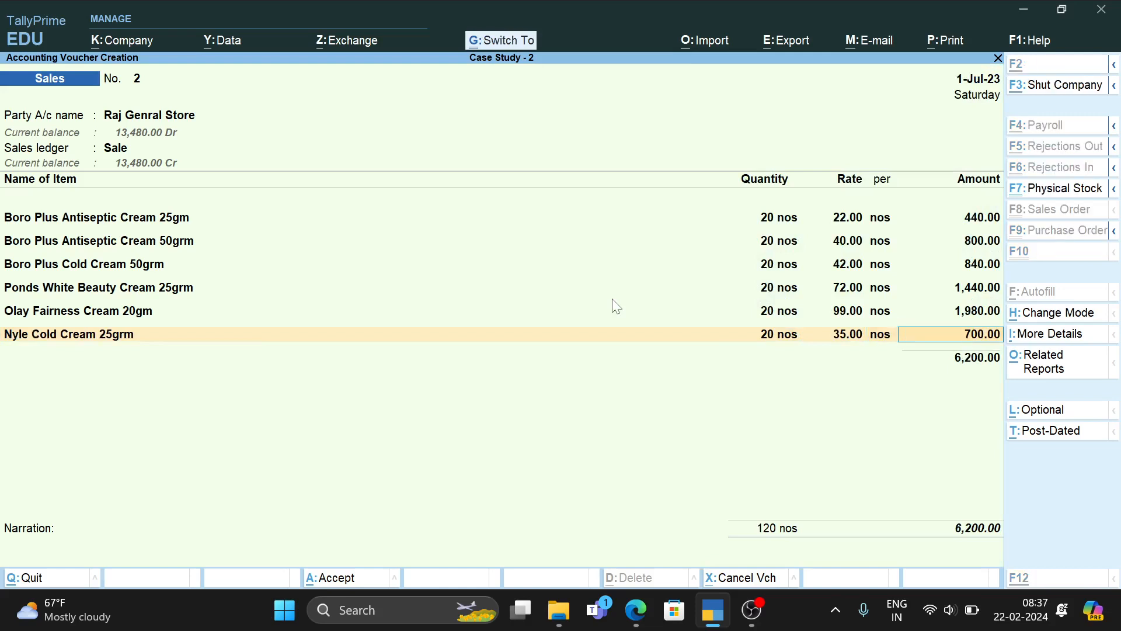
key("ctrl+a")
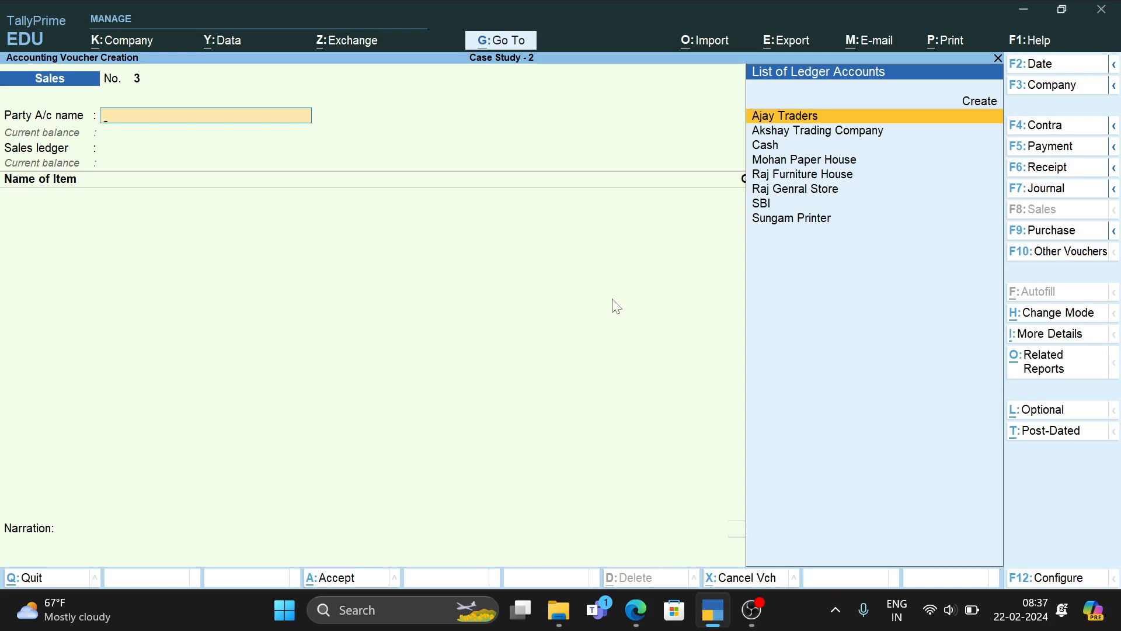
Leave voucher entry and open the Stock Summary report for Case Study - 2
key("Escape")
key("y")
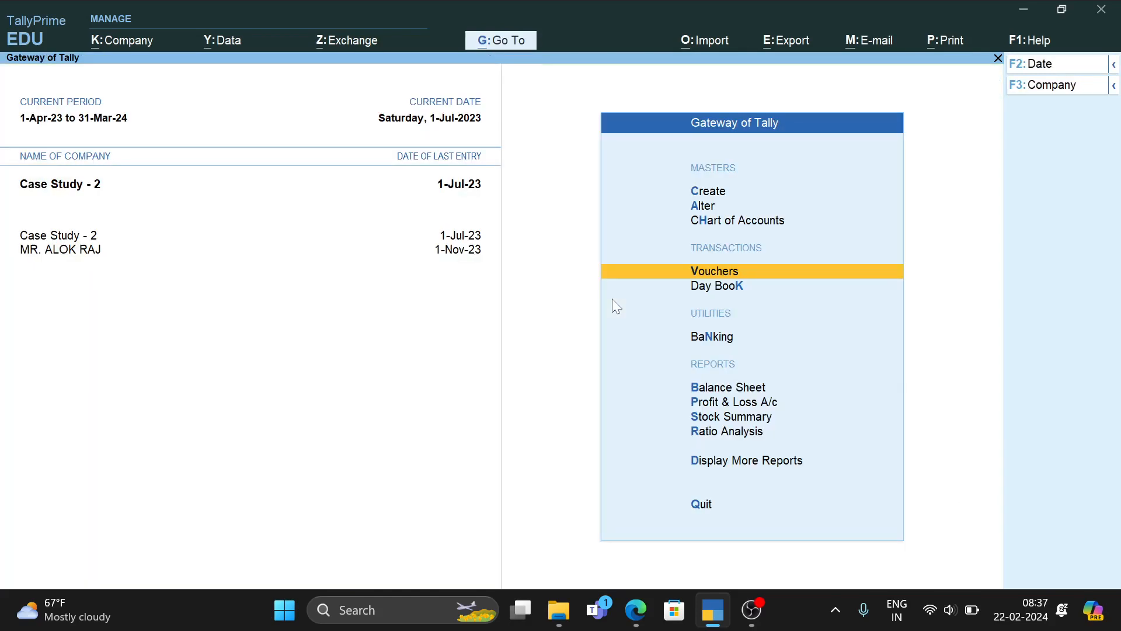
key("Down")
key("Down")
key("Down")
key("Down")
key("Down")
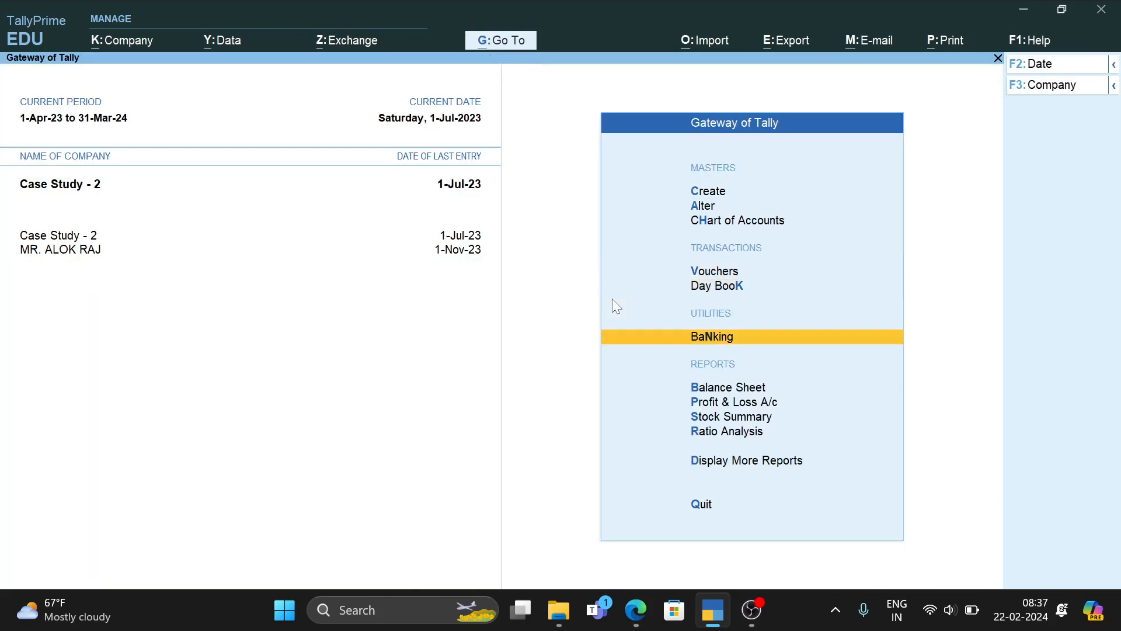
key("Return")
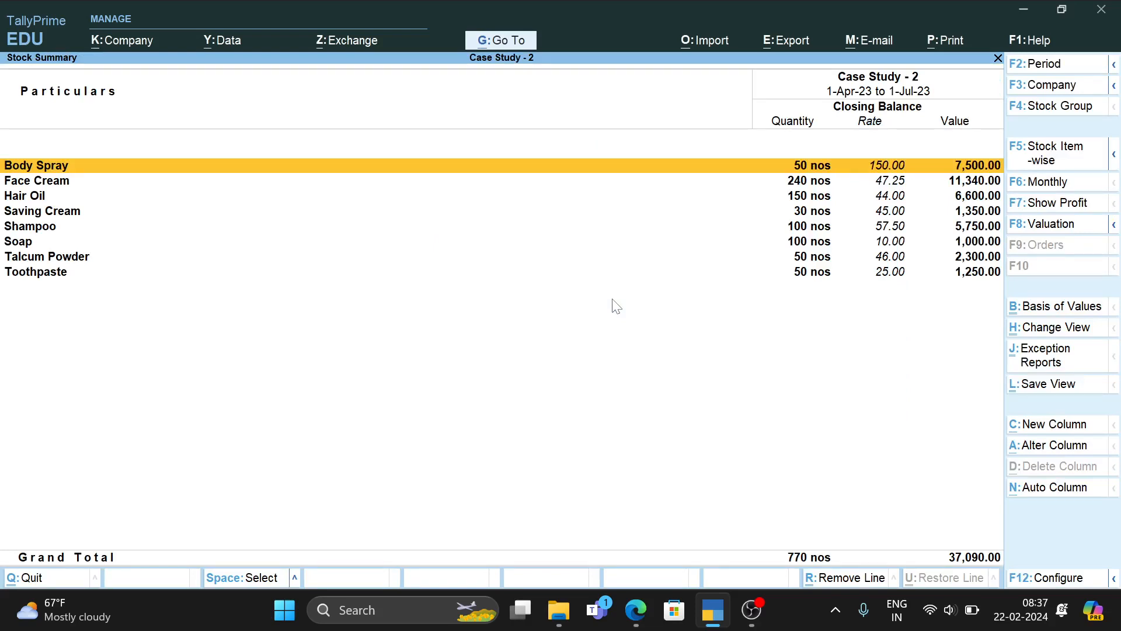
Examine the closing quantities, rates and values of the stock groups in the Stock Summary
key("Down")
key("Down")
key("Down")
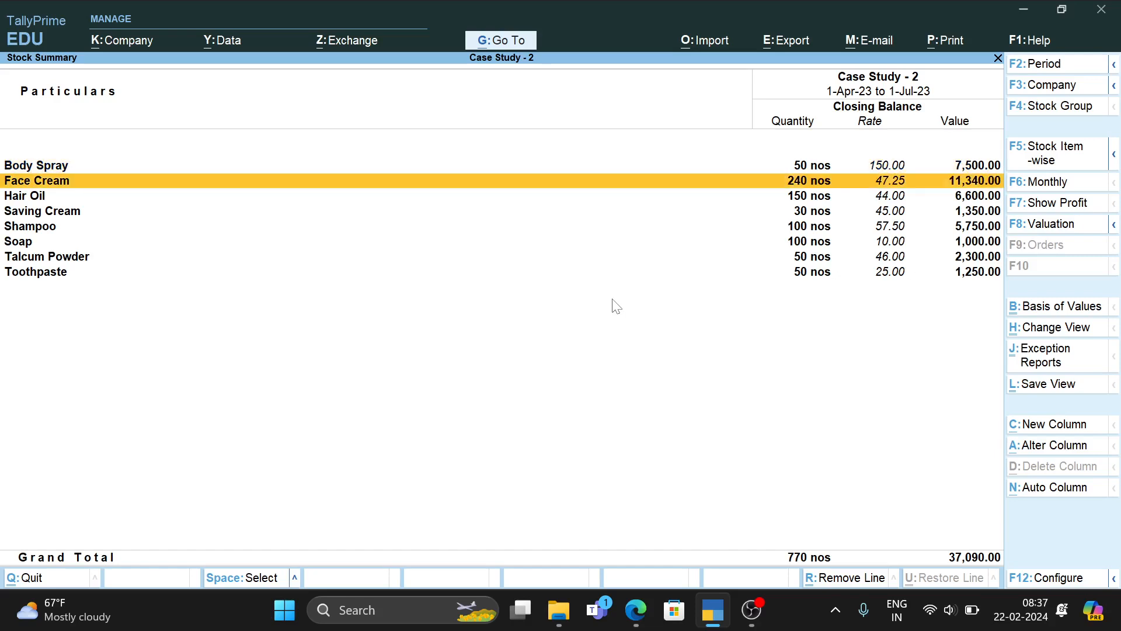
key("Down")
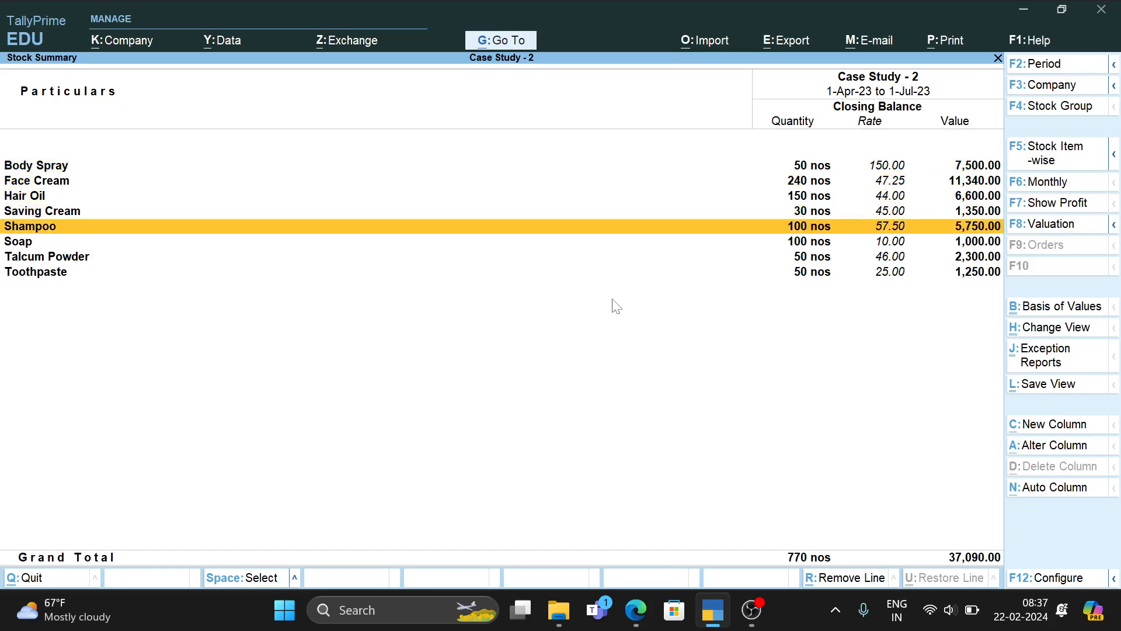
key("Down")
key("Down")
key("Down")
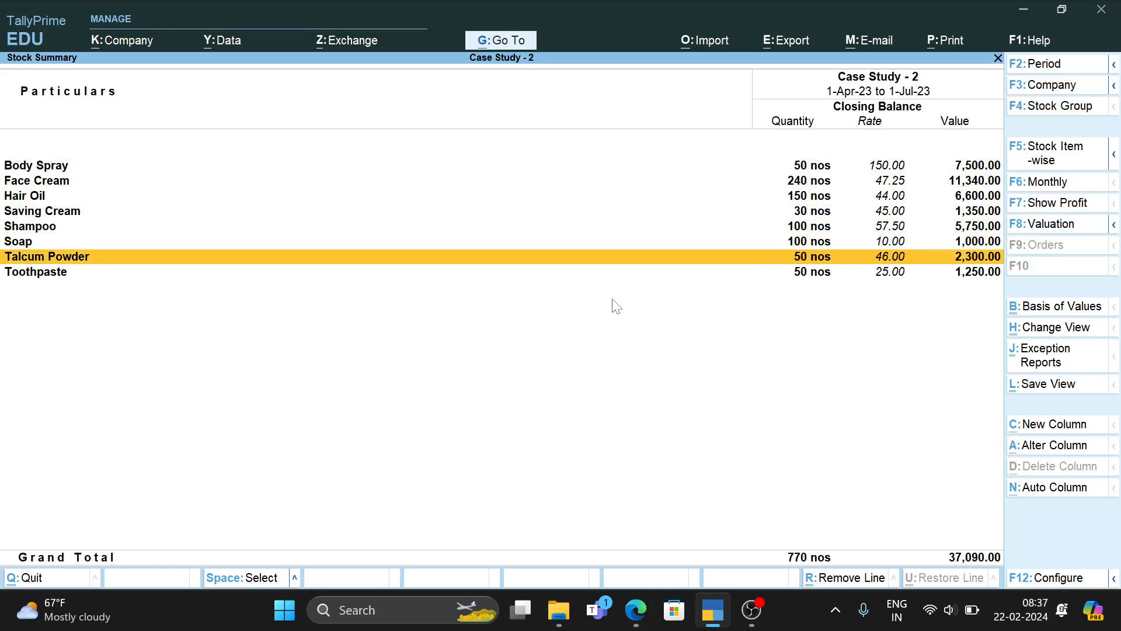
View the monthly summary of Dabur Amla Hair Oil 100ml in the Hair Oil group, and return to the Stock Summary
key("Up")
key("Up")
key("Up")
key("Up")
key("Up")
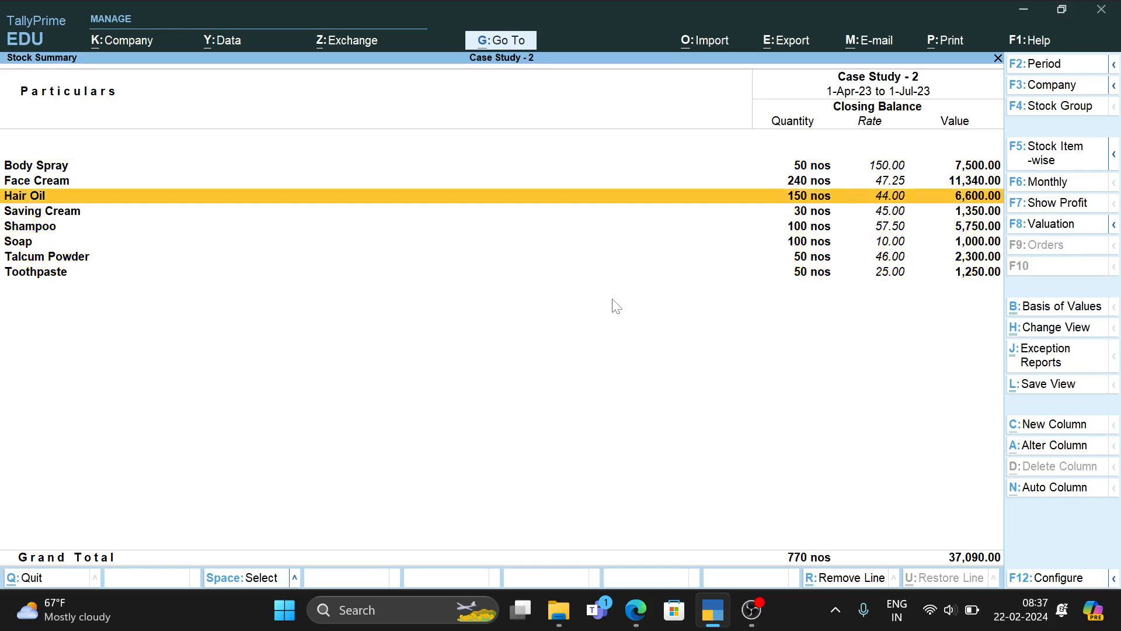
key("Return")
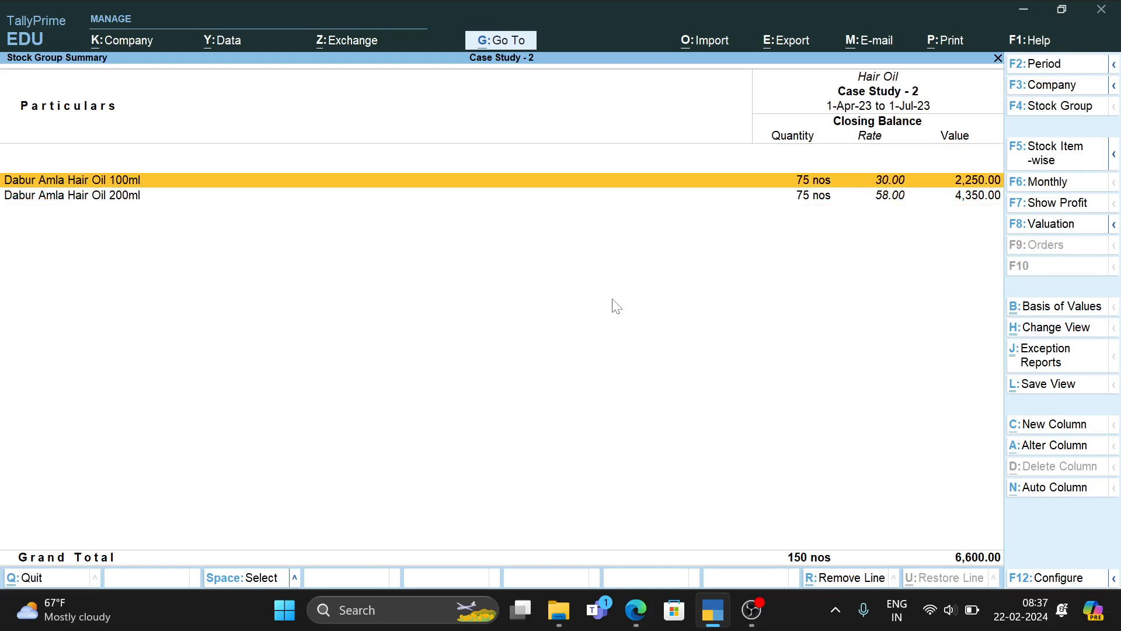
key("Return")
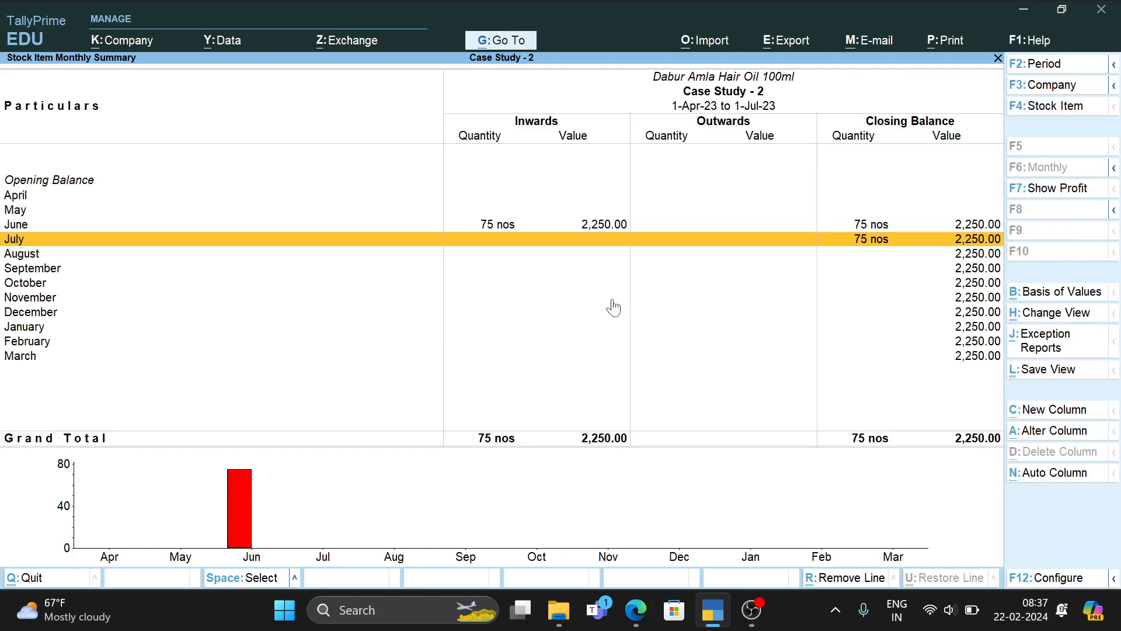
key("Escape")
key("Escape")
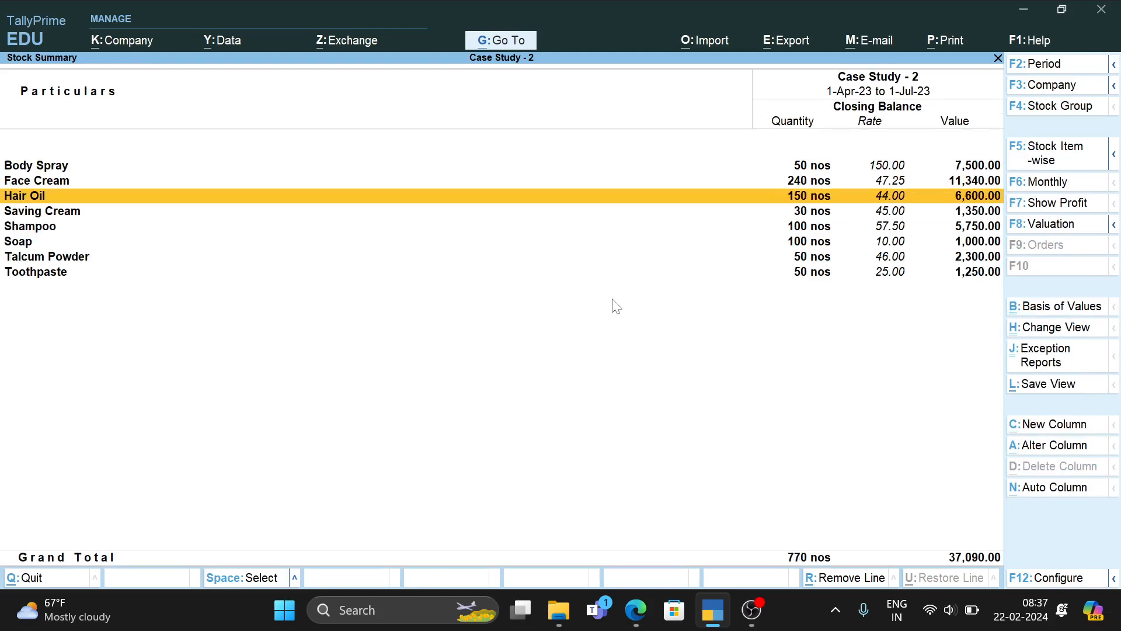
Open the Face Cream stock group and examine the closing balances of its items
key("Down")
key("Up")
key("Up")
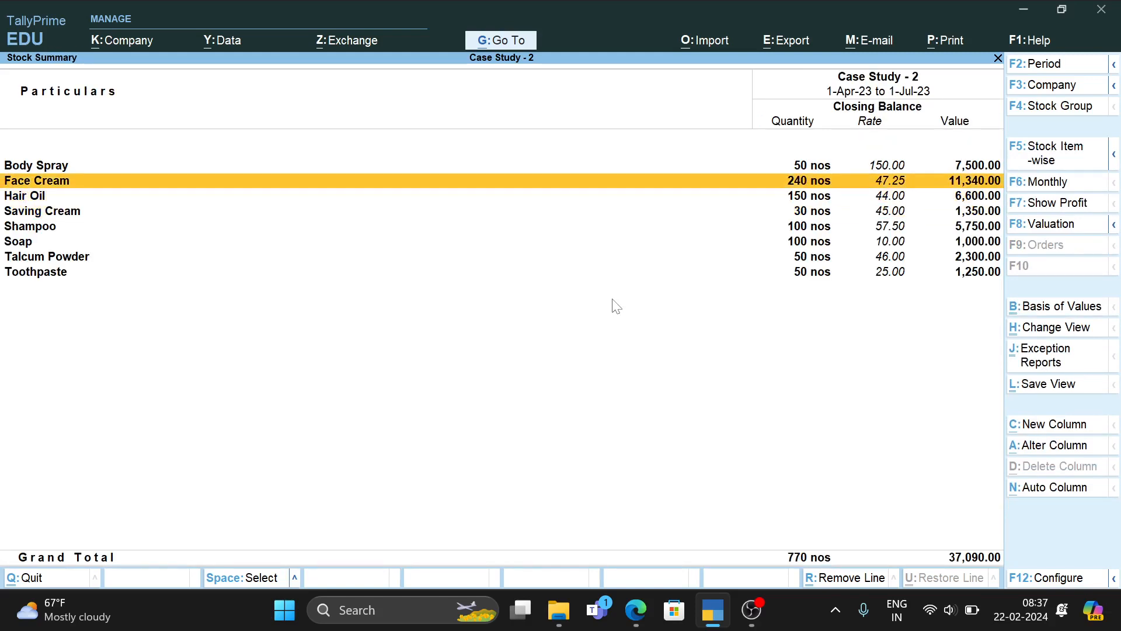
key("Return")
key("Down")
key("Down")
key("Down")
key("Down")
key("Down")
key("Down")
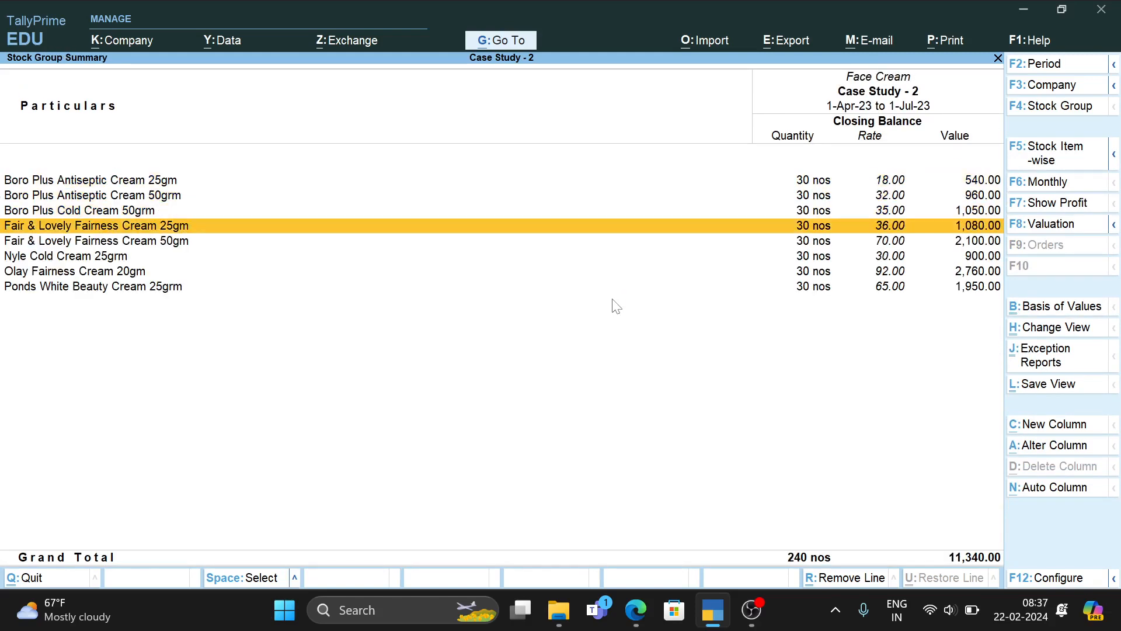
View the monthly summary of Olay Fairness Cream 20gm, and leave the stock reports for the Gateway of Tally
key("Return")
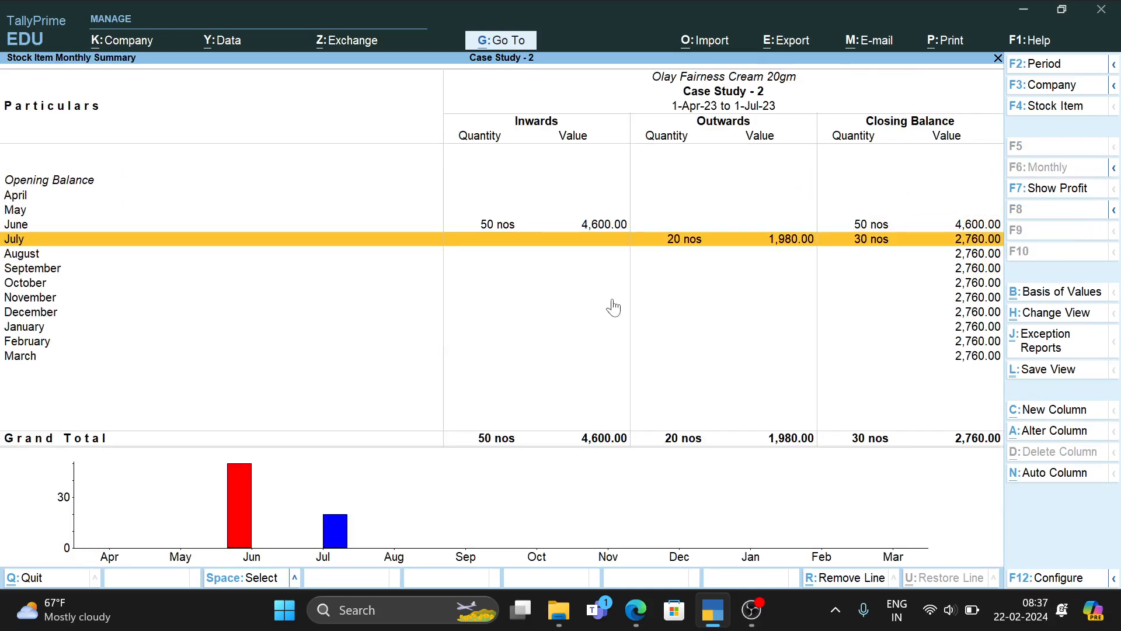
key("Escape")
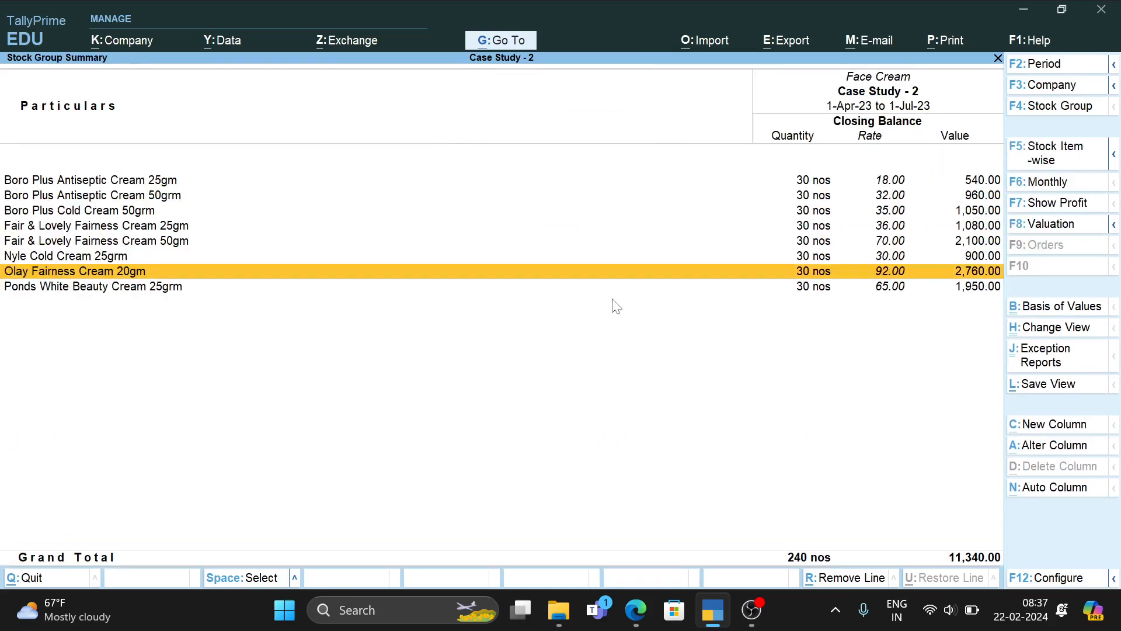
key("Escape")
key("Escape")
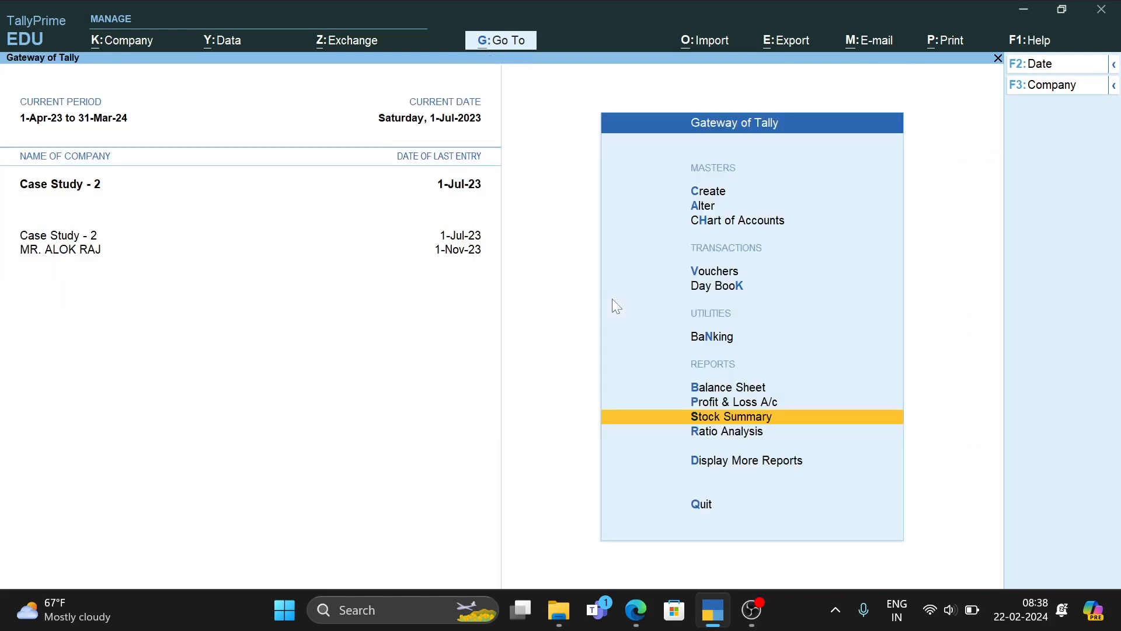
Open the Balance Sheet of Case Study - 2
key("Down")
key("Down")
key("Up")
key("Up")
key("Up")
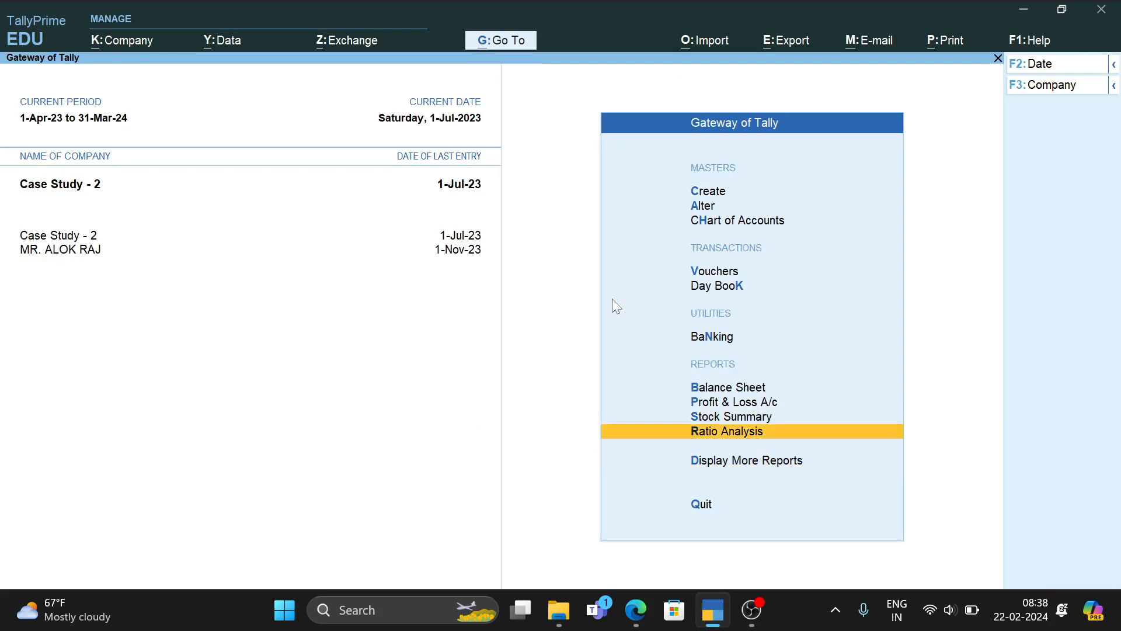
key("Up")
key("Return")
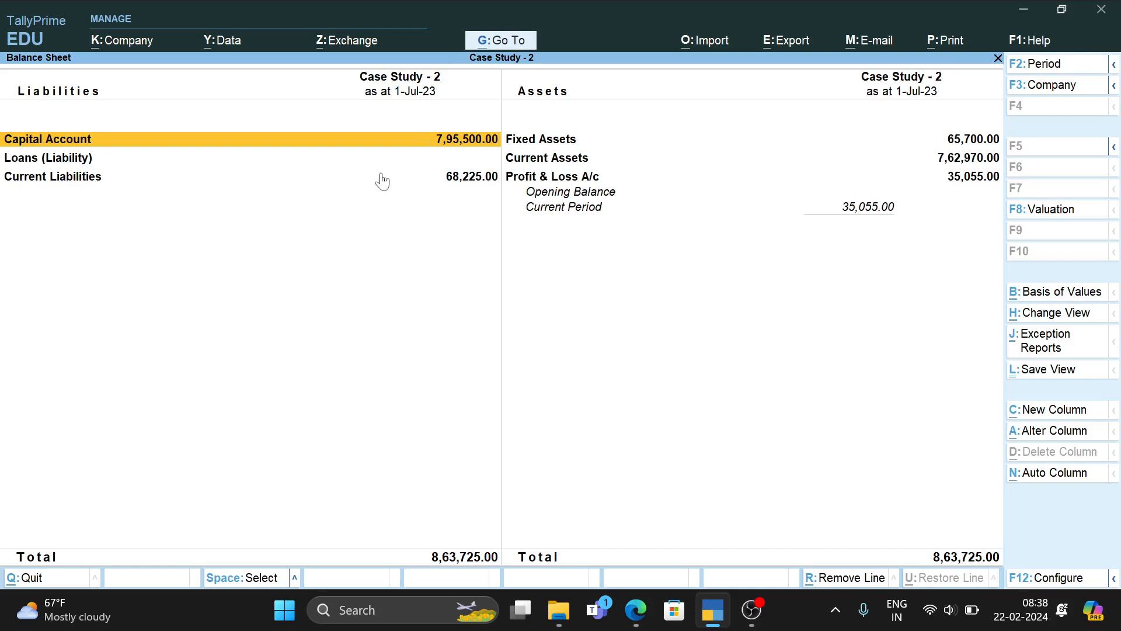
View the group summary of Current Liabilities, and return to the Balance Sheet
left_click(366, 183)
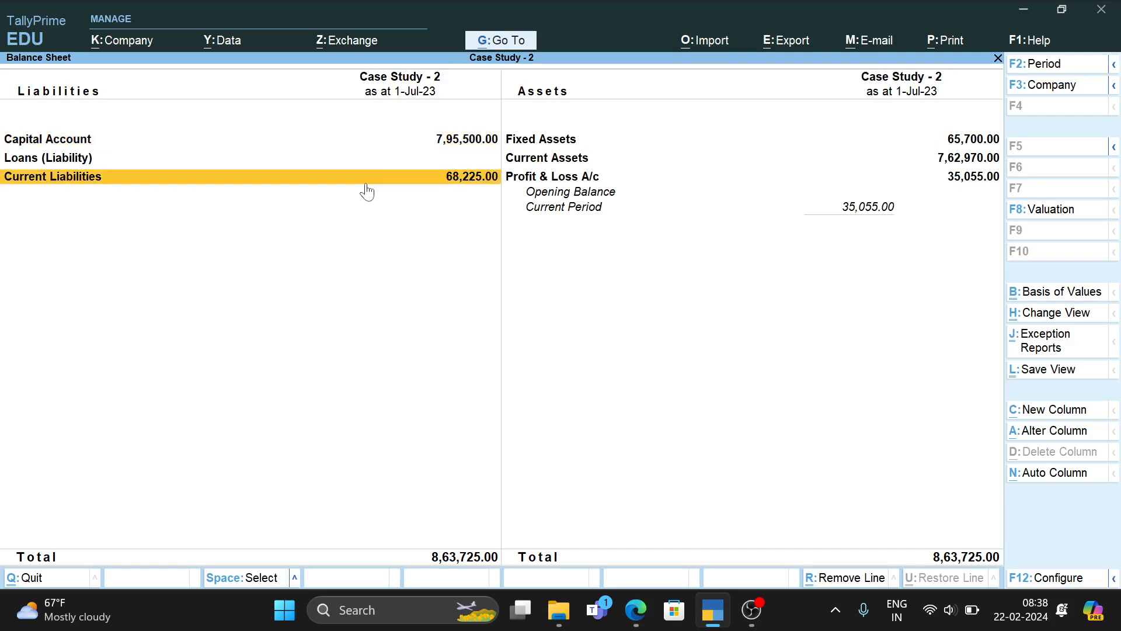
left_click(366, 185)
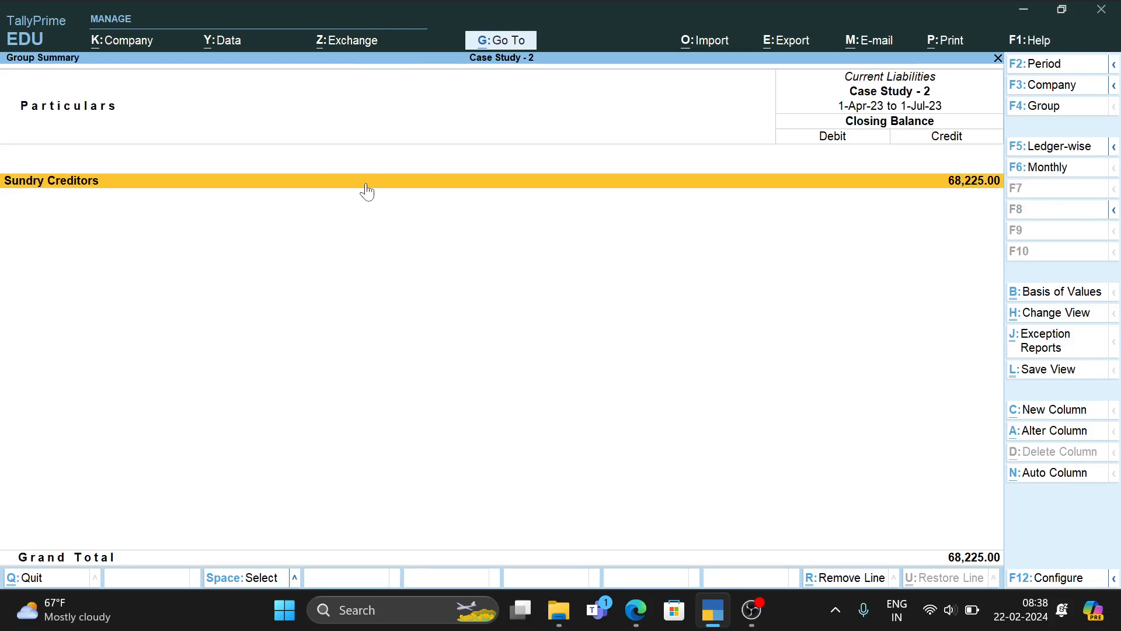
key("Escape")
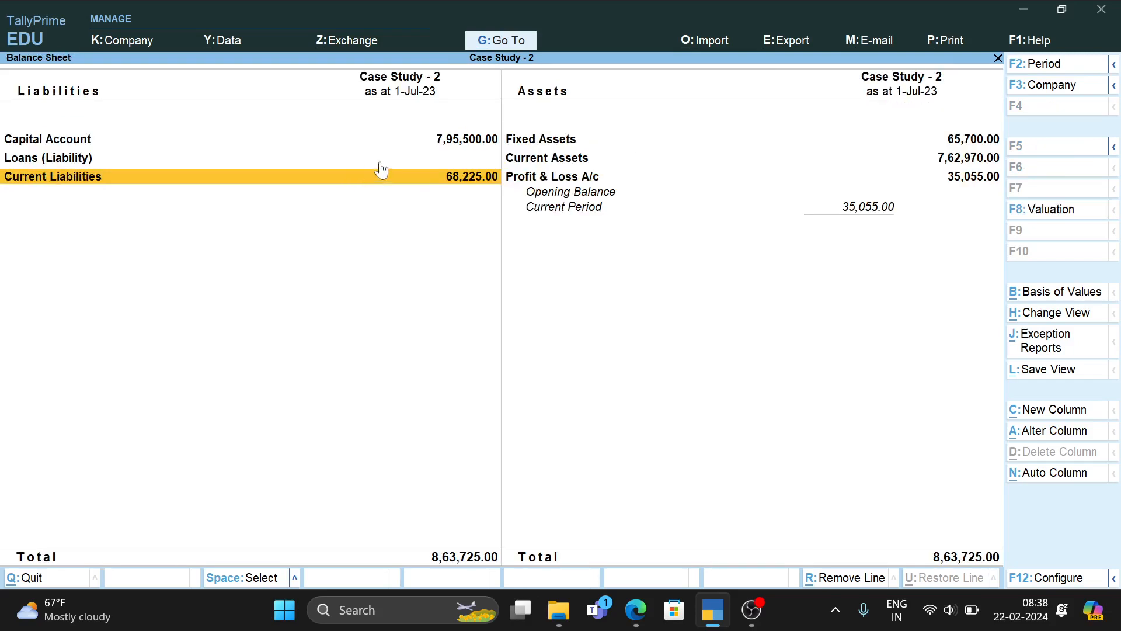
Drill down from Current Assets through Sundry Debtors to the July ledger vouchers of Raj Genral Store
left_click(589, 159)
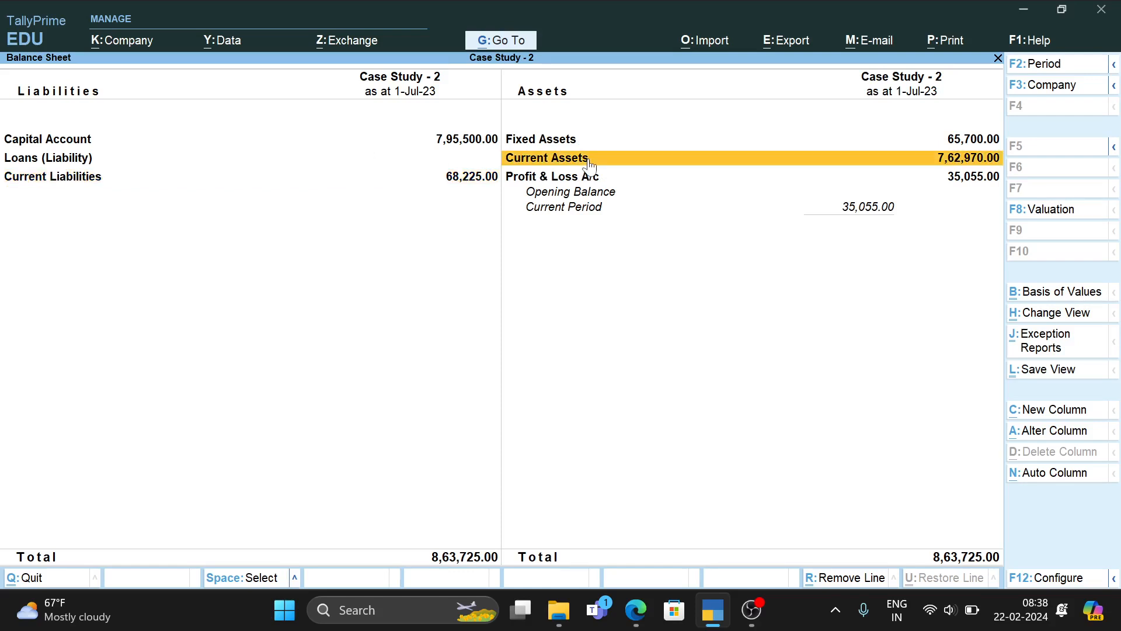
left_click(589, 165)
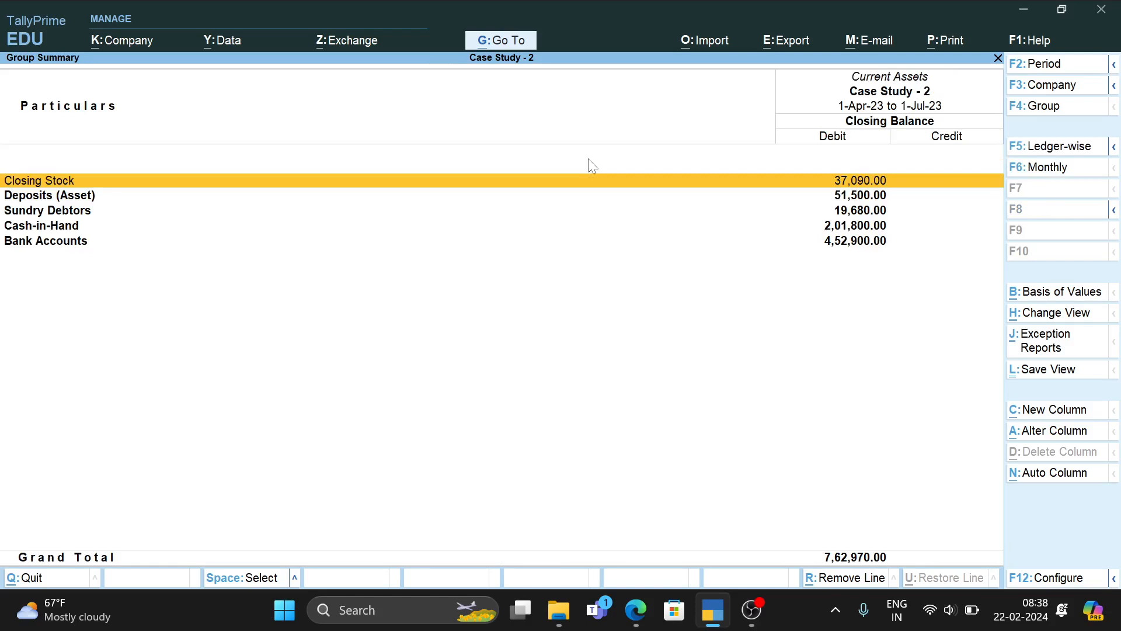
key("Down")
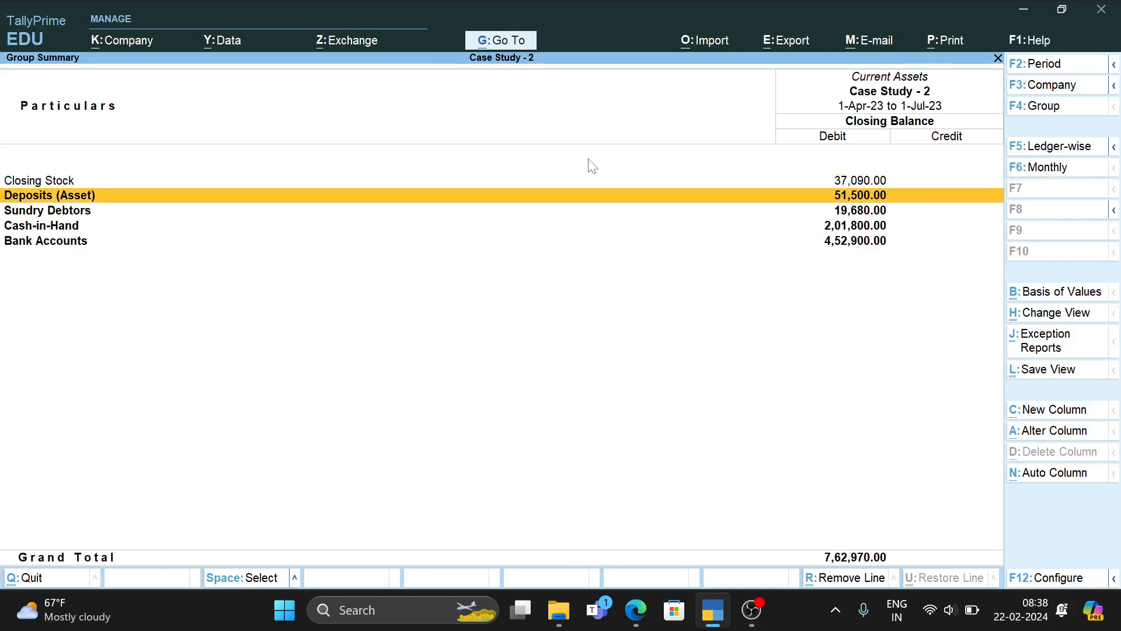
key("Down")
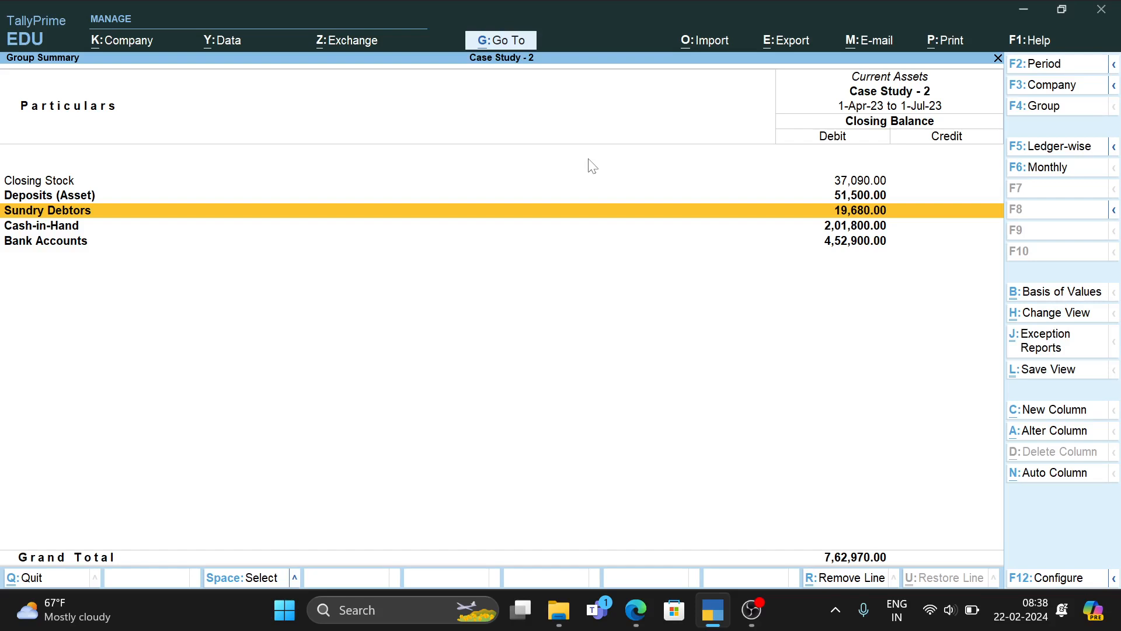
key("Return")
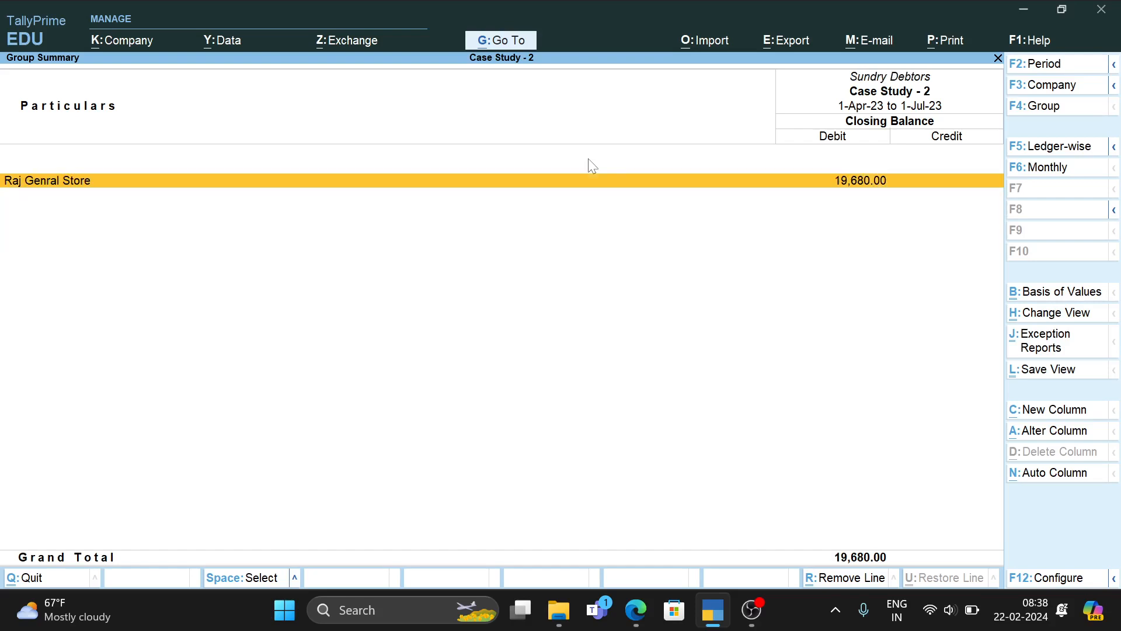
key("Return")
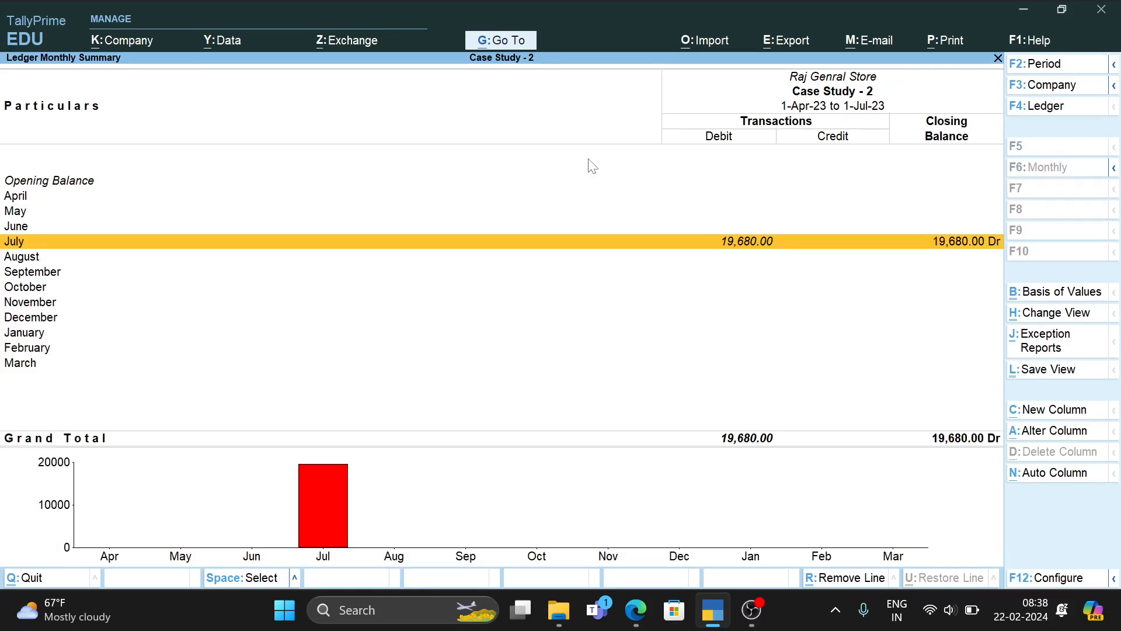
key("Return")
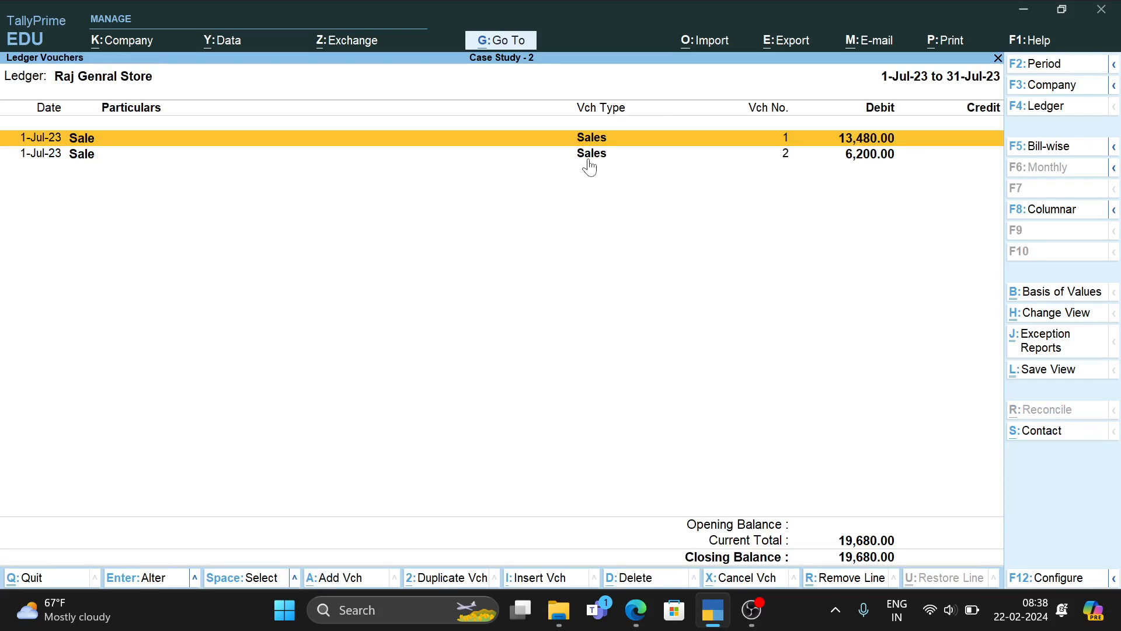
Leave the Balance Sheet reports, decline quitting the program, and open voucher entry
key("Escape")
key("Escape")
key("Escape")
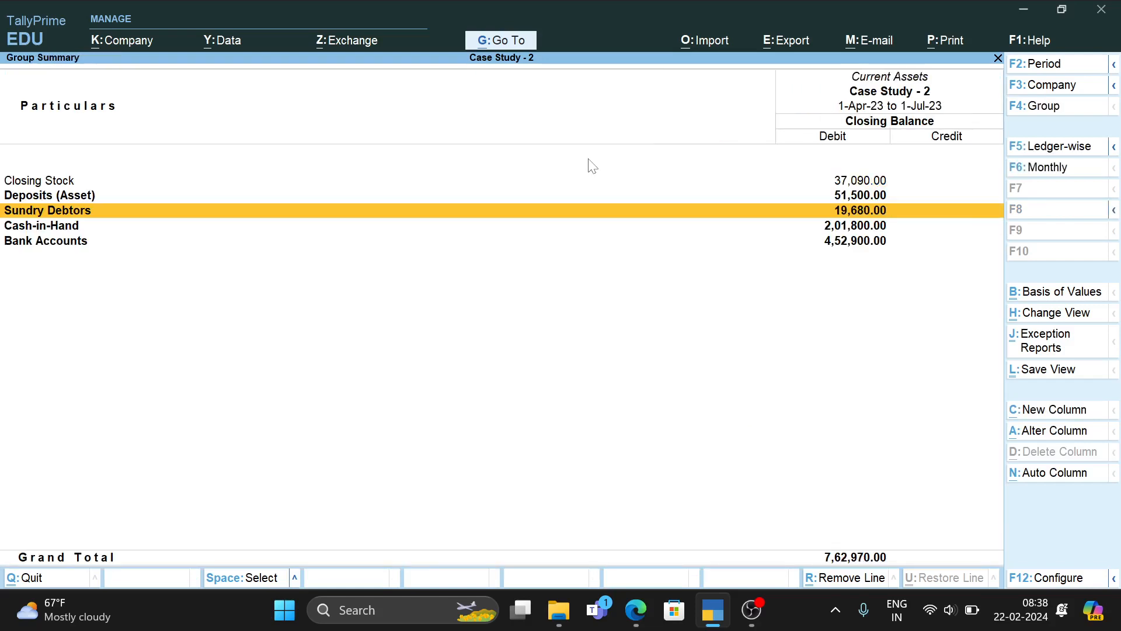
key("Escape")
key("Escape")
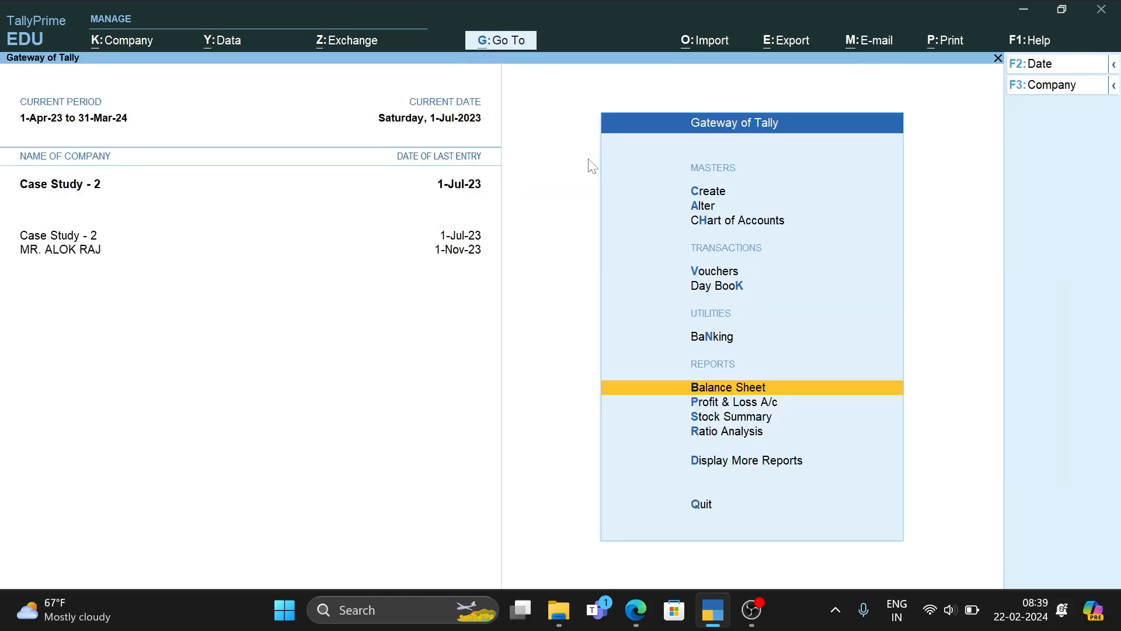
key("Escape")
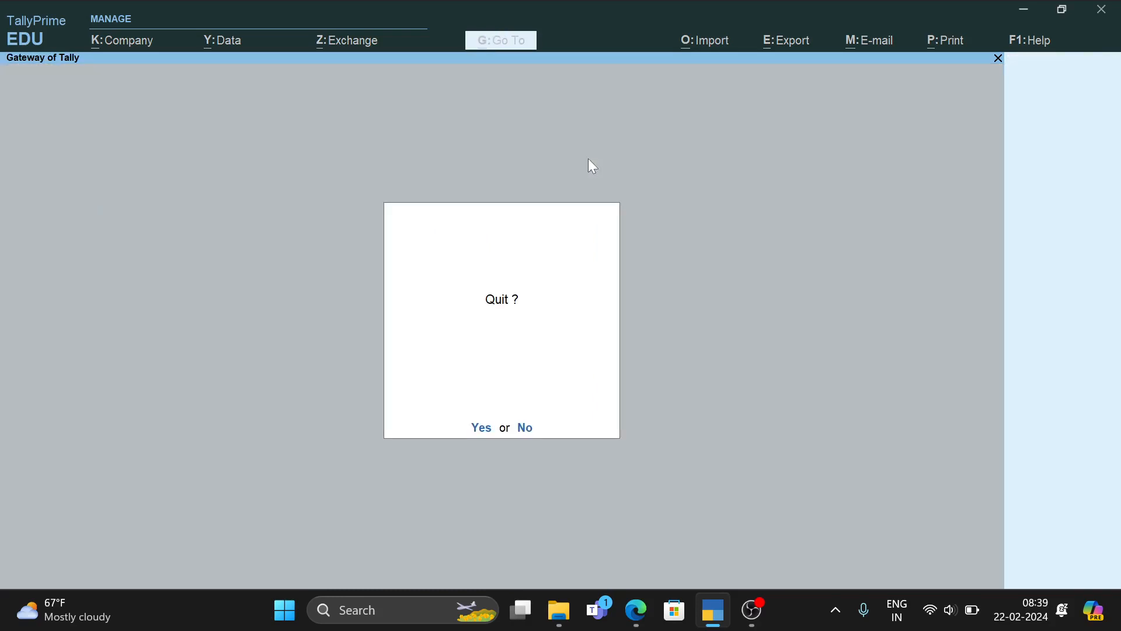
key("n")
key("v")
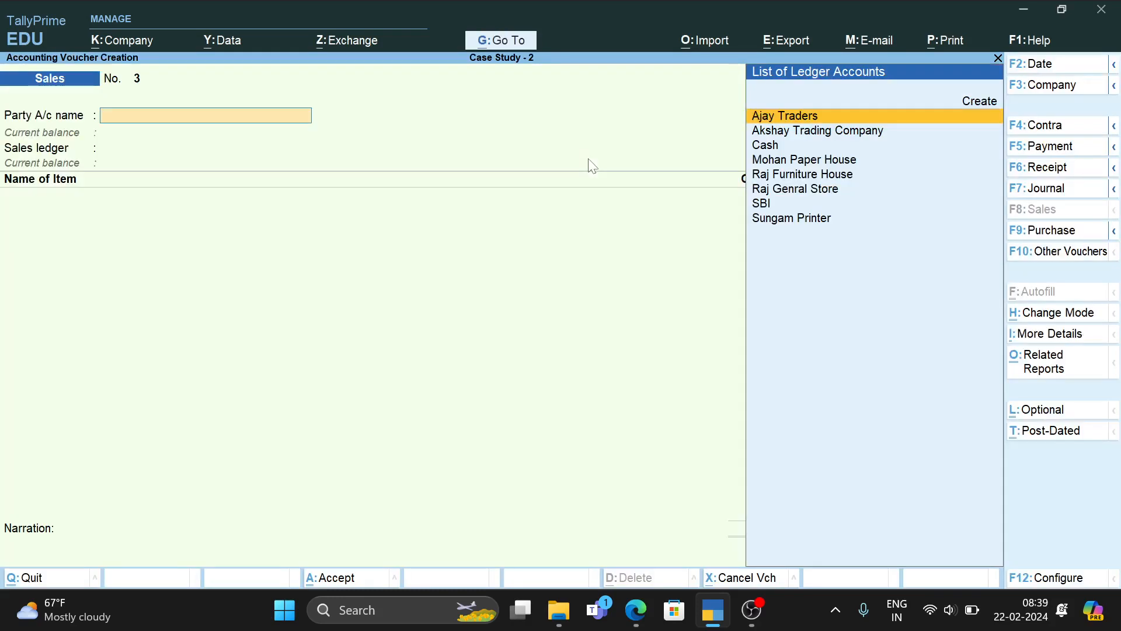
Check transaction 35 in the Case Study 2 Question PDF and record a payment voucher of 6,500 for Salary Expenses from SBI
key("alt+Tab")
scroll(408, 261, "down", 5)
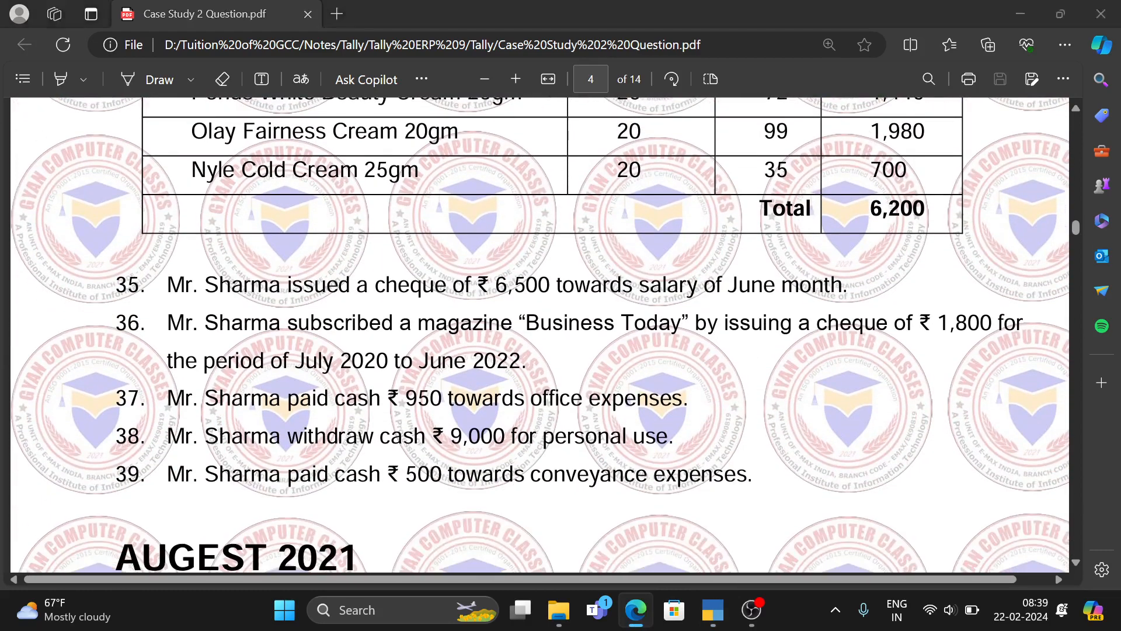
key("alt+Tab")
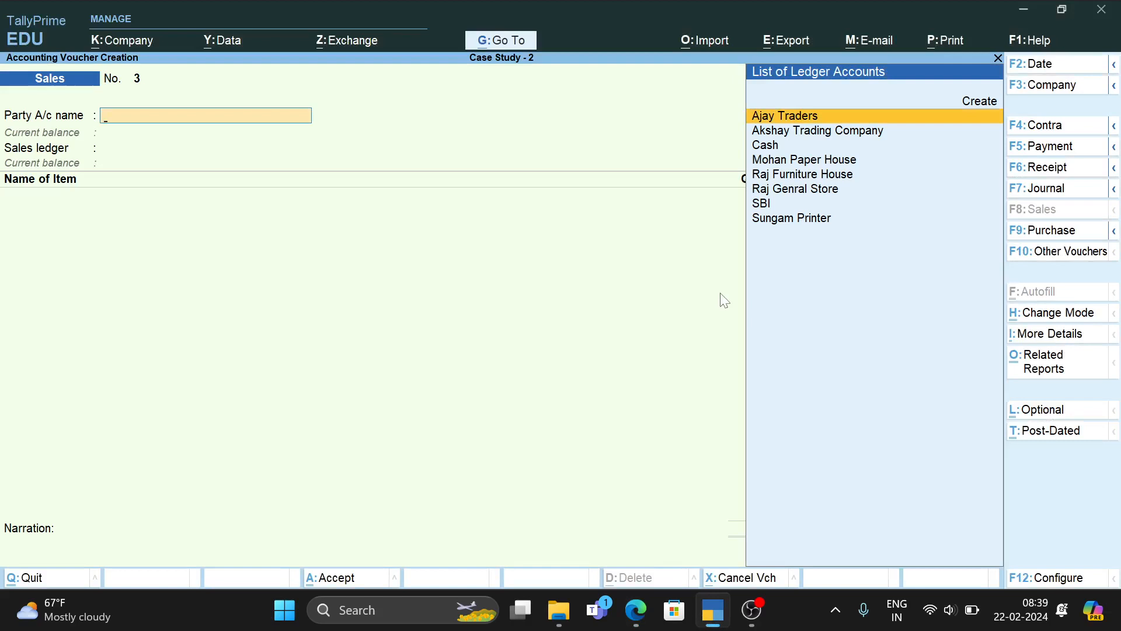
key("F5")
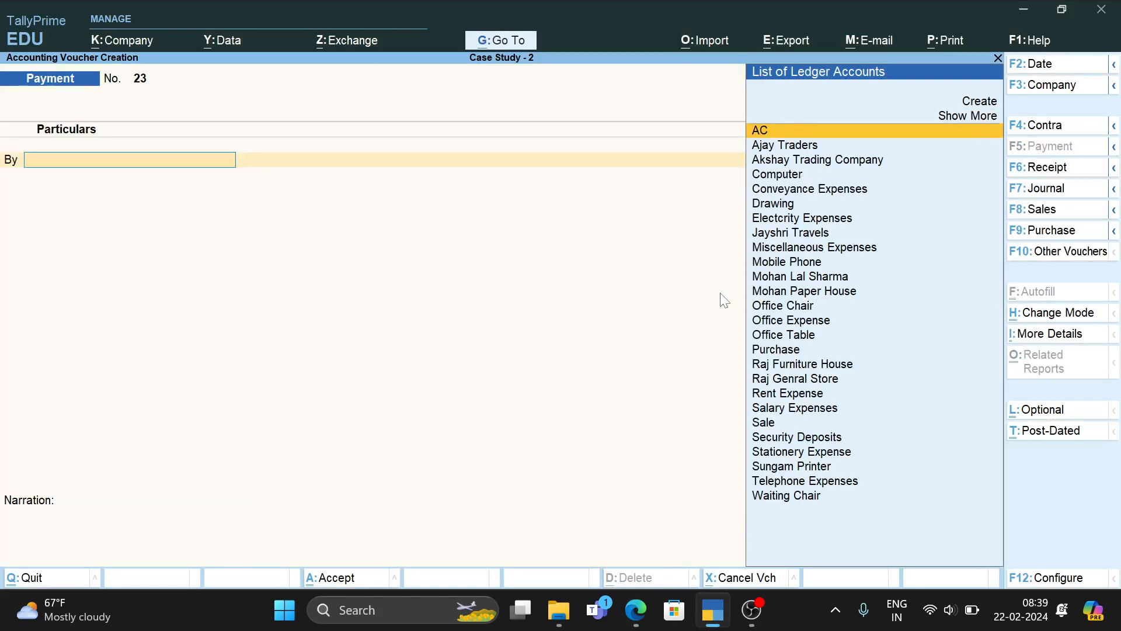
type("Sal")
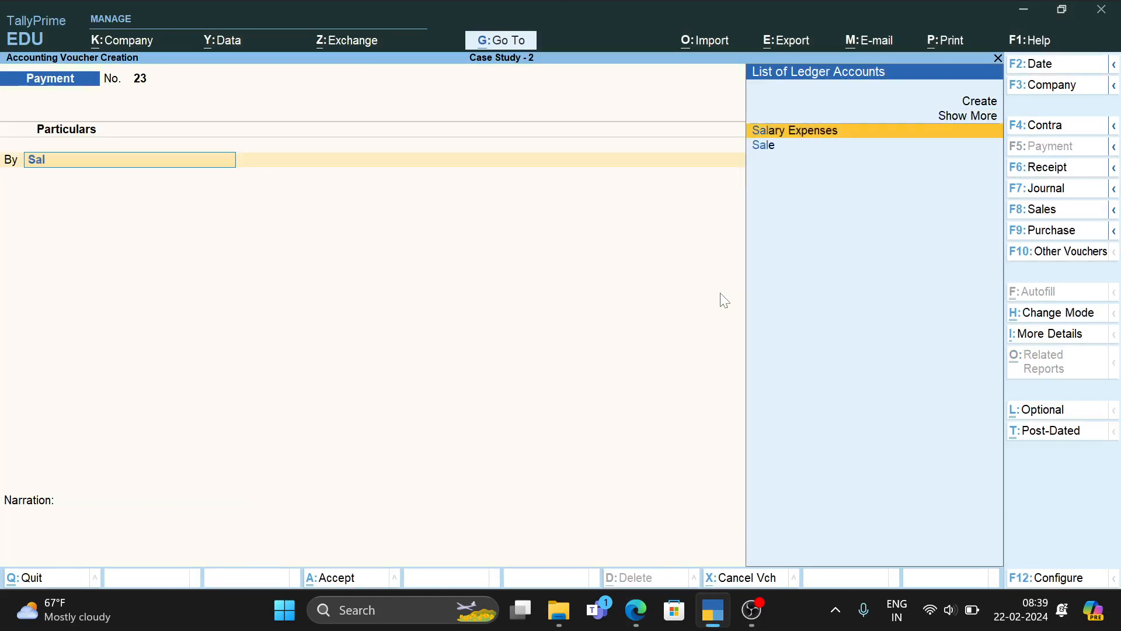
key("Return")
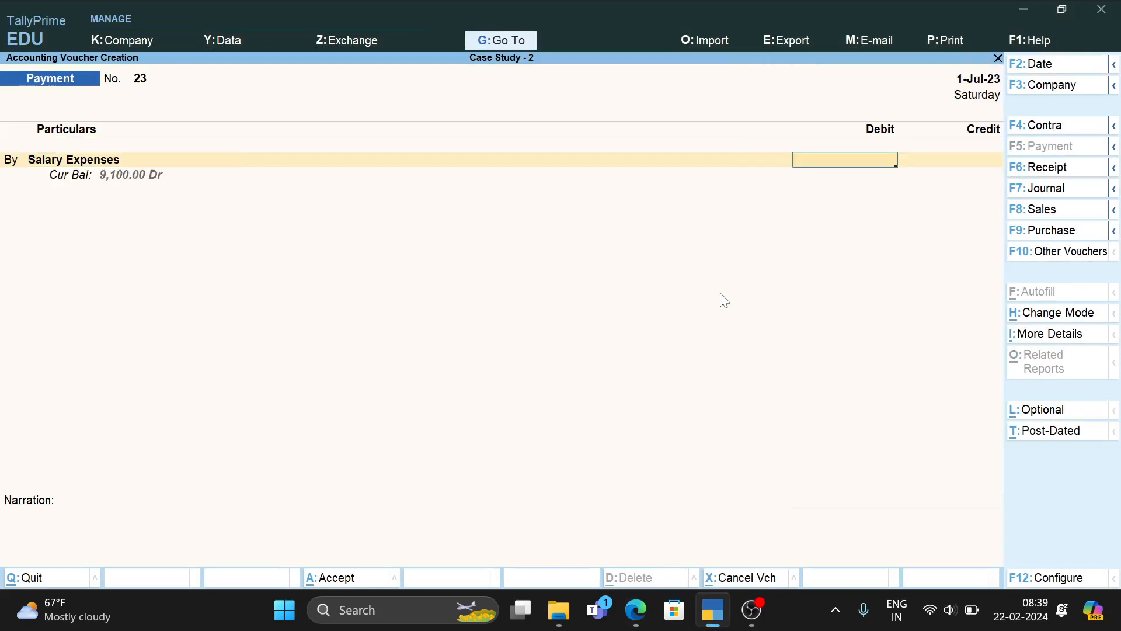
type("6,5")
type("00")
key("Return")
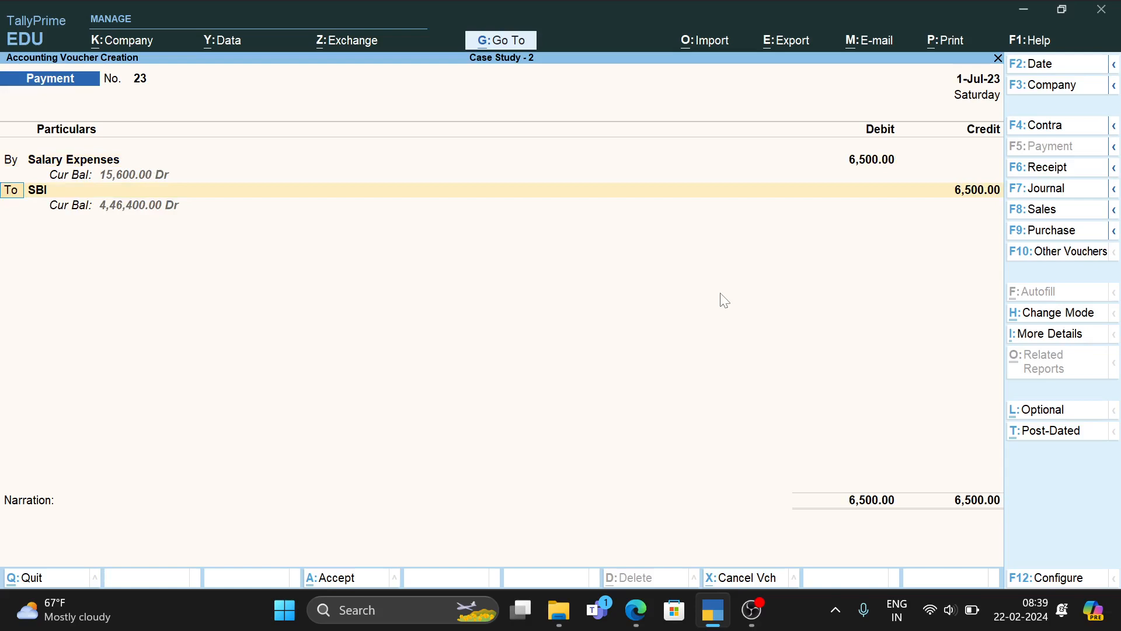
key("ctrl+a")
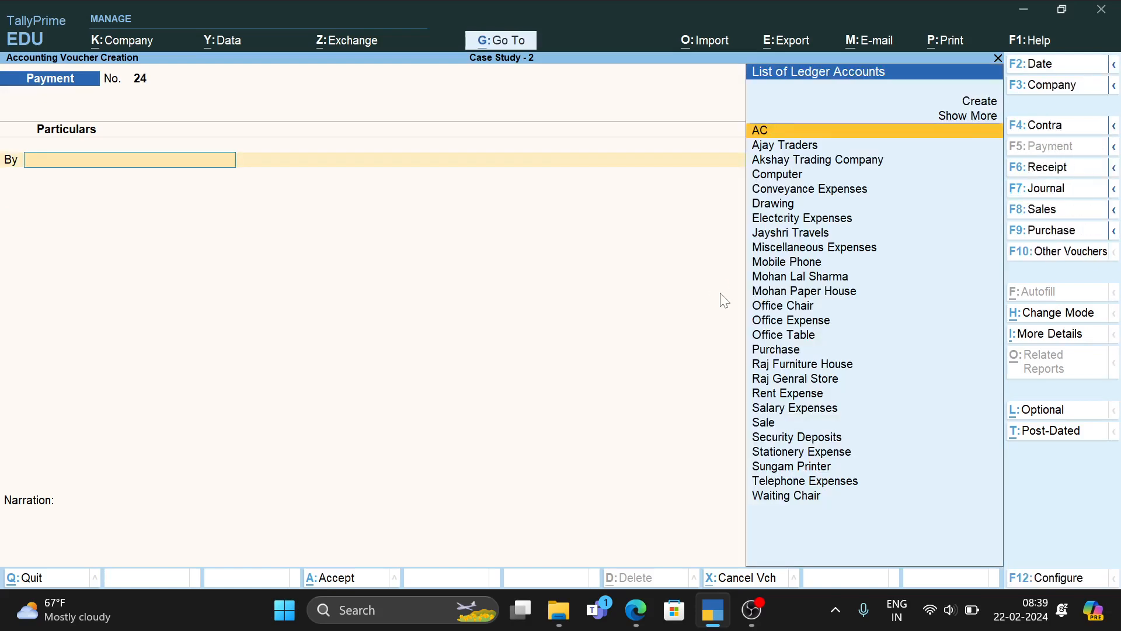
Check transaction 36 in the question PDF and create the ledger Prepaid Subscribtion under Current Assets from the new payment voucher
key("alt+Tab")
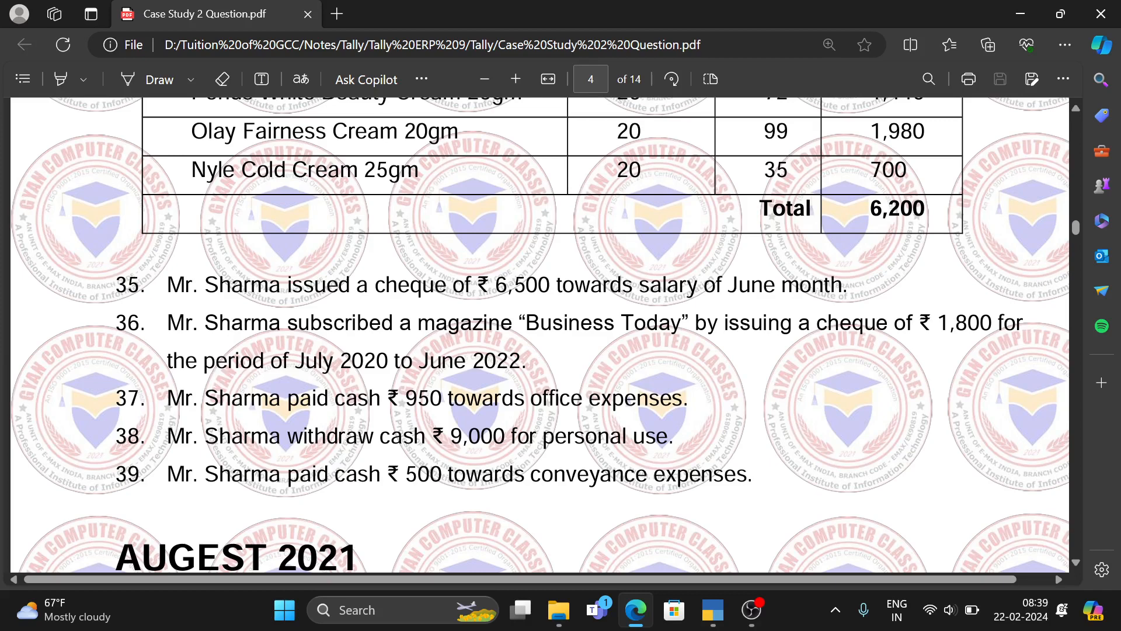
key("alt+Tab")
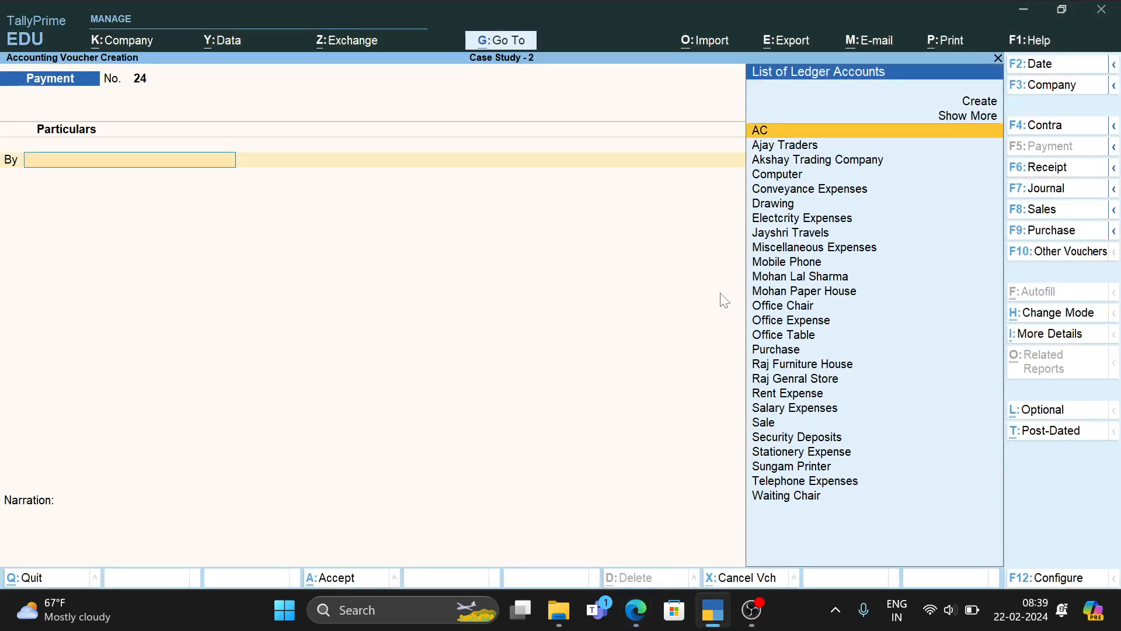
key("alt+Tab")
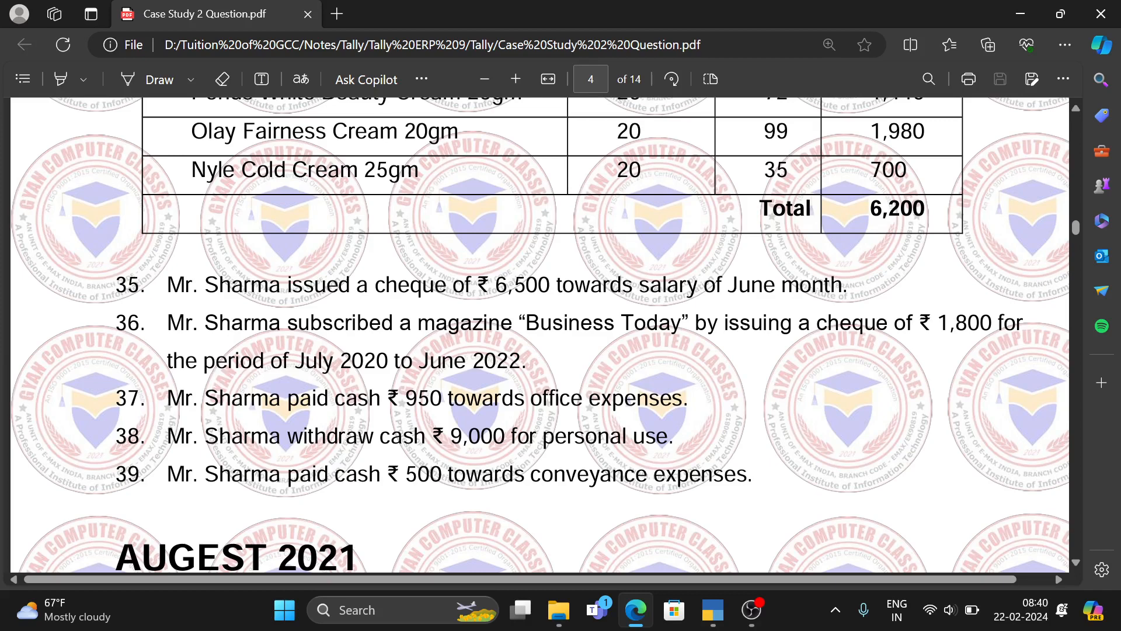
key("alt+Tab")
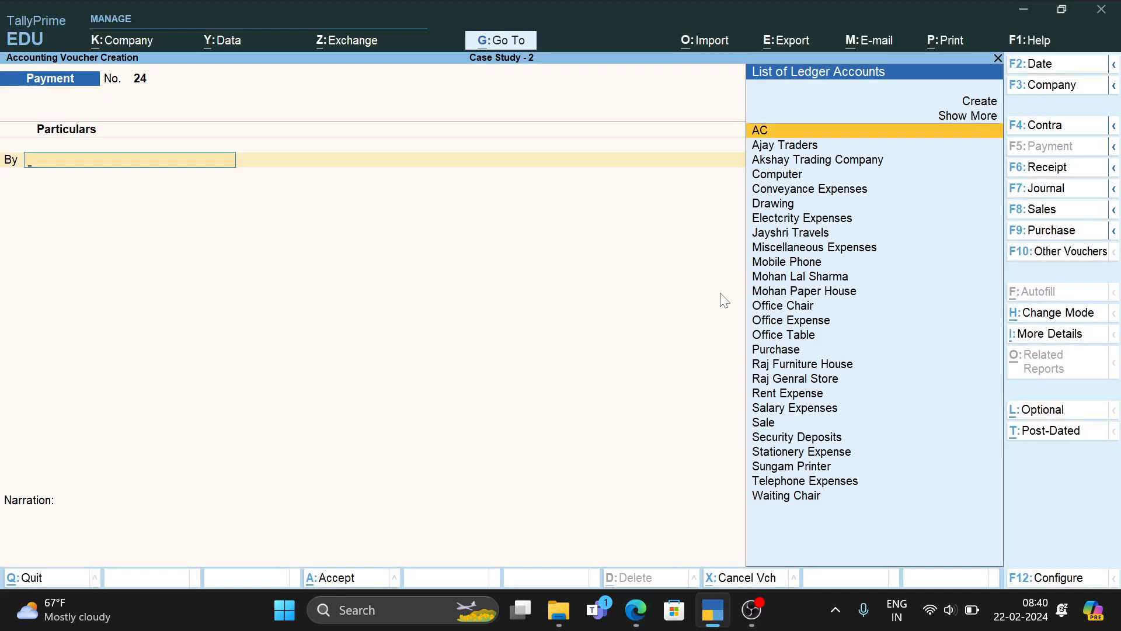
key("alt+c")
type("P")
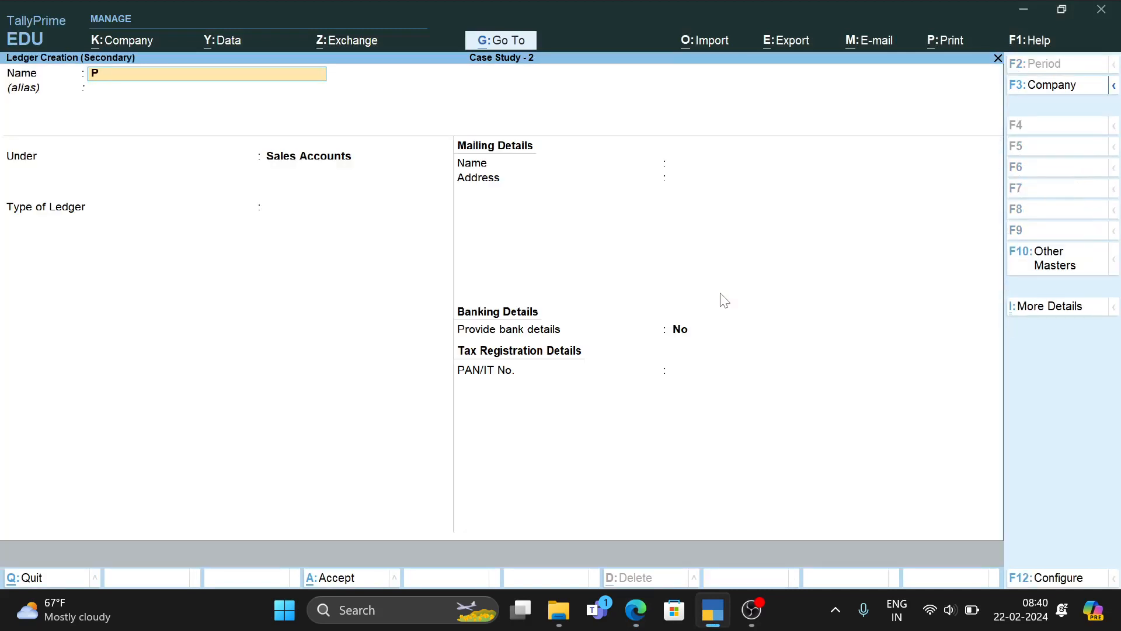
type("repaid Subscribtion")
key("Return")
key("Return")
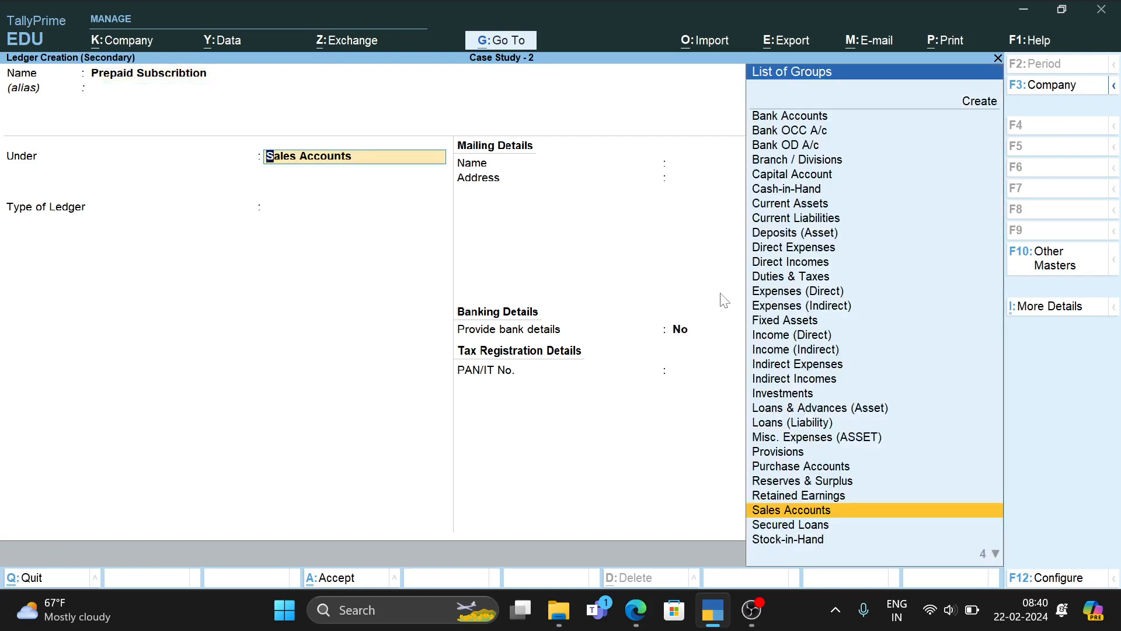
type("Curr")
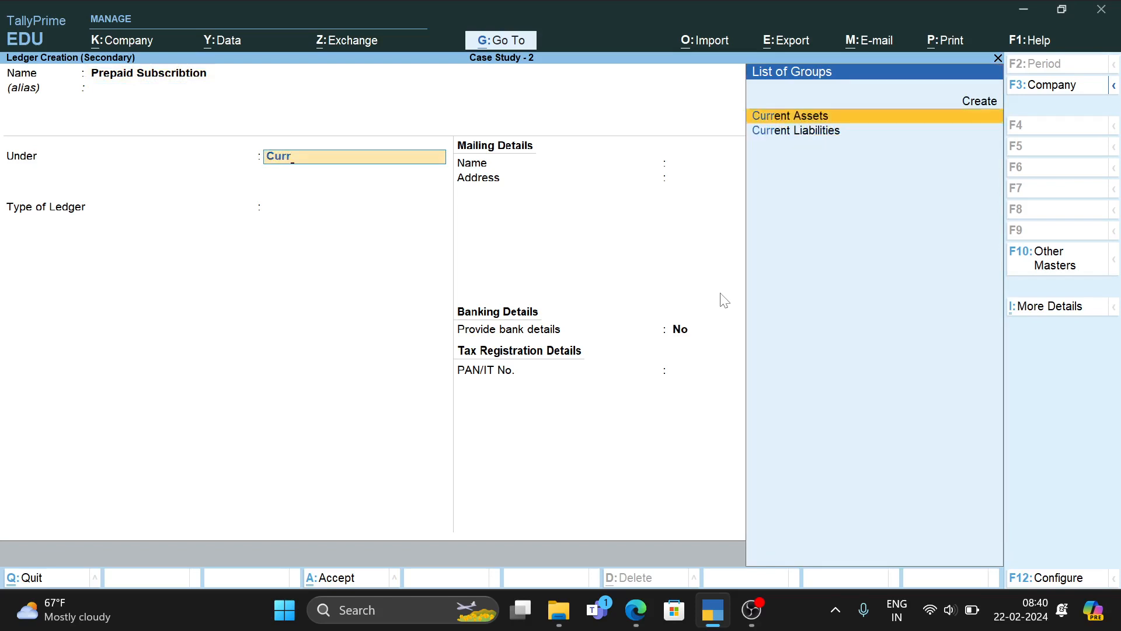
key("Return")
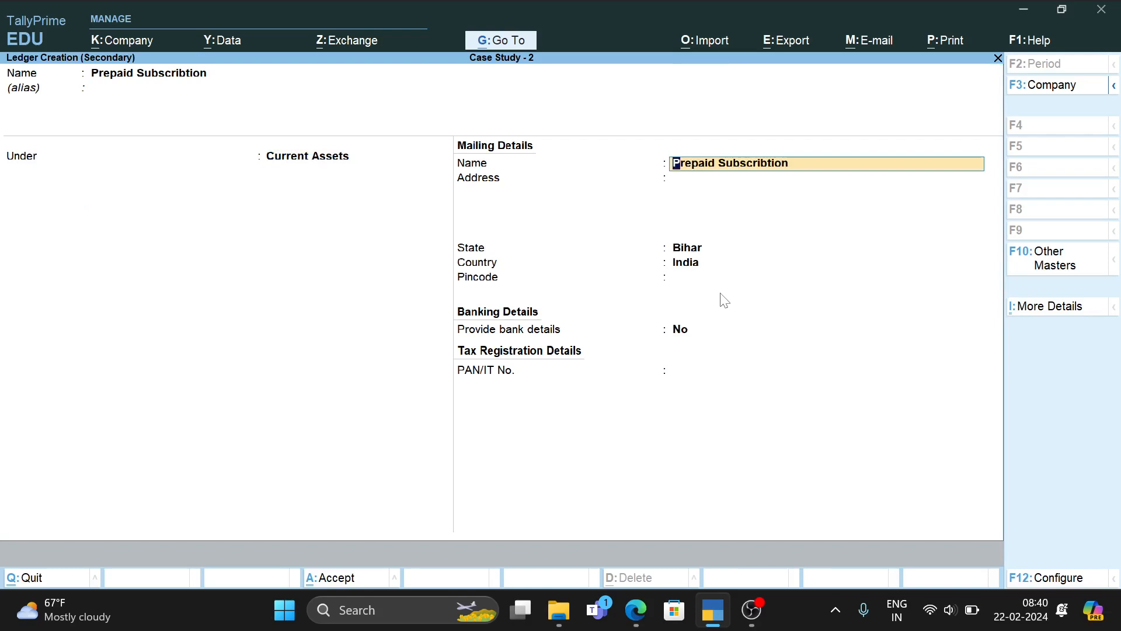
key("ctrl+a")
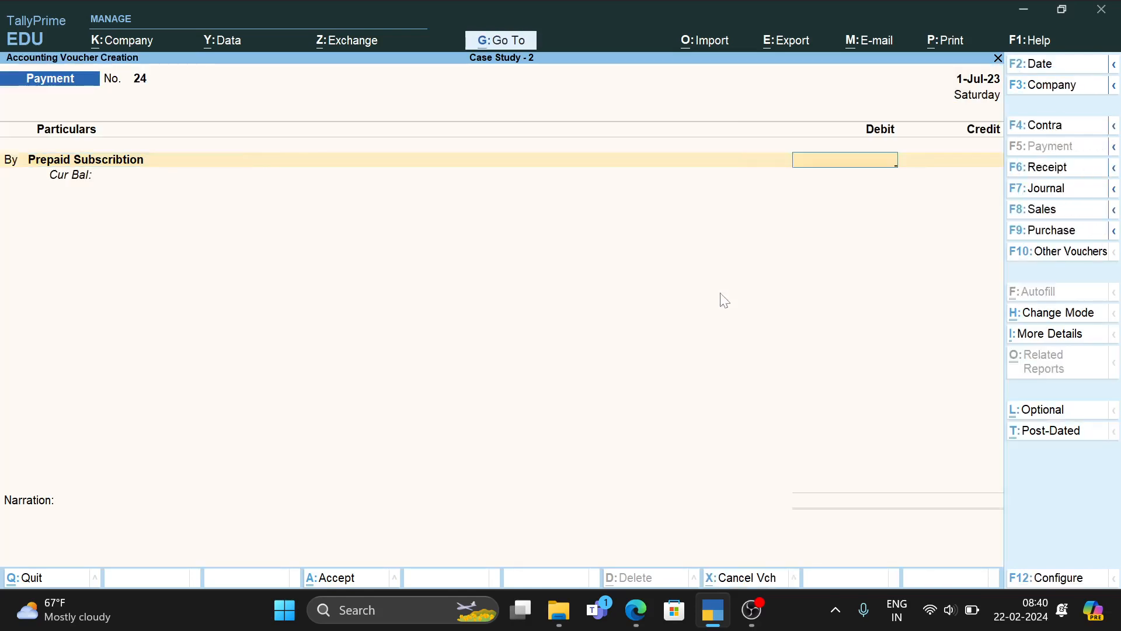
Complete the payment voucher with 1,800 debited to Prepaid Subscribtion and credited to SBI, and save it
type("18000")
key("BackSpace")
key("Return")
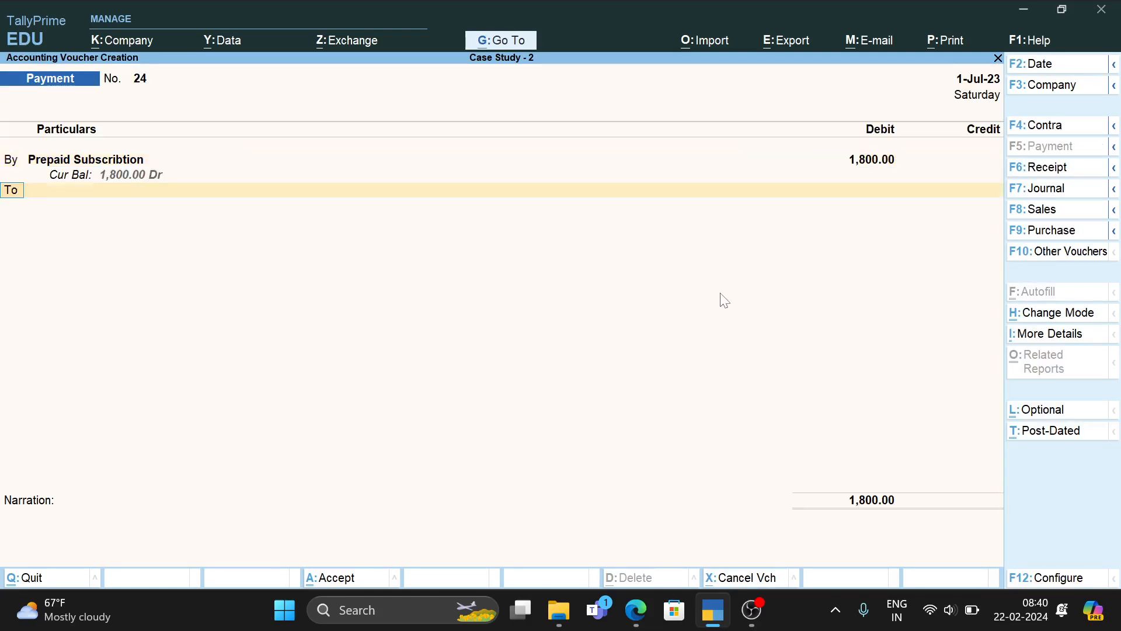
type("Sb")
key("Return")
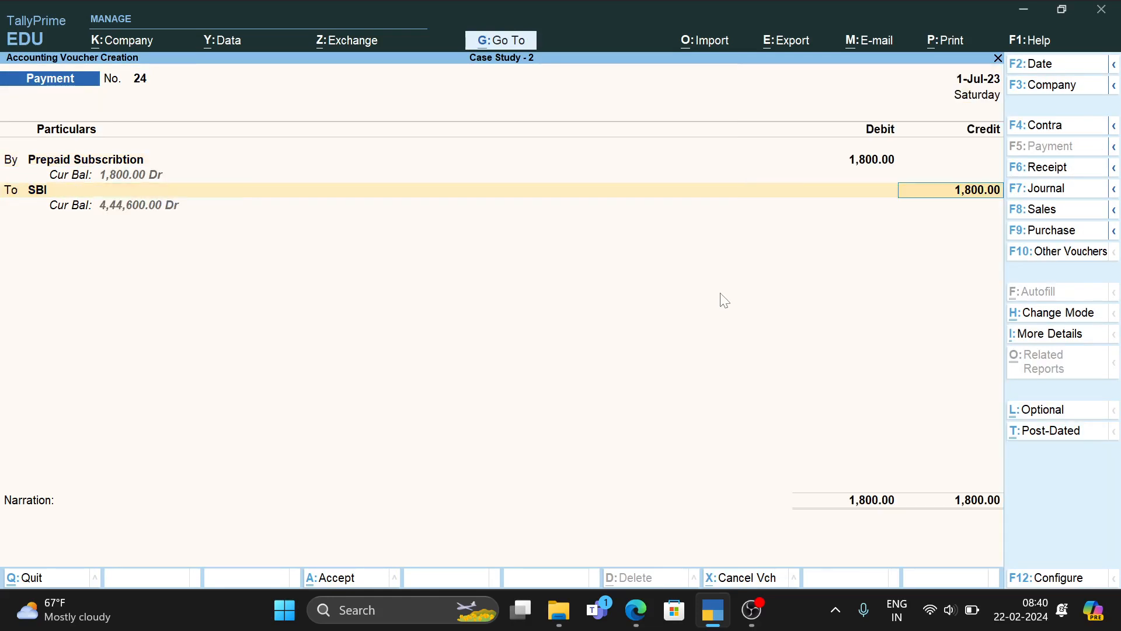
key("Return")
key("Return")
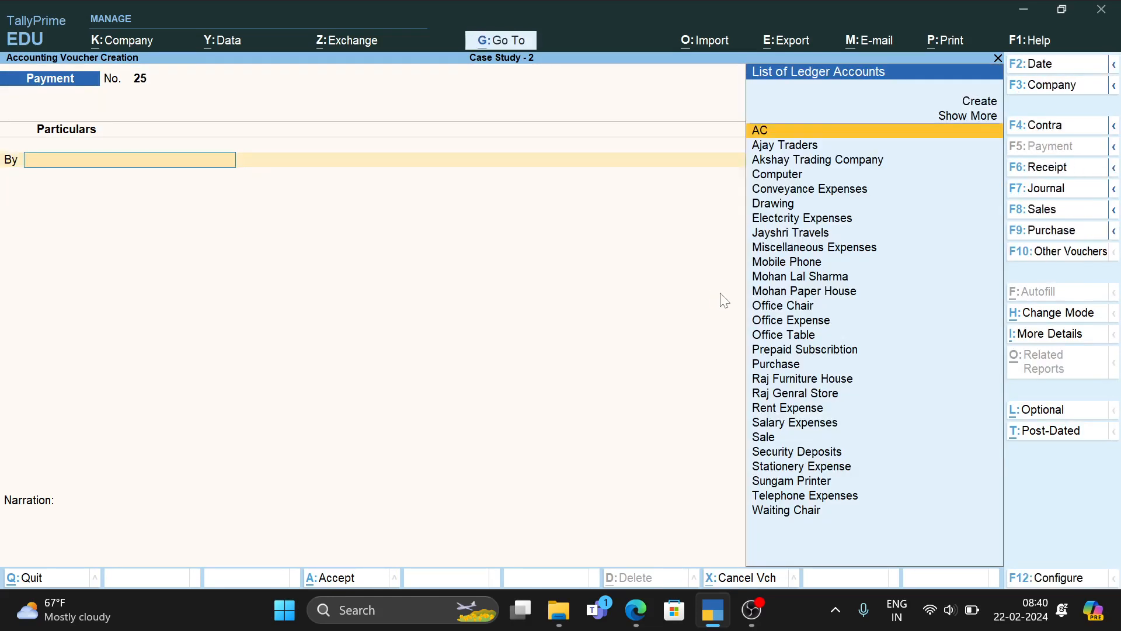
Check transaction 37 in the Case Study 2 Question PDF and record a payment voucher of 950 for Office Expense from Cash
key("alt+Tab")
scroll(587, 370, "down", 1)
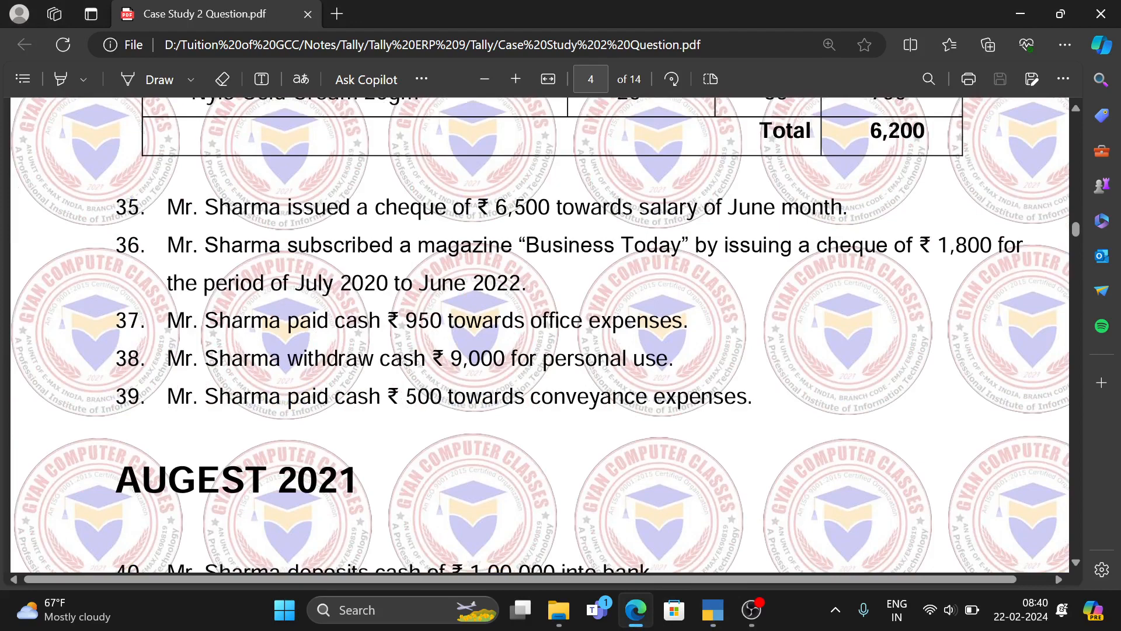
key("alt+Tab")
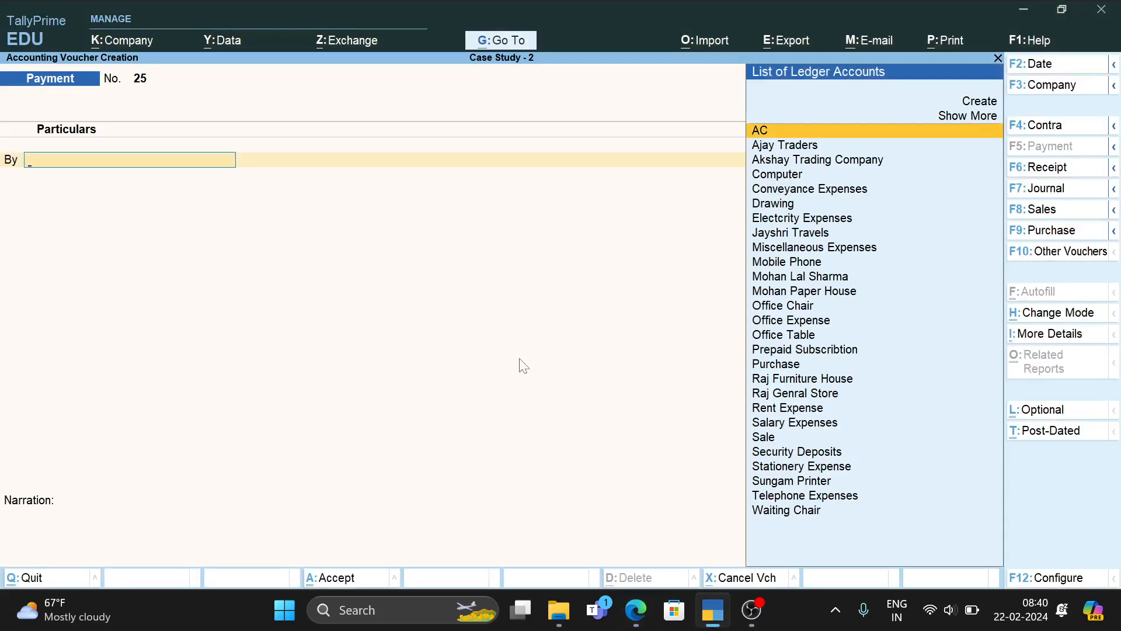
type("Off")
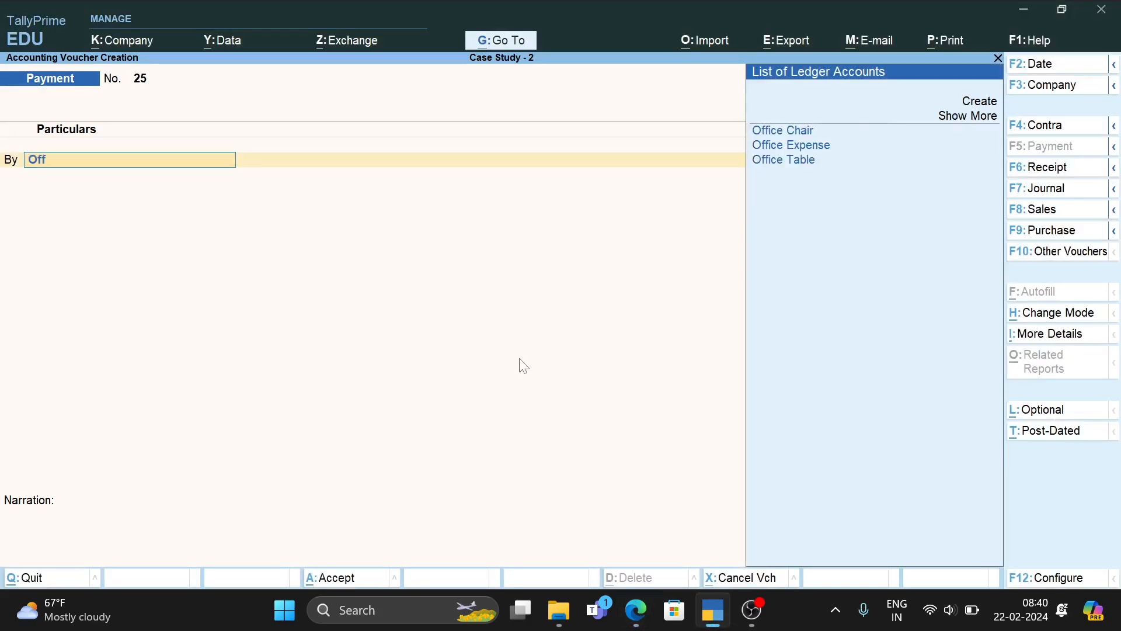
key("Down")
key("Return")
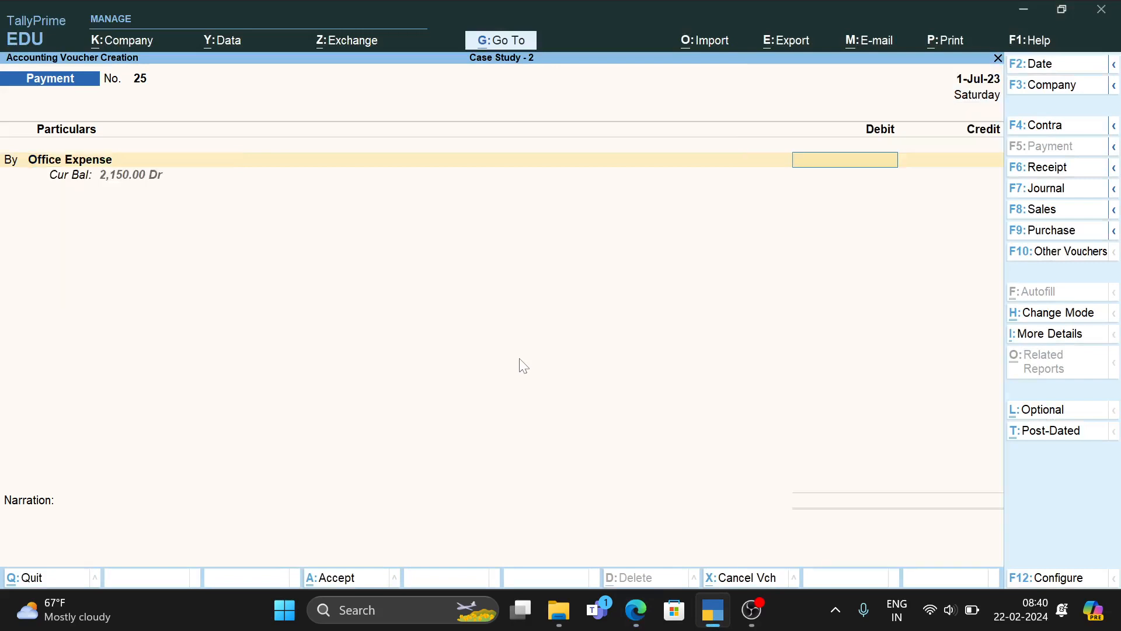
type("950")
key("Return")
key("Return")
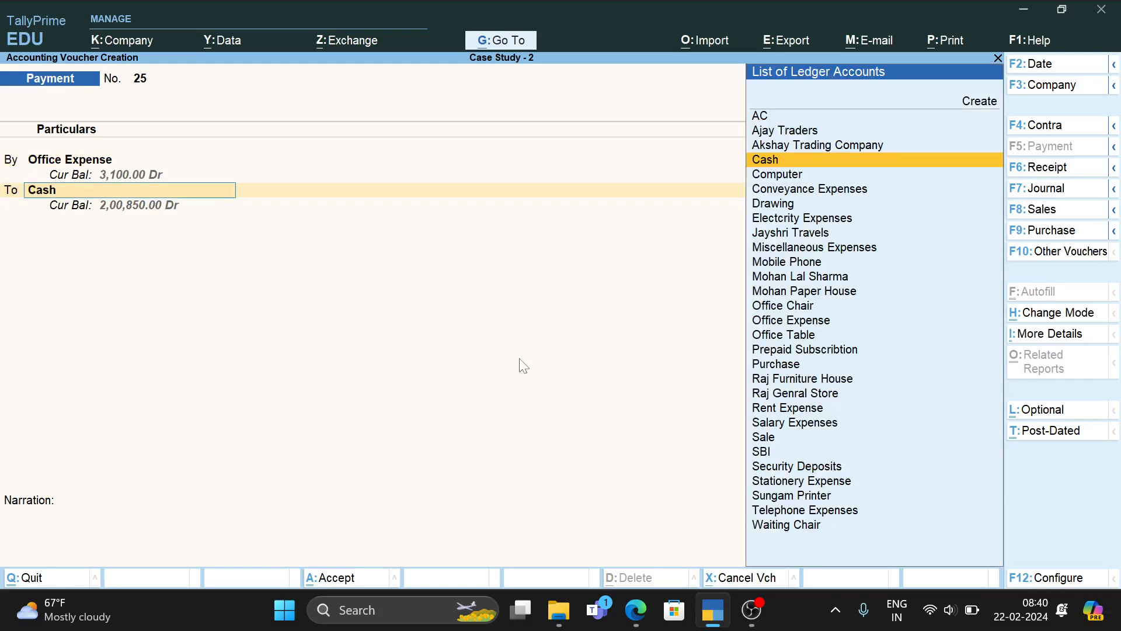
key("ctrl+a")
Check transaction 38 in the question PDF and record a payment voucher of 9,000 for Drawing from Cash
key("alt+Tab")
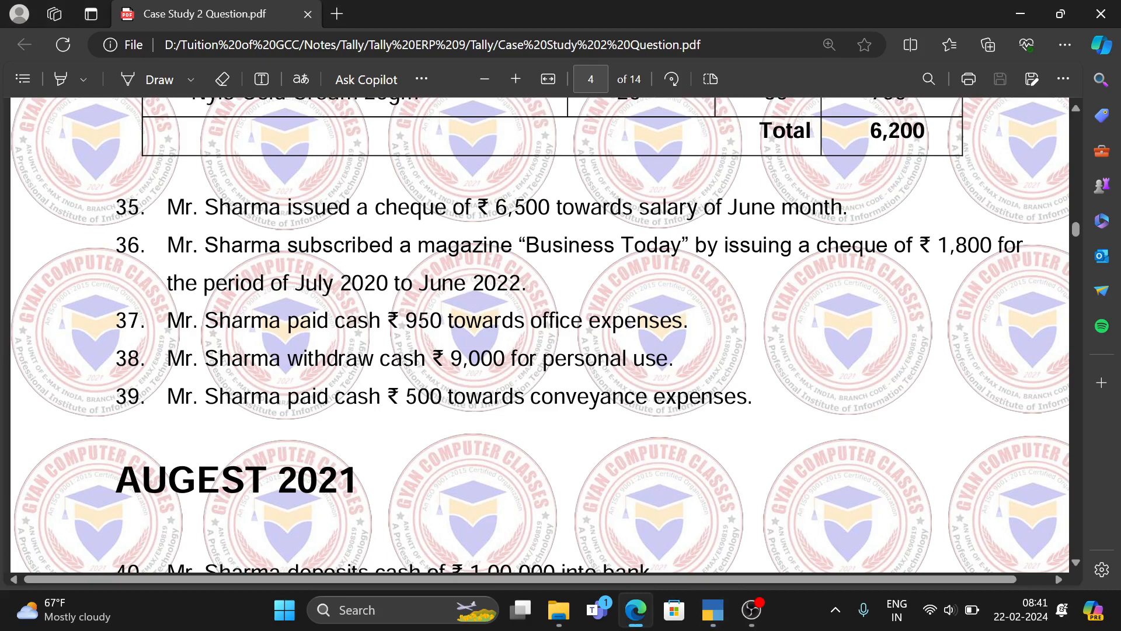
key("alt+Tab")
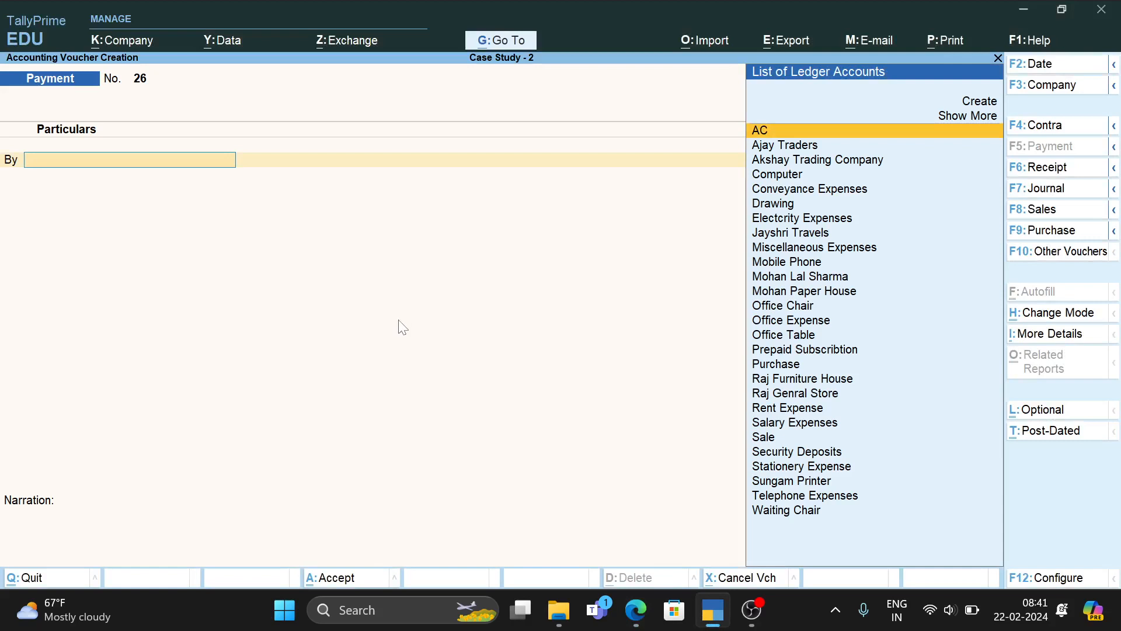
type("dr")
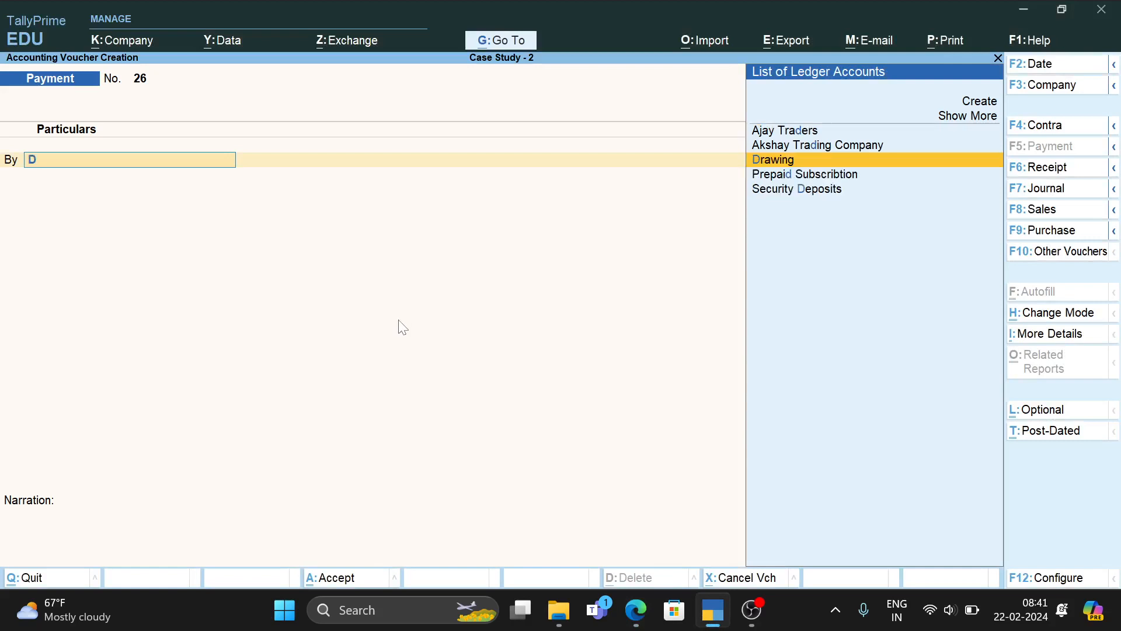
key("Return")
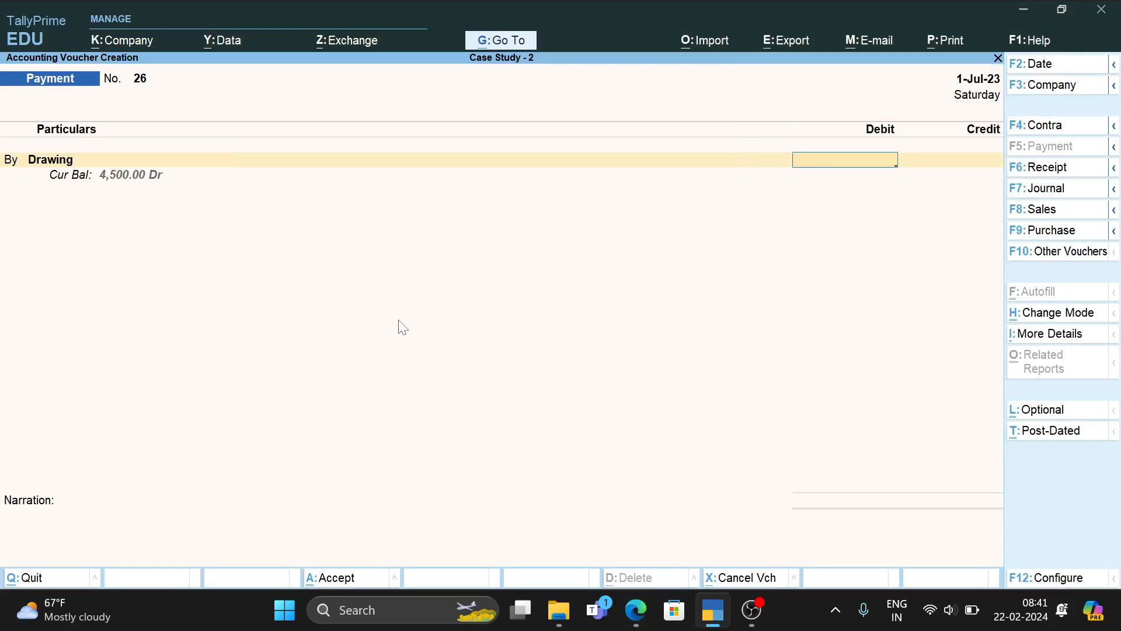
type("9000")
key("Return")
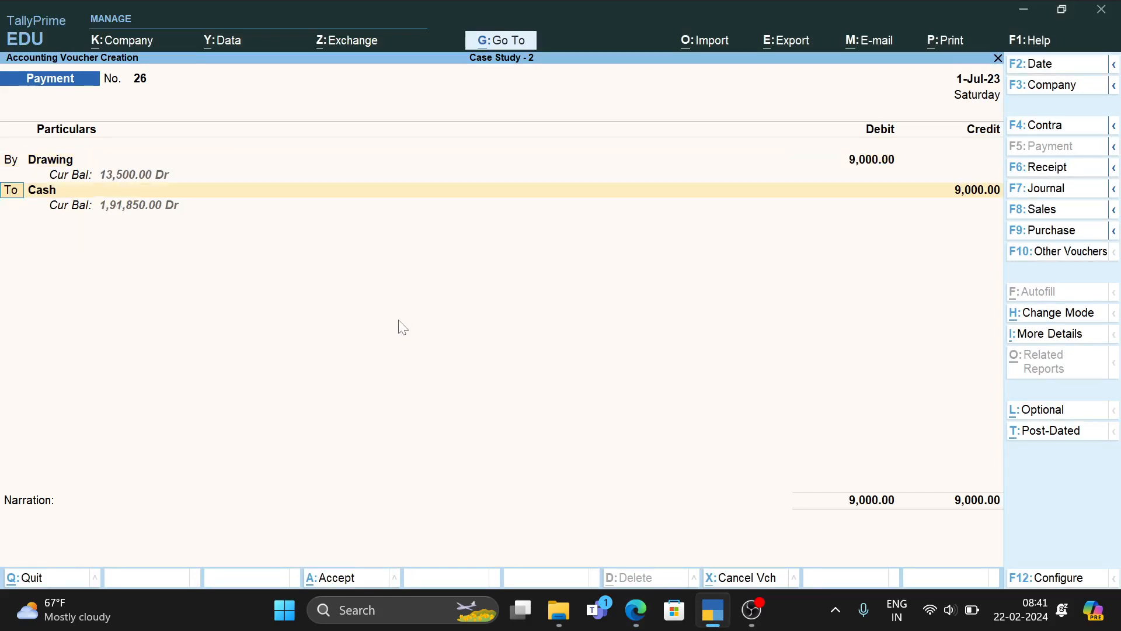
key("ctrl")
key("ctrl+a")
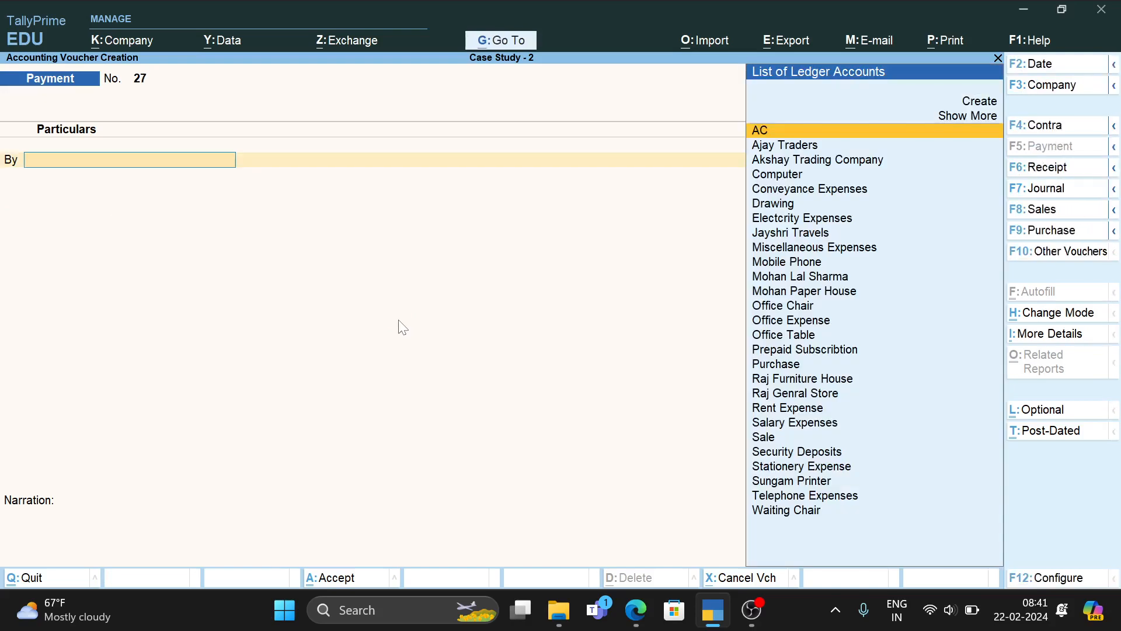
Leave voucher entry and examine the Capital Account figure in the Balance Sheet, returning to the Gateway of Tally
key("Escape")
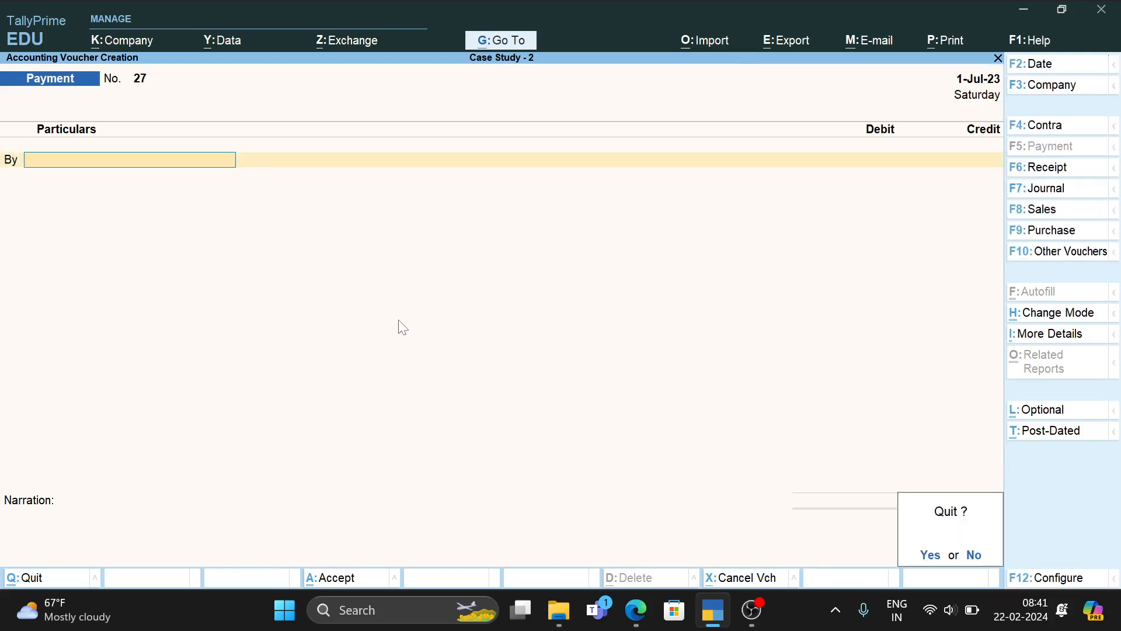
key("Return")
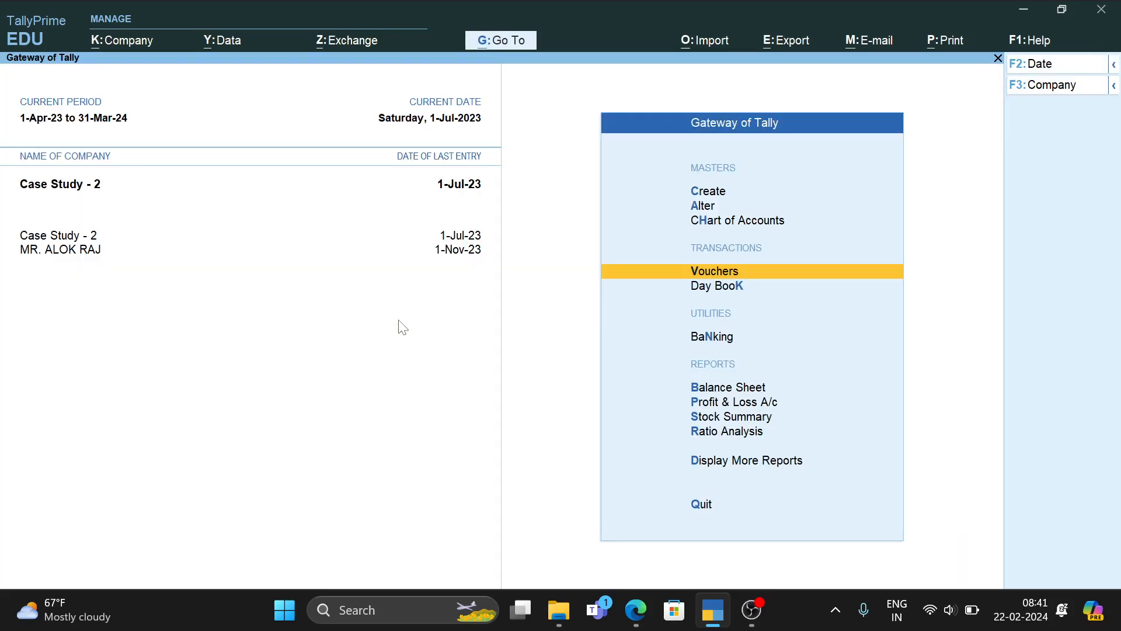
key("Down")
key("Down")
key("Down")
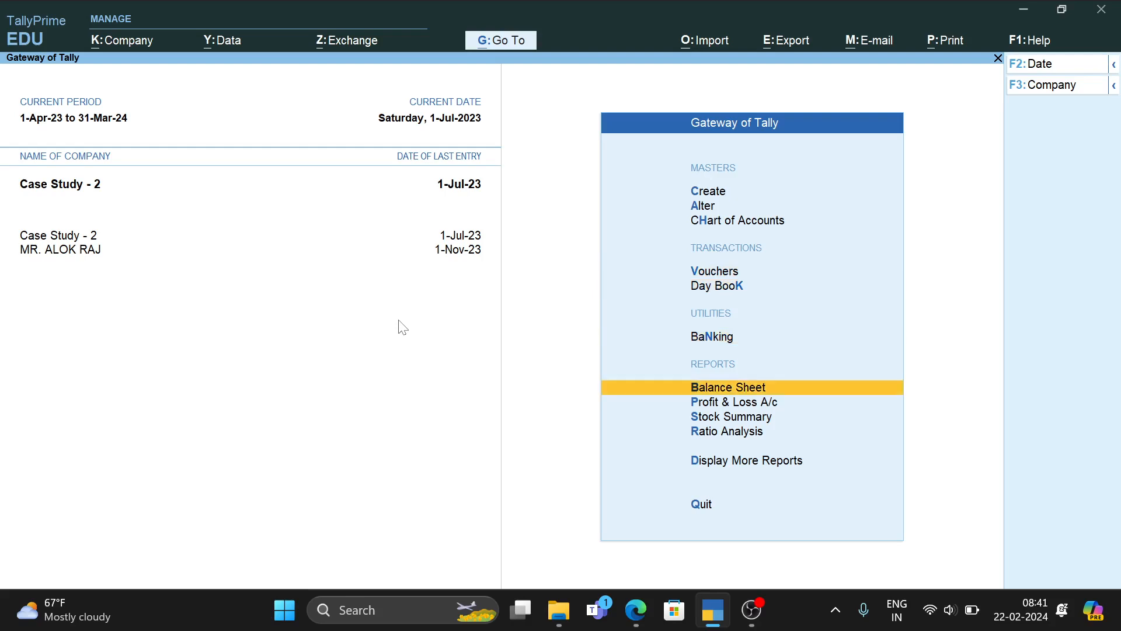
key("Return")
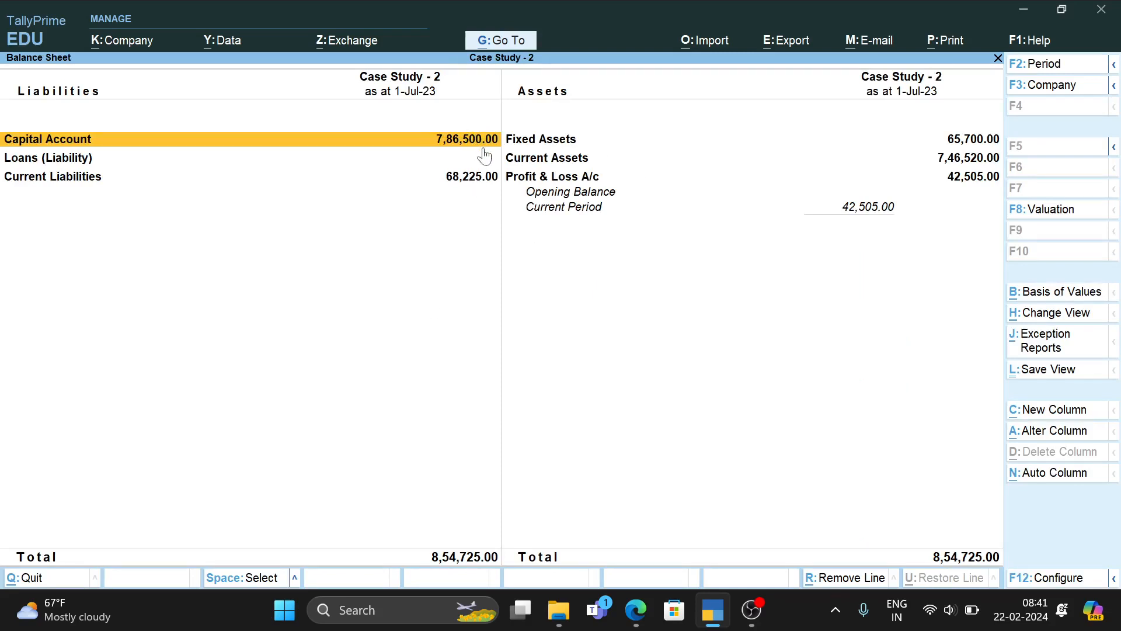
key("Escape")
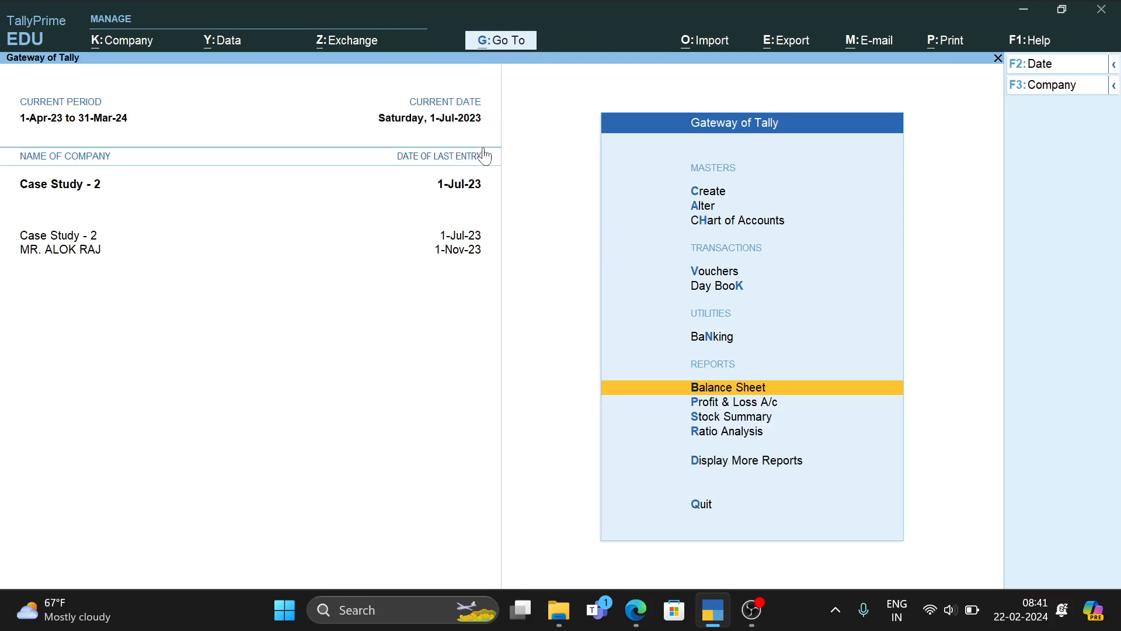
key("Down")
key("Down")
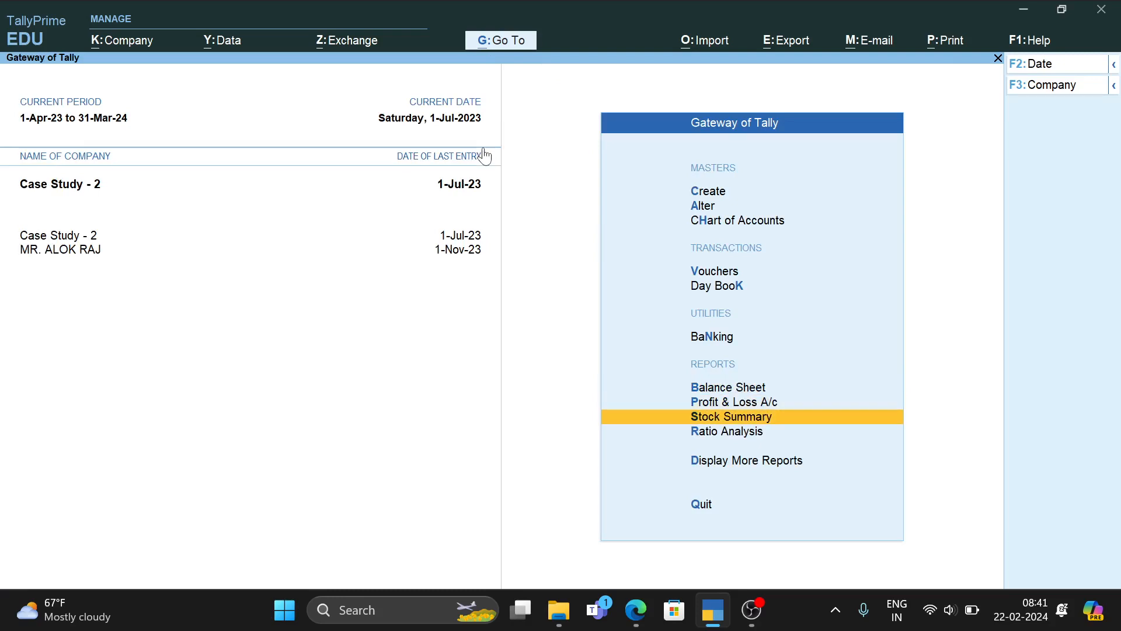
Reopen voucher entry, check transaction 39 in the question PDF, and record a payment voucher of 500 for Conveyance Expenses from Cash
key("v")
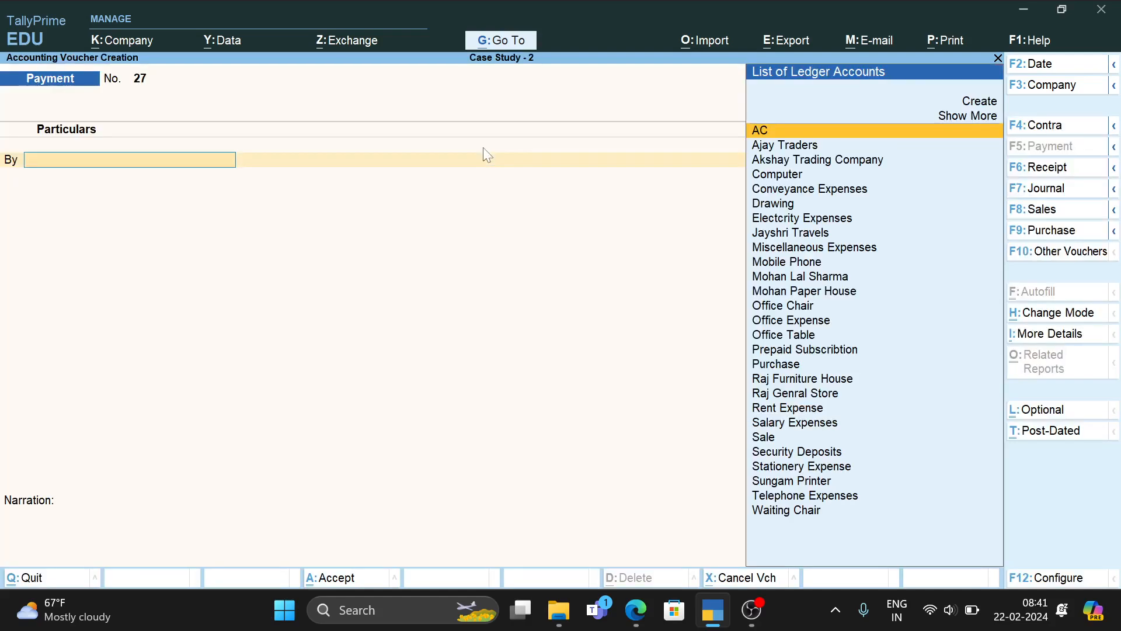
key("alt+Tab")
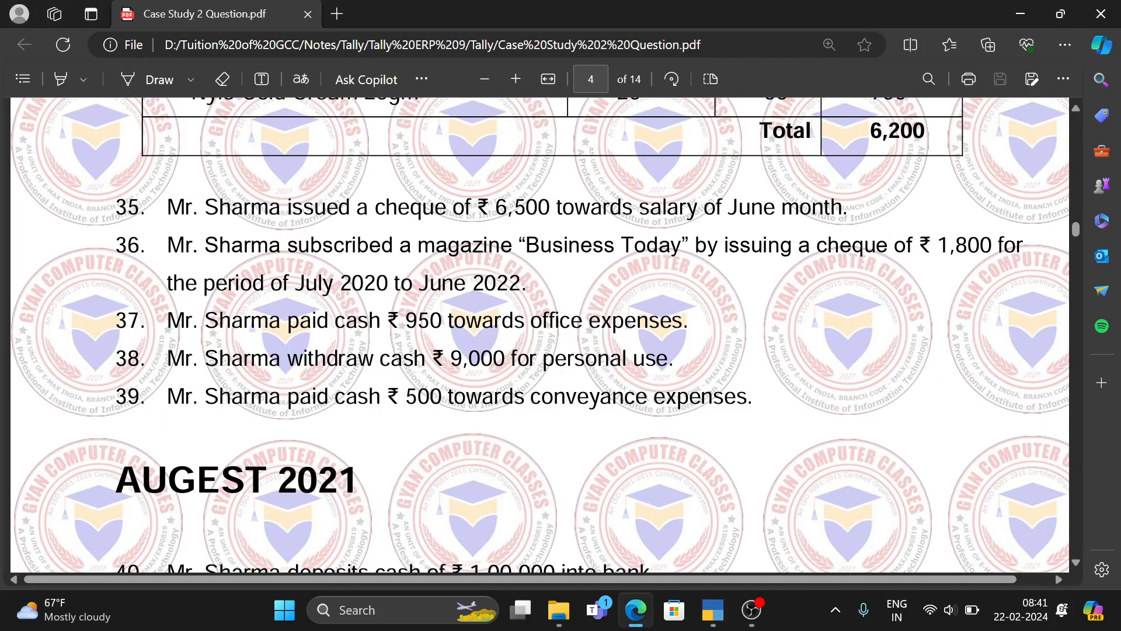
key("alt+Tab")
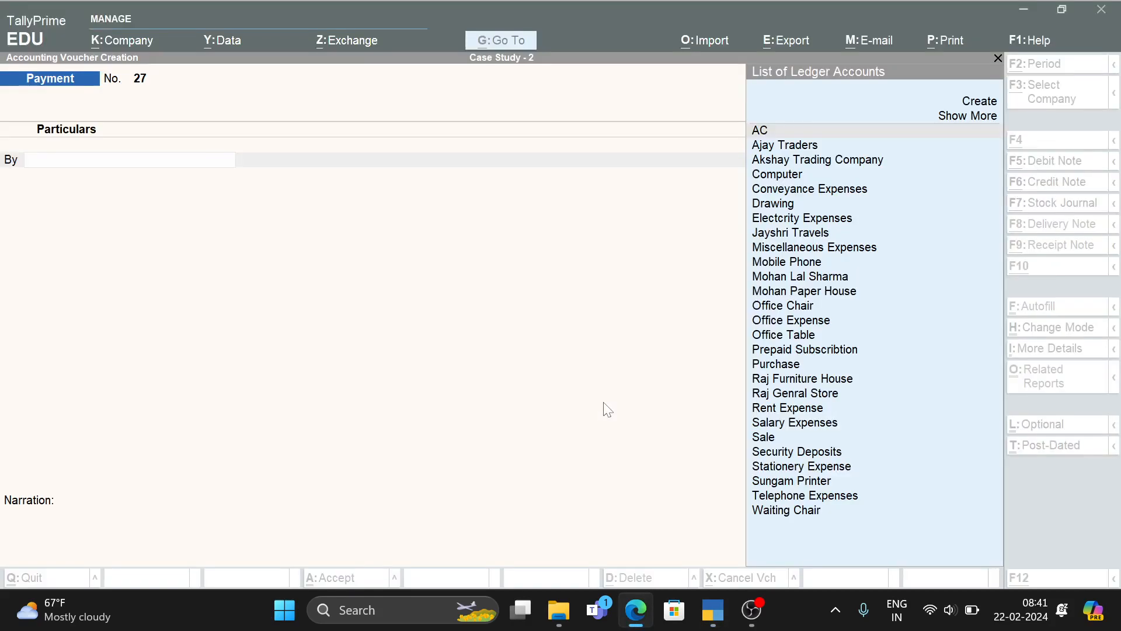
type("Com")
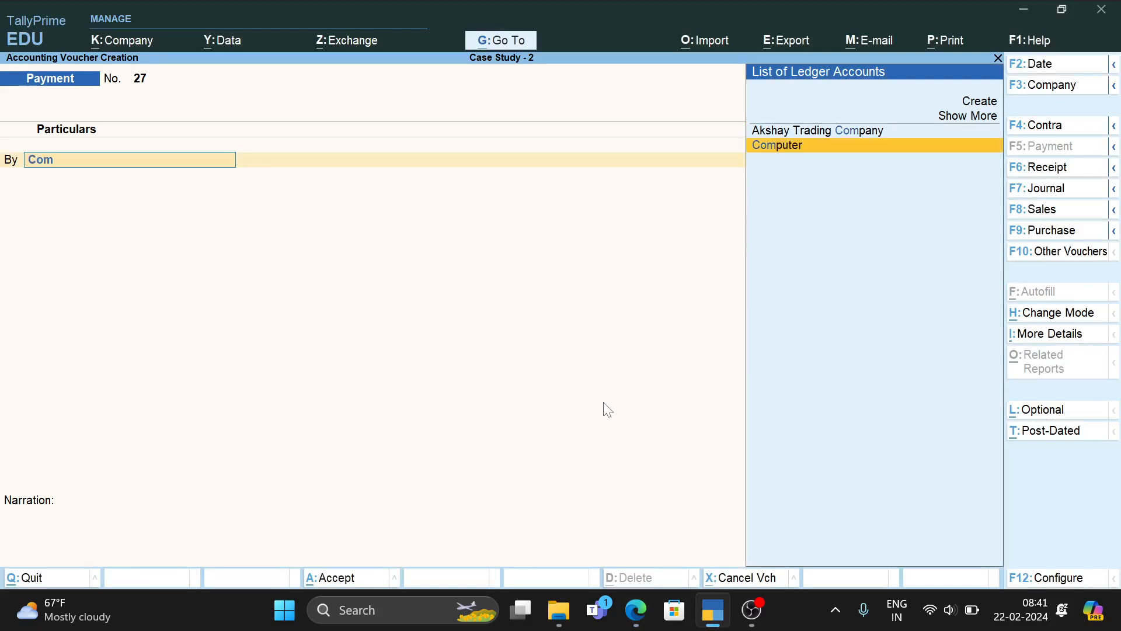
key("BackSpace")
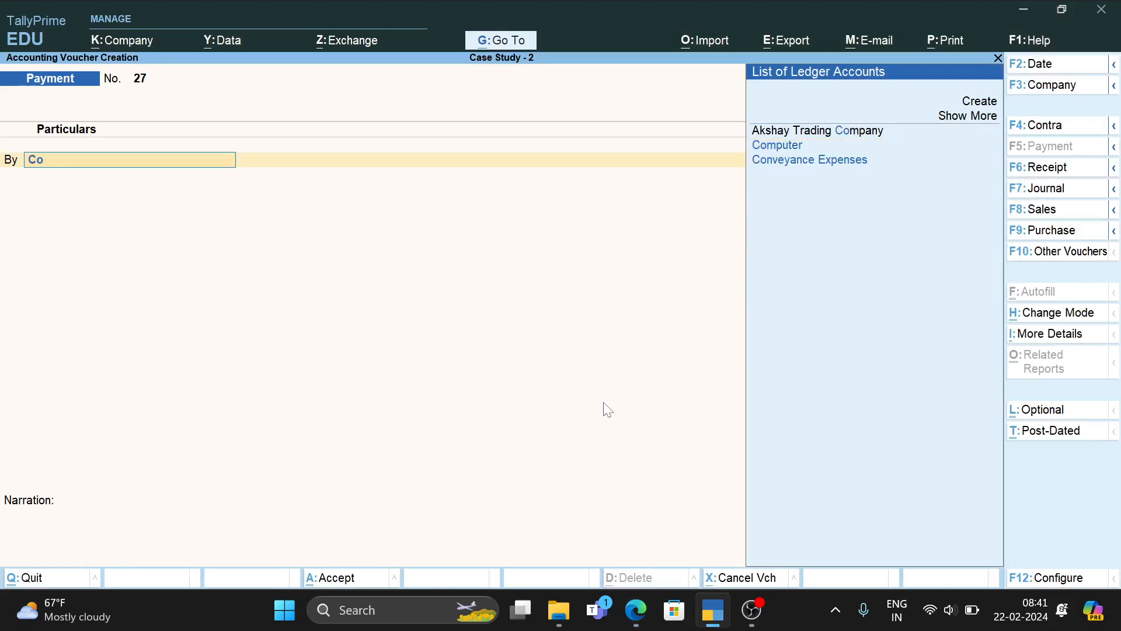
key("Down")
key("Down")
key("Return")
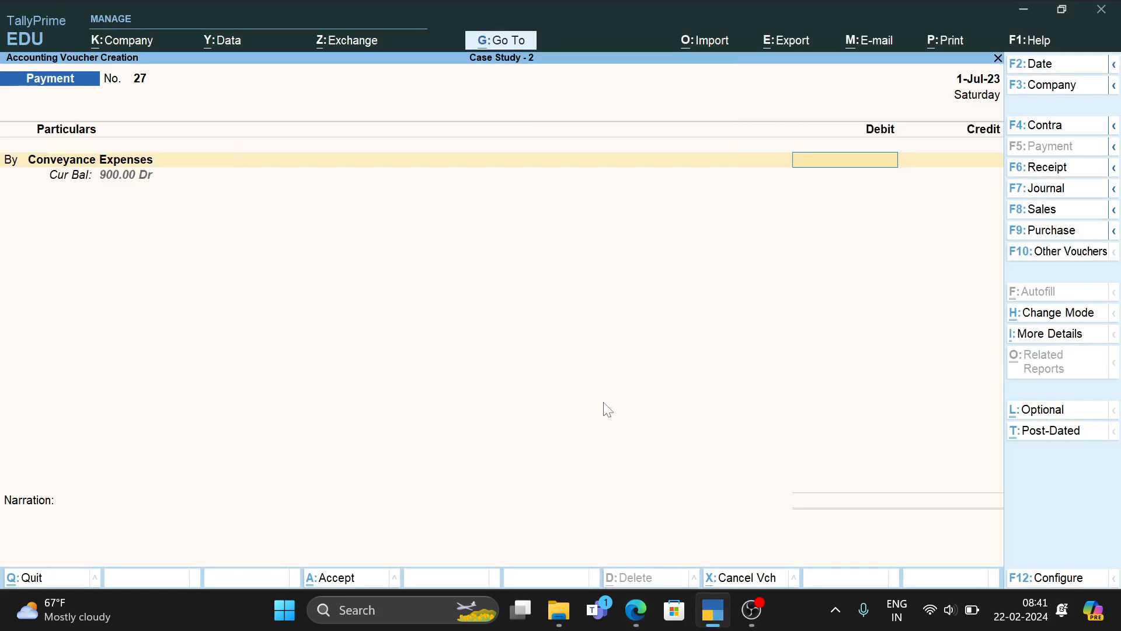
type("500")
key("Return")
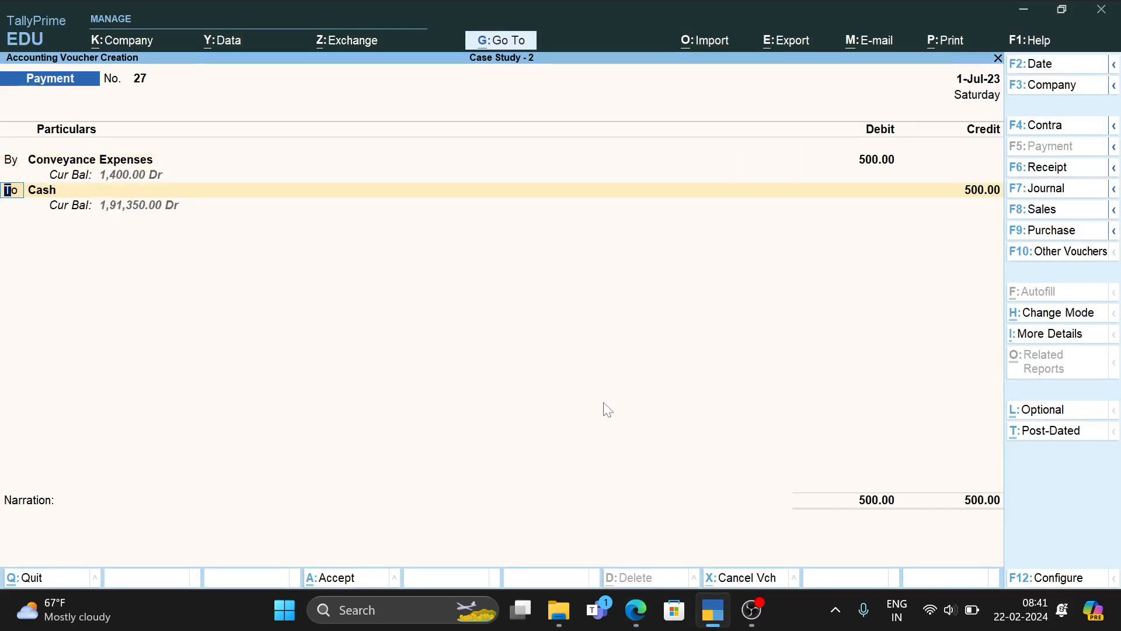
key("ctrl")
key("ctrl+a")
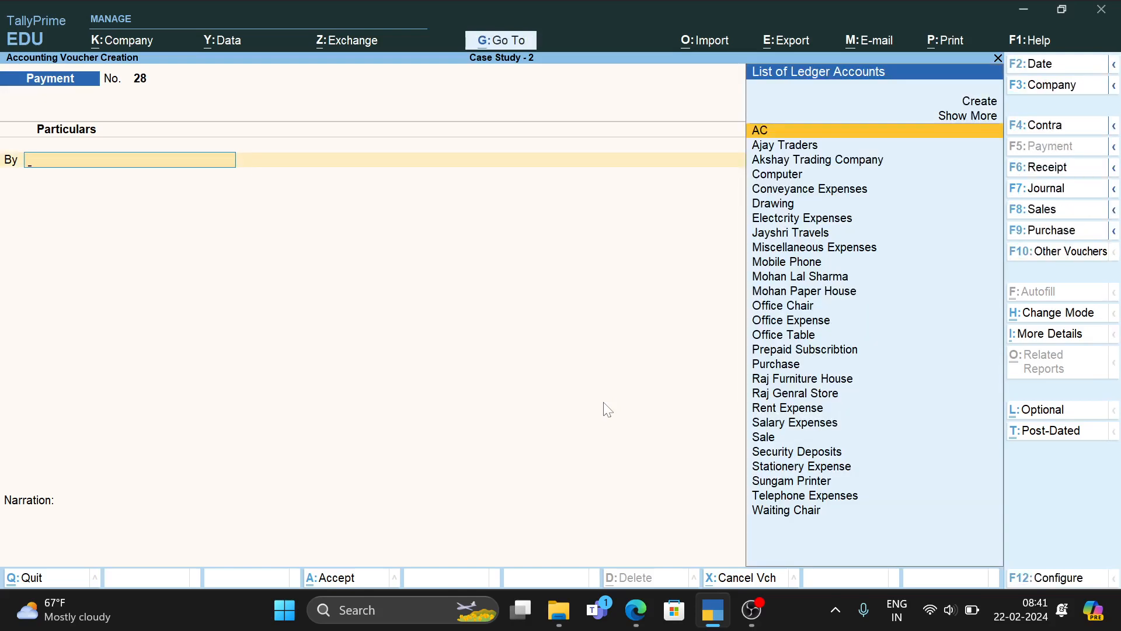
Quit voucher entry, review the Trial Balance, and return to the Gateway of Tally
key("y")
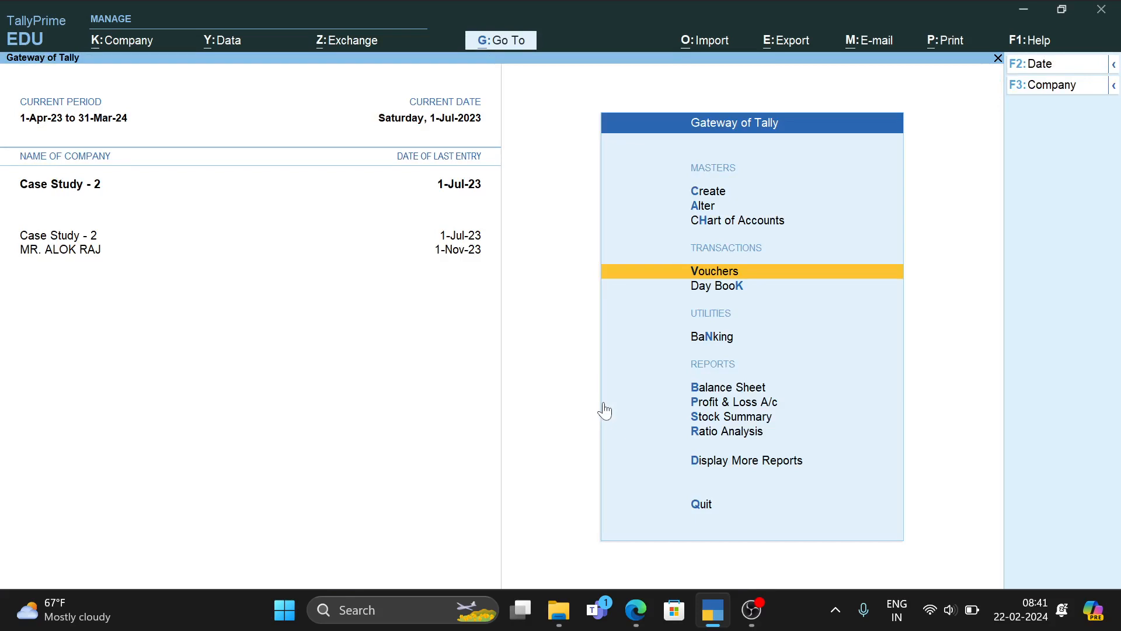
key("d")
key("Return")
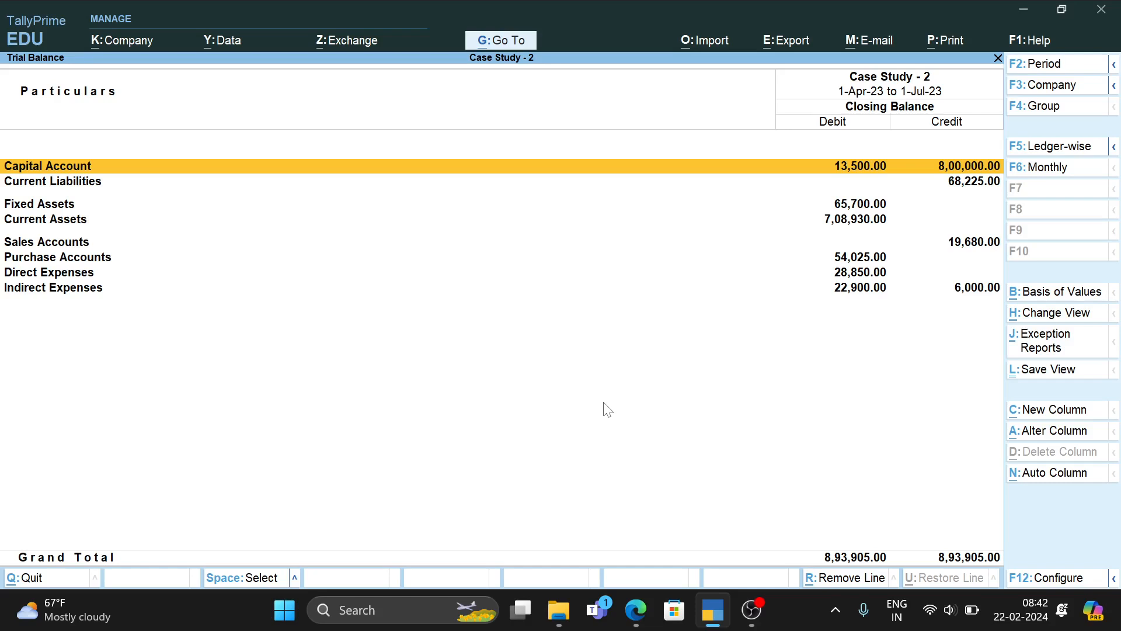
key("Escape")
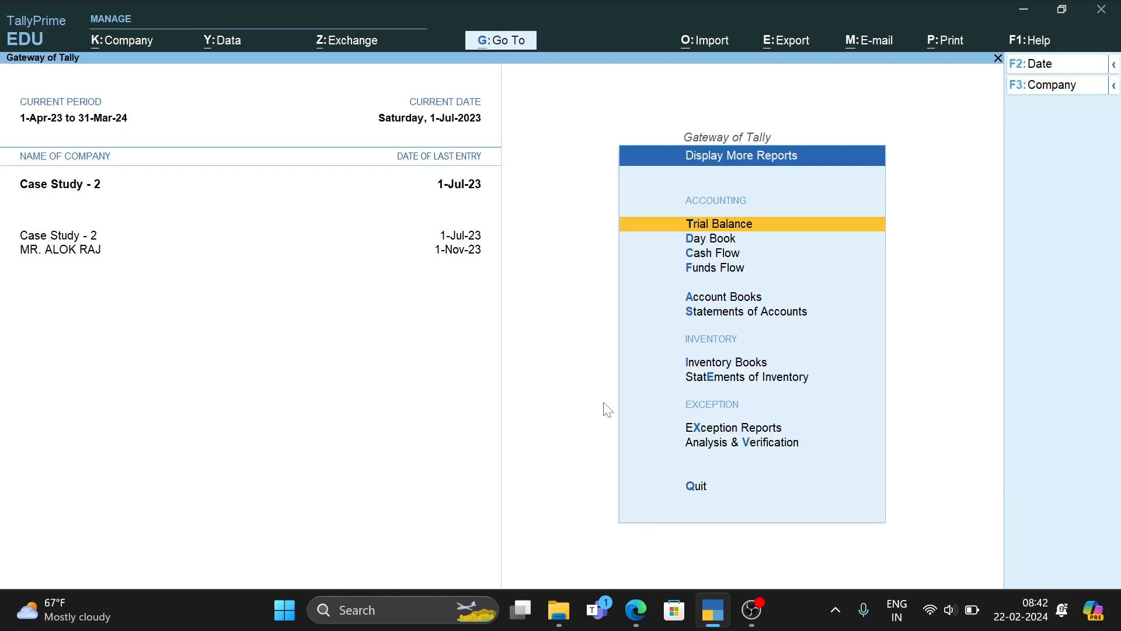
key("Escape")
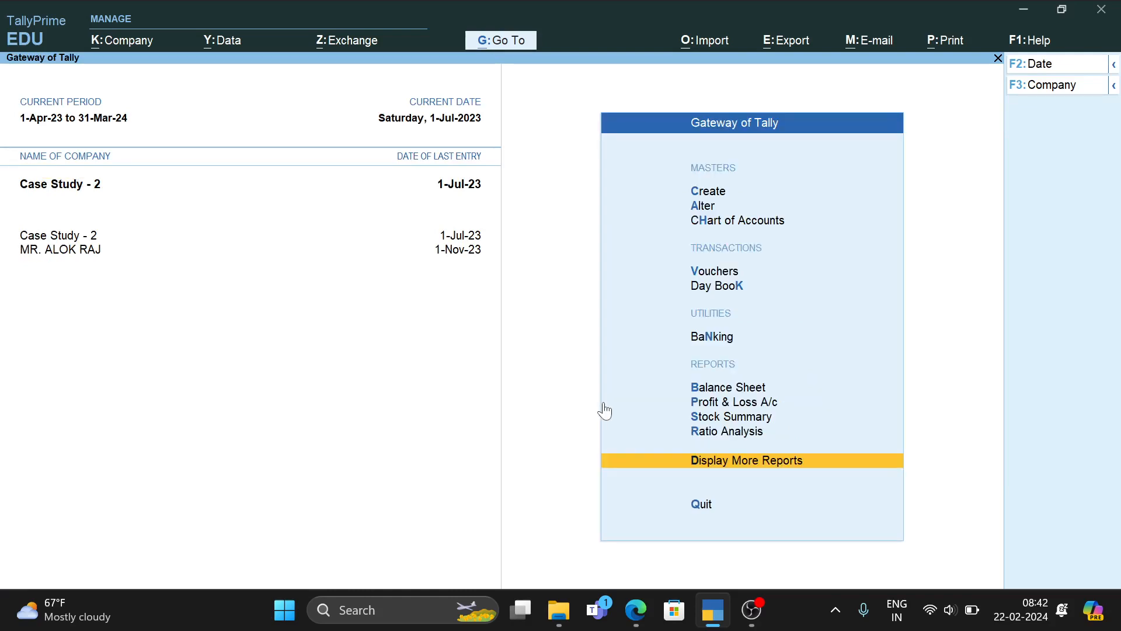
Open the Stock Summary to review the closing quantities, rates and values of the stock items
key("Up")
key("Up")
key("Return")
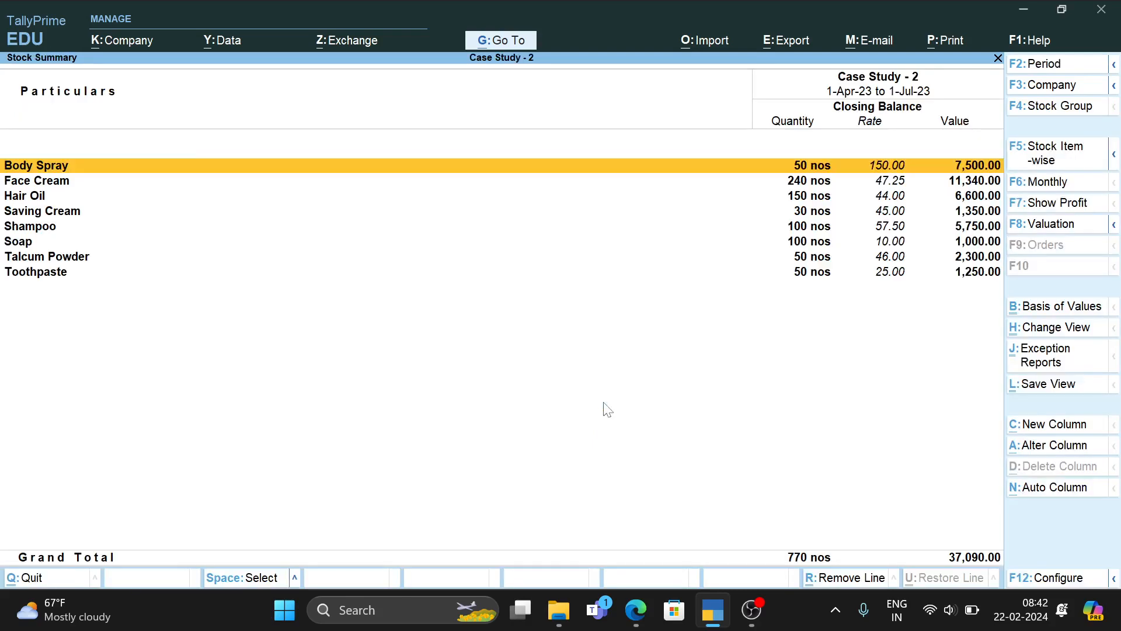